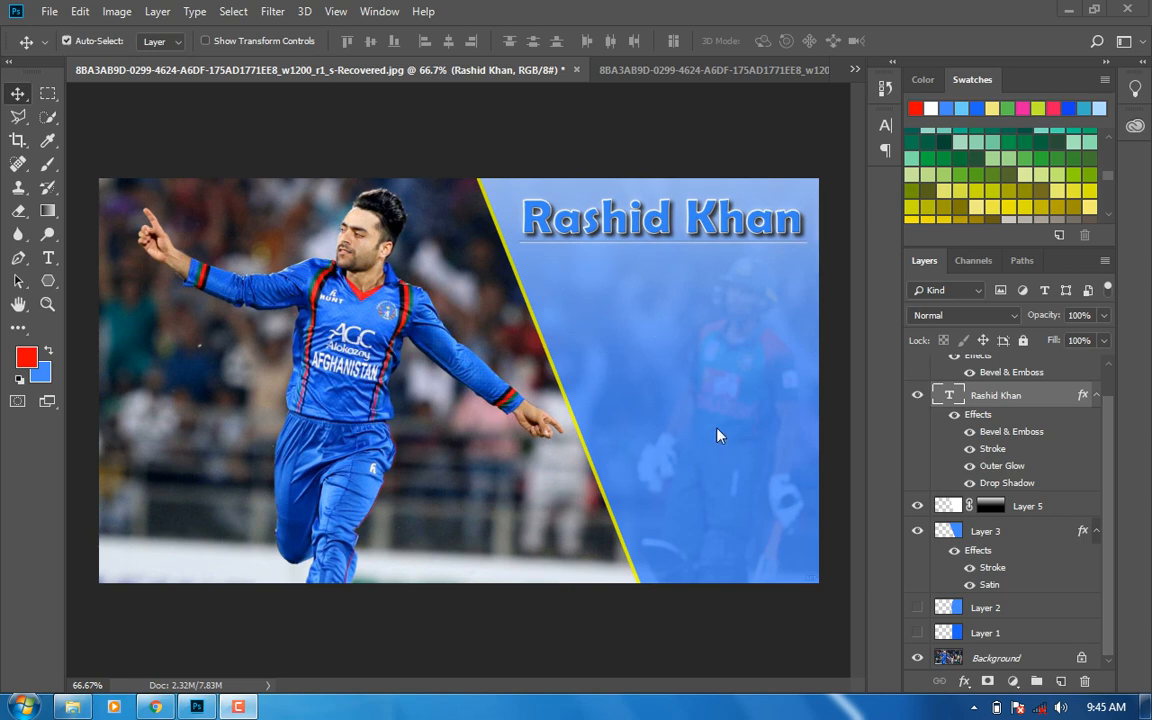
left_click(157, 11)
mouse_move(262, 169)
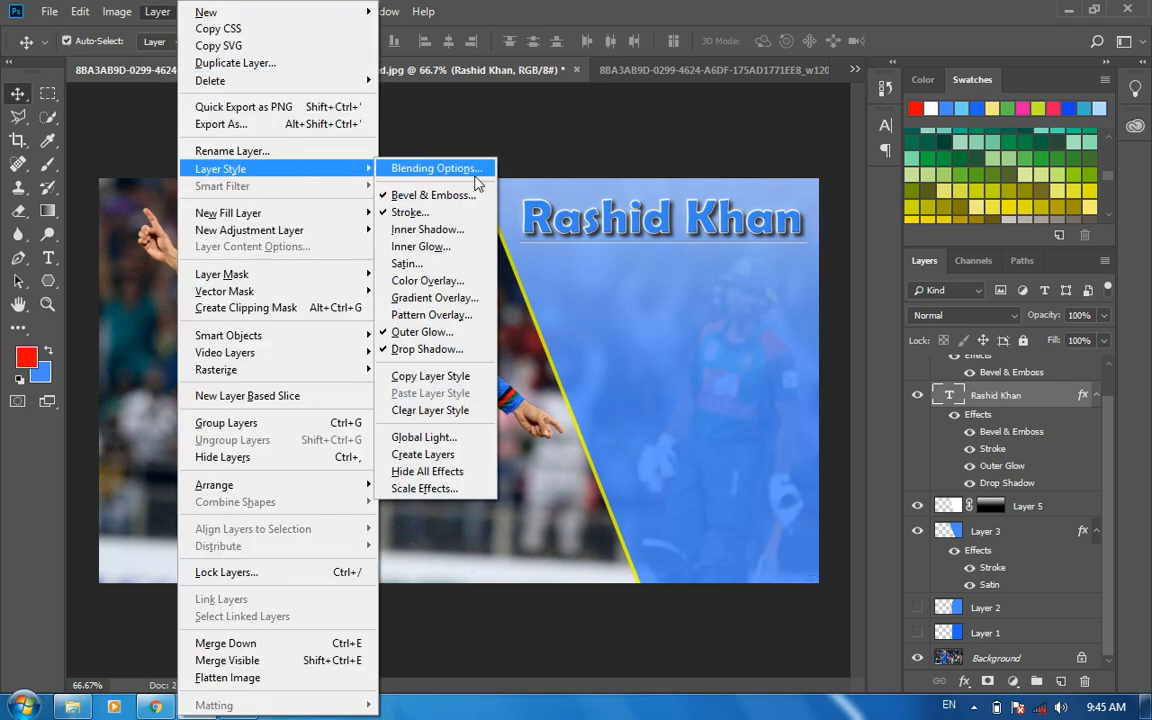
right_click(995, 396)
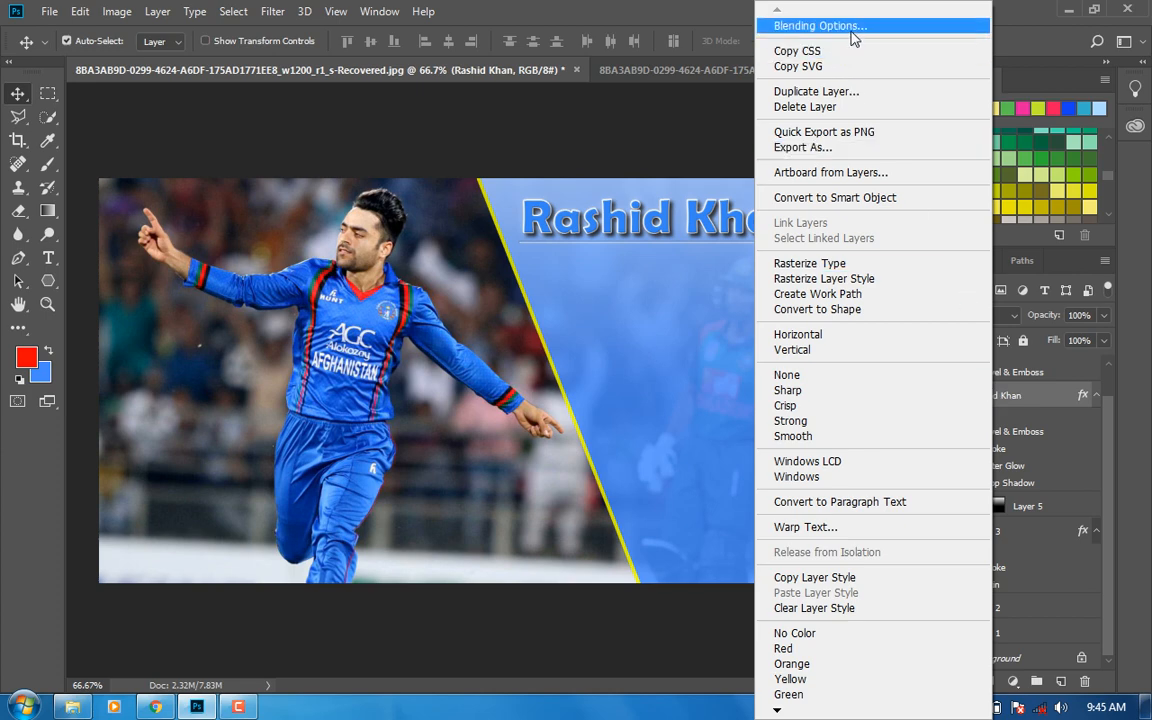
left_click(700, 140)
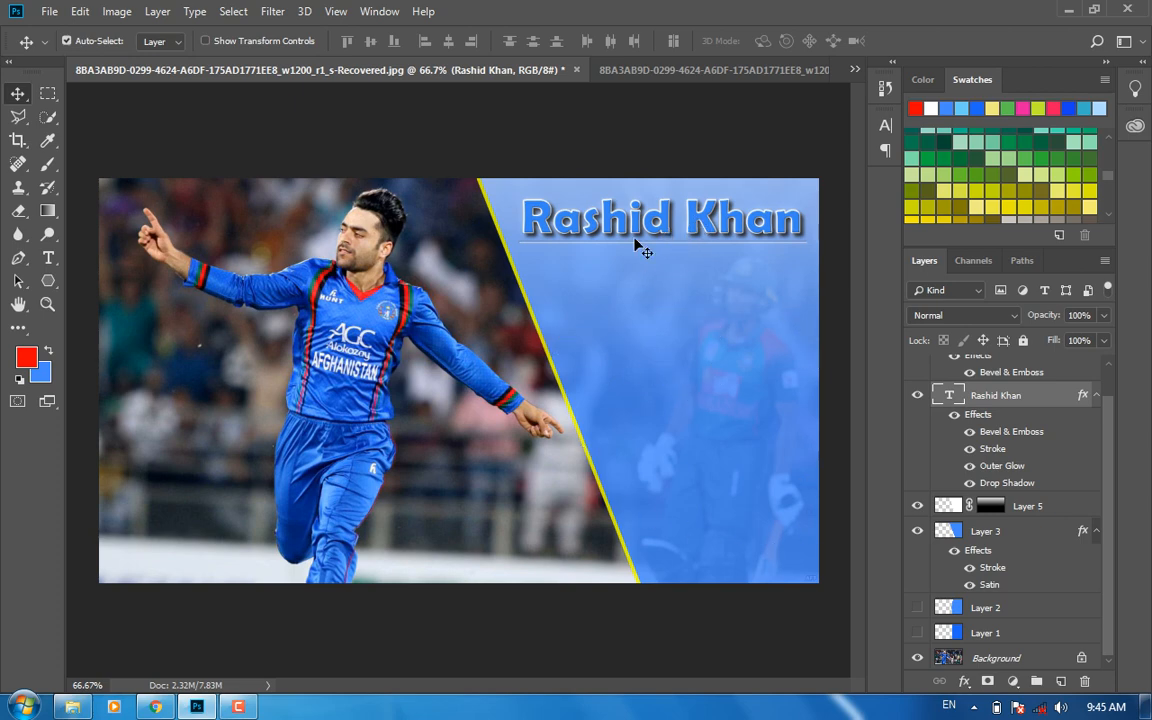
Switch to the unedited photo document, add a new layer and make a rectangular selection around the batsman, up to the photo's right edge
left_click(610, 69)
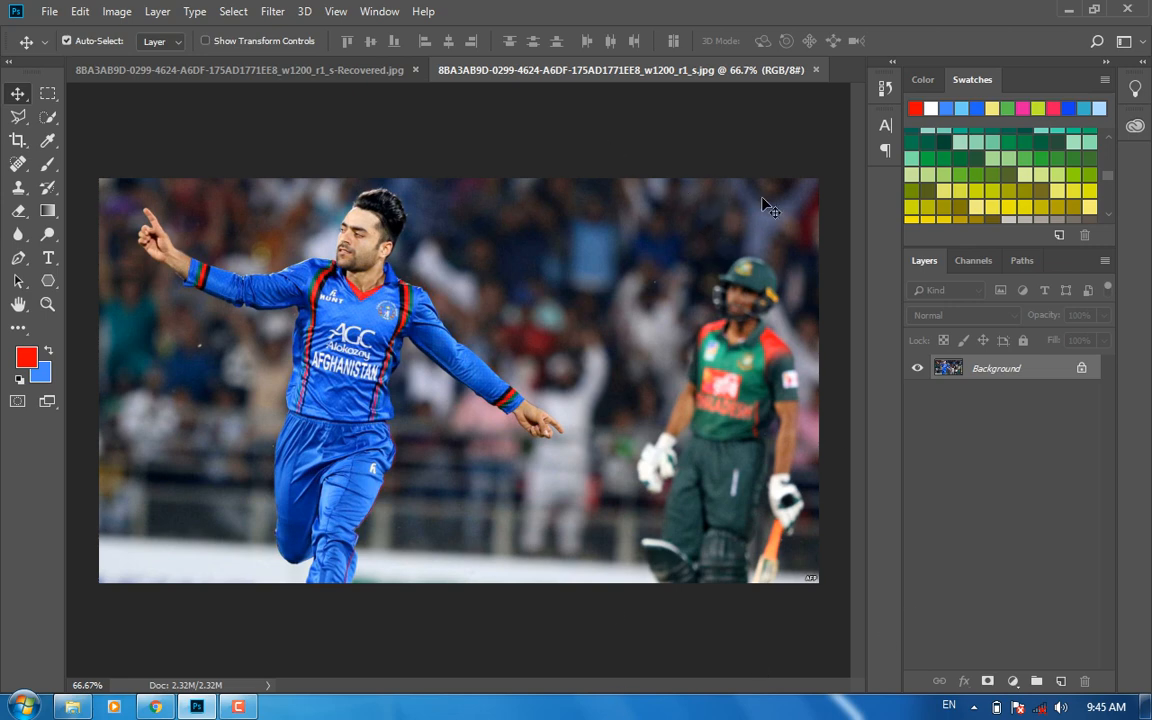
left_click(1061, 681)
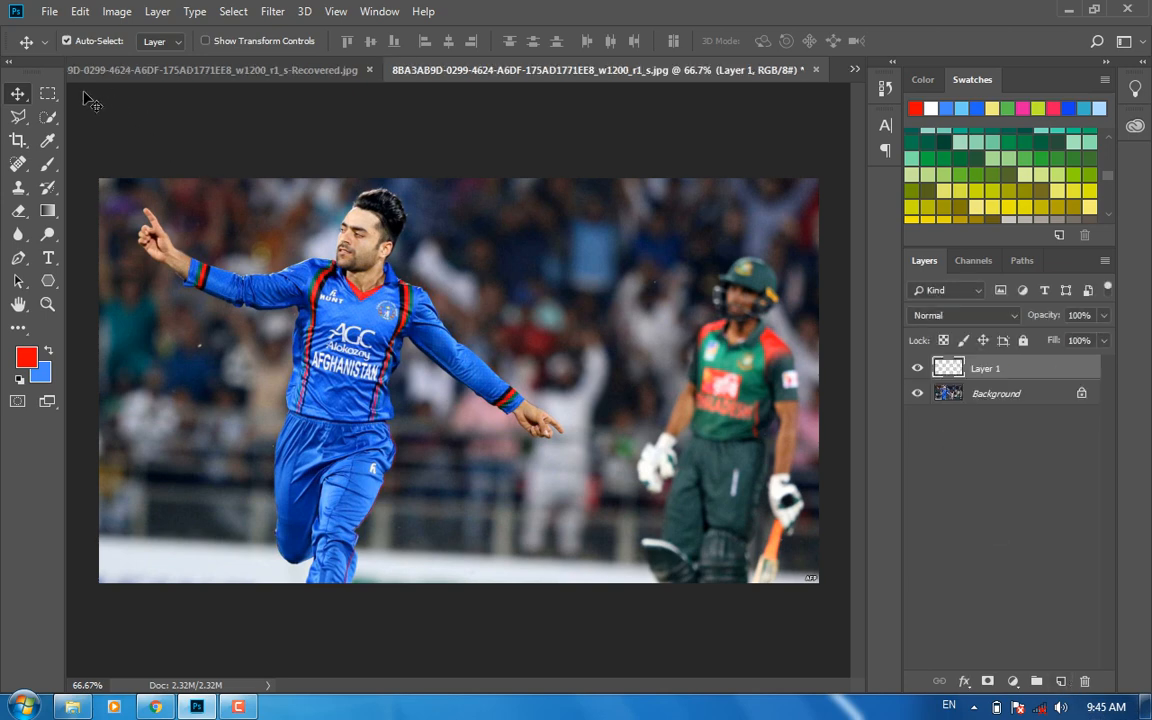
left_click(49, 95)
left_click_drag(537, 168, 864, 653)
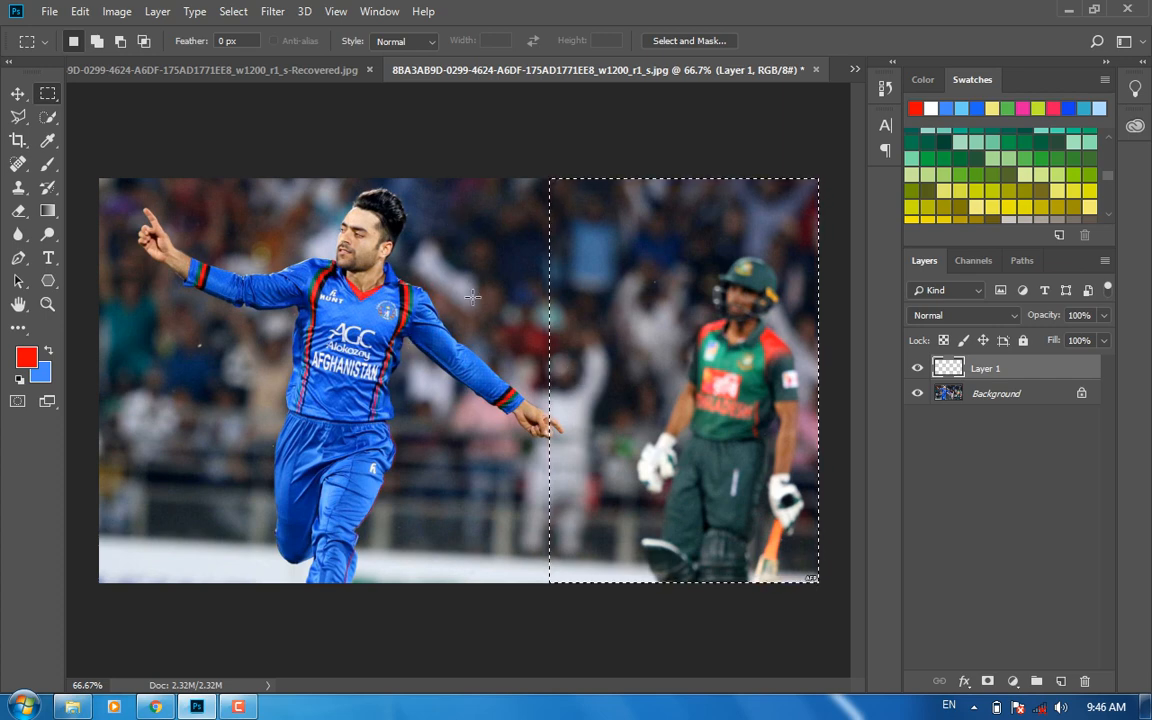
Sample the blue of the bowler's jersey as foreground colour and fill the rectangular selection with it, leaving nothing selected
left_click(47, 349)
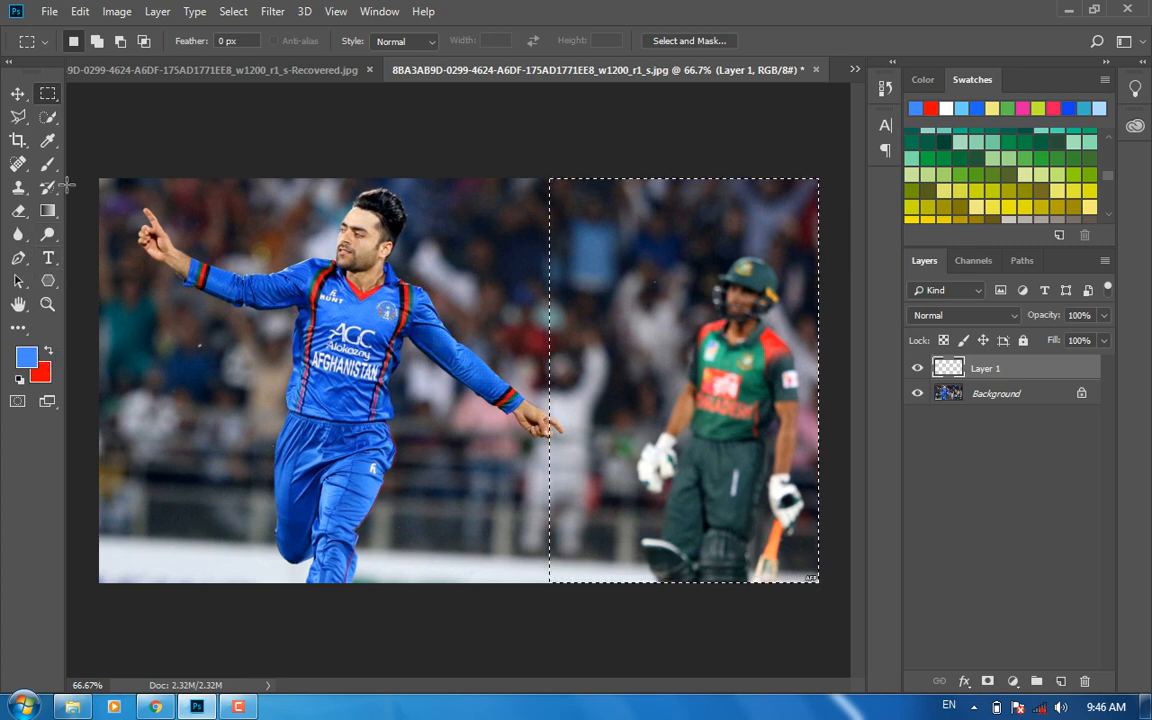
left_click(47, 140)
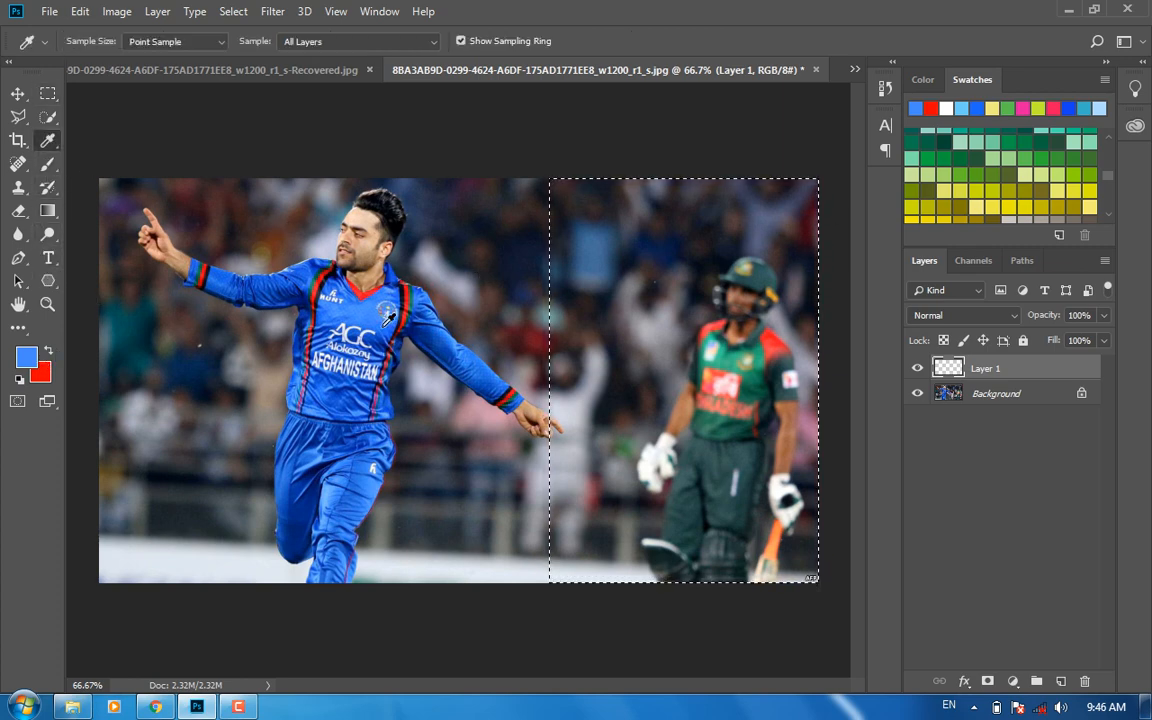
left_click(377, 321)
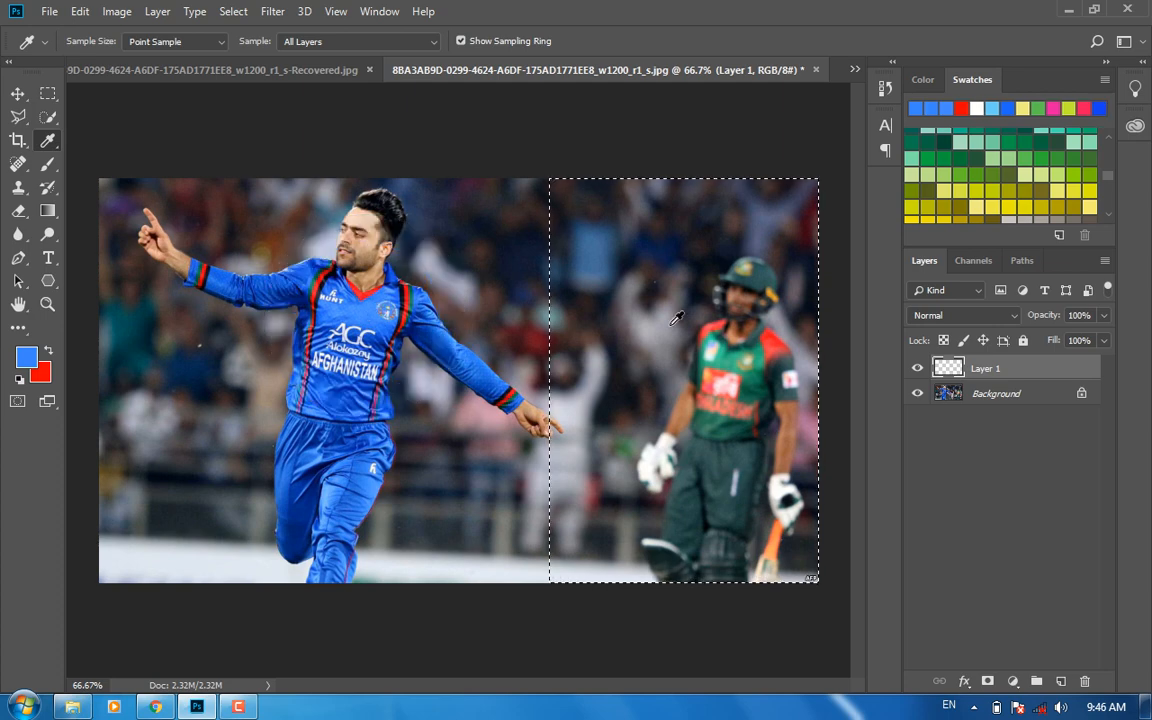
key("alt+BackSpace")
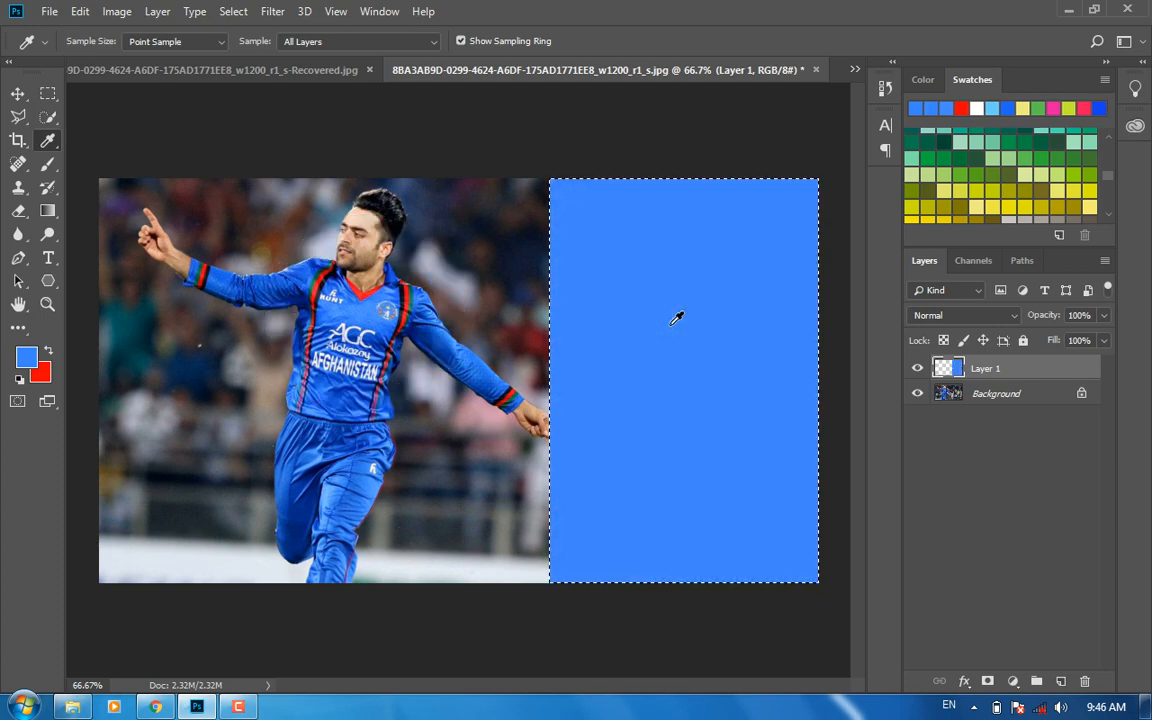
key("ctrl+d")
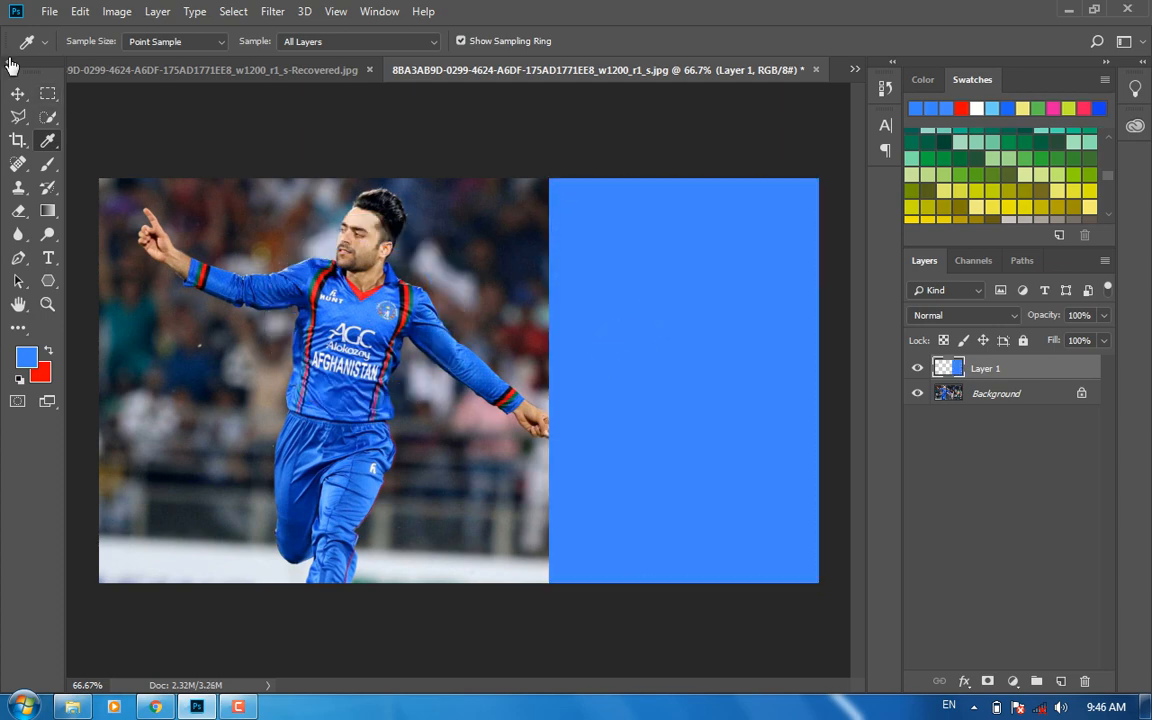
Hide Layer 1 with the blue rectangle and add a new empty layer above it
left_click(18, 95)
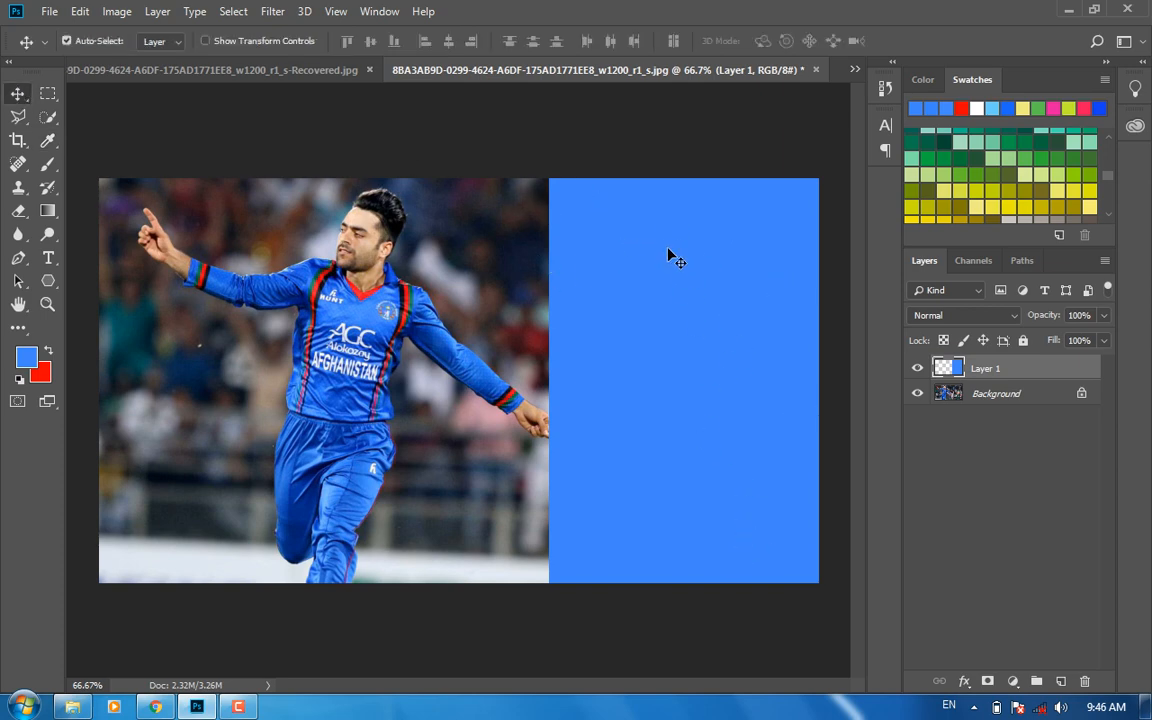
left_click(917, 368)
left_click(1058, 680)
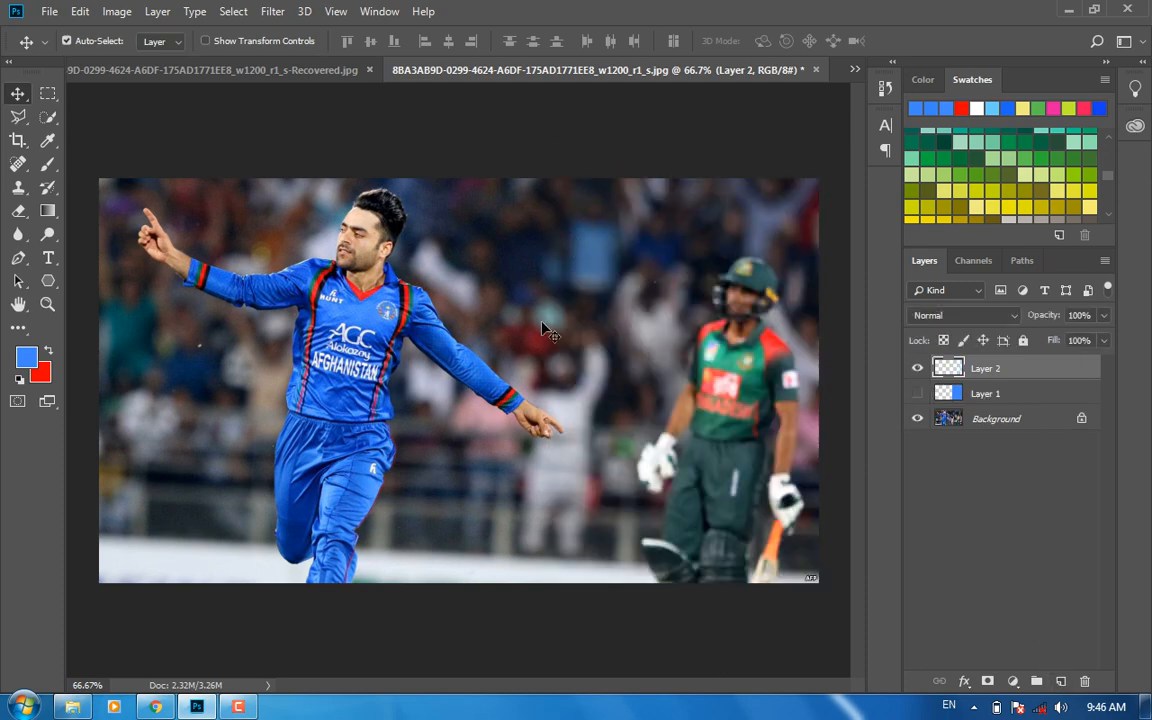
Fill a large elliptical selection that covers the batsman and extends beyond the photo's right edge with the foreground blue, and deselect
key("ctrl+minus")
key("ctrl+minus")
key("ctrl+minus")
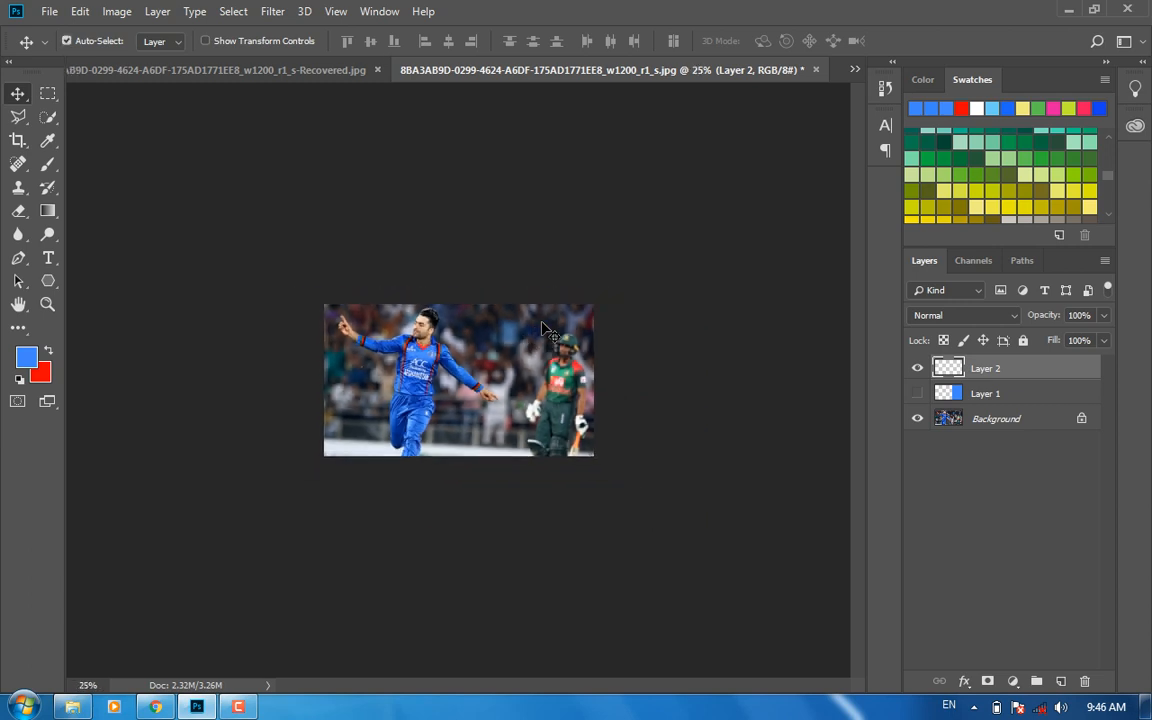
left_click(48, 93)
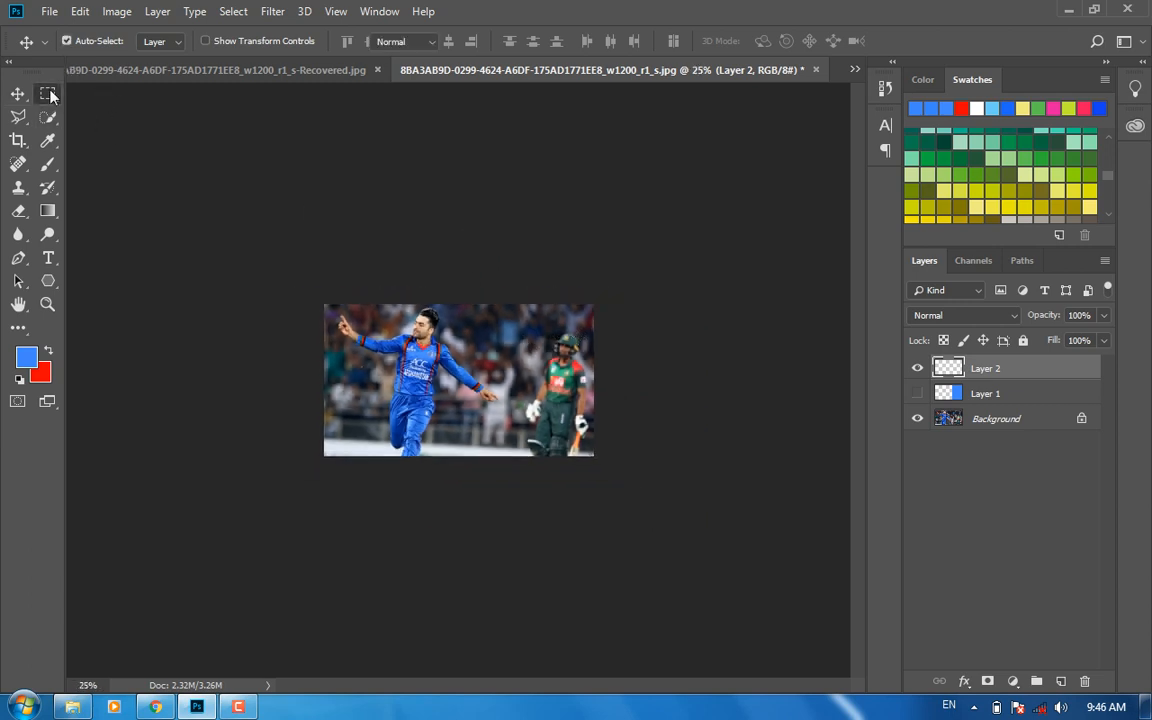
left_click(120, 110)
left_click_drag(482, 305, 764, 509)
key("ctrl+plus")
key("ctrl+plus")
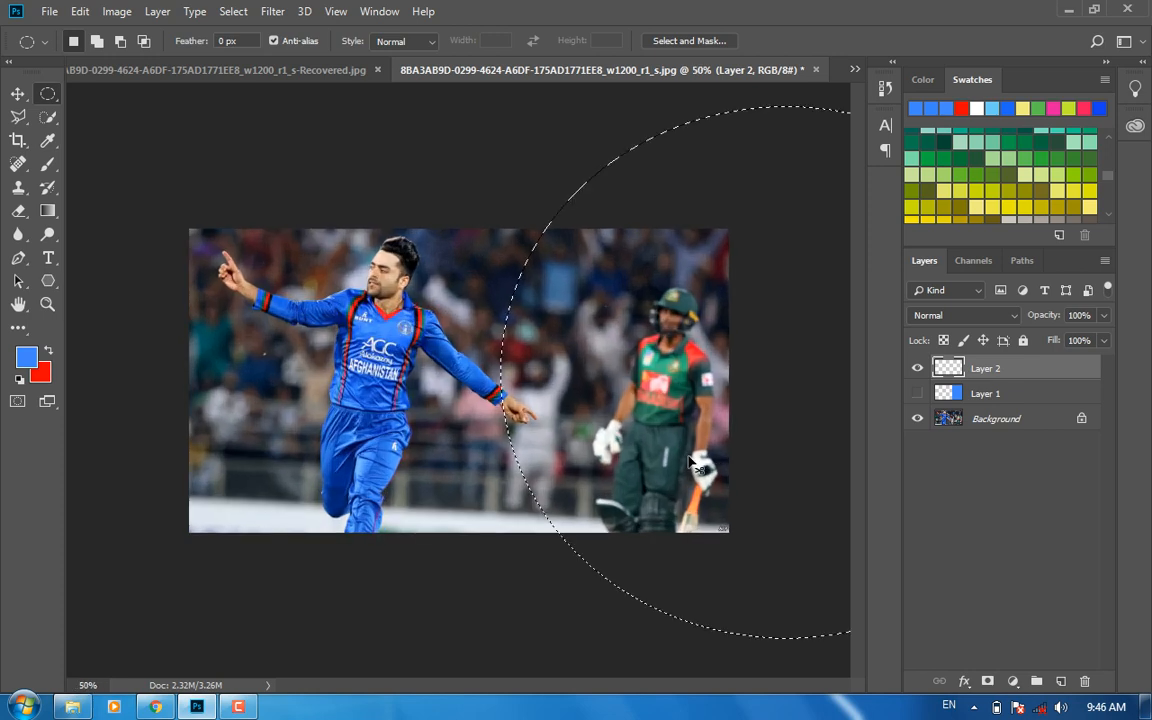
key("ctrl+plus")
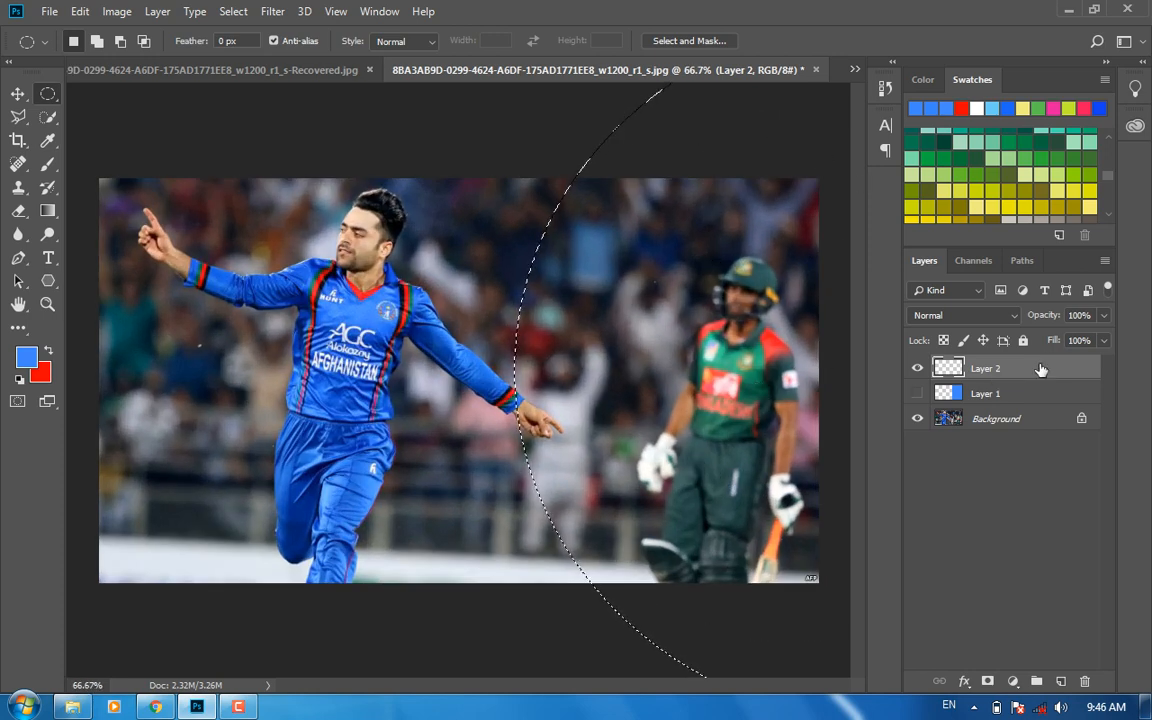
key("alt+BackSpace")
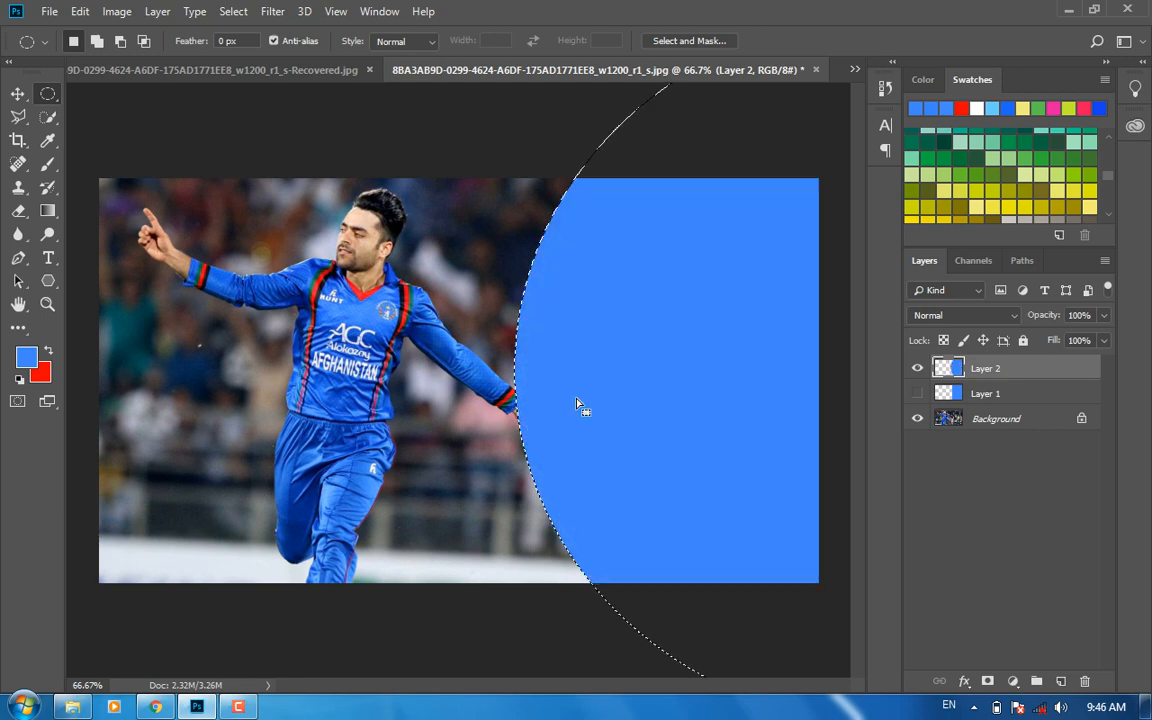
key("ctrl+d")
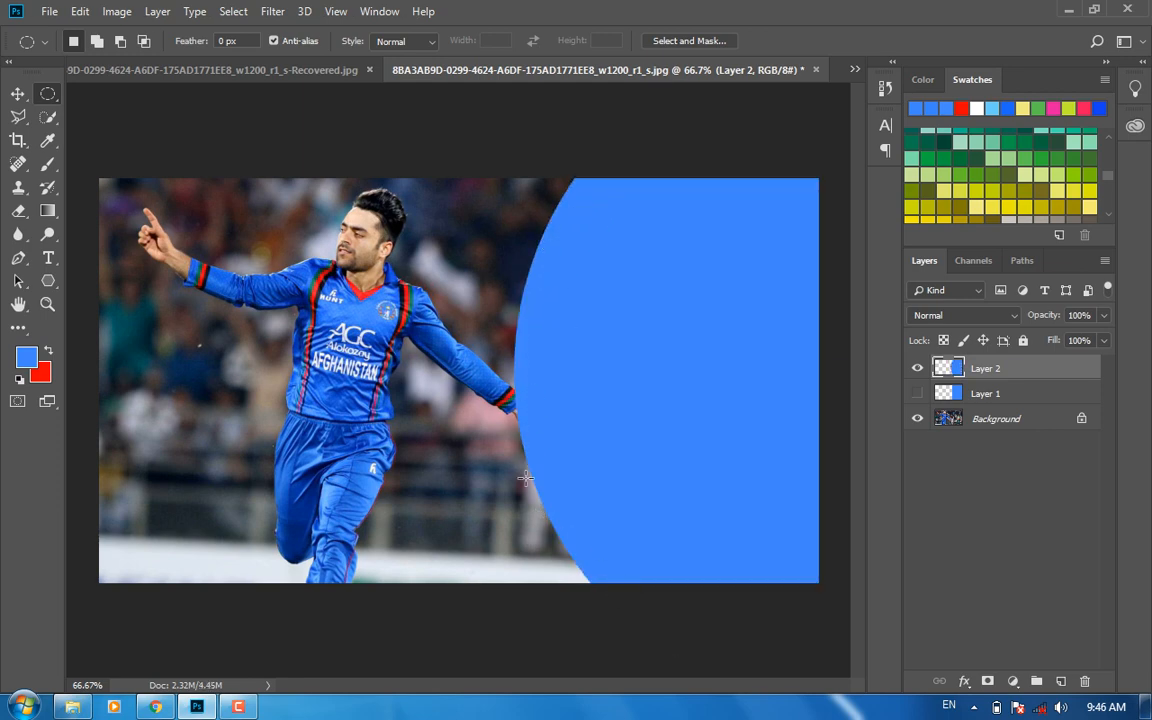
Hide Layer 2 and, on a new layer, fill a four-sided lasso selection with a slanted left edge over the batsman with blue
left_click(917, 368)
left_click(1061, 682)
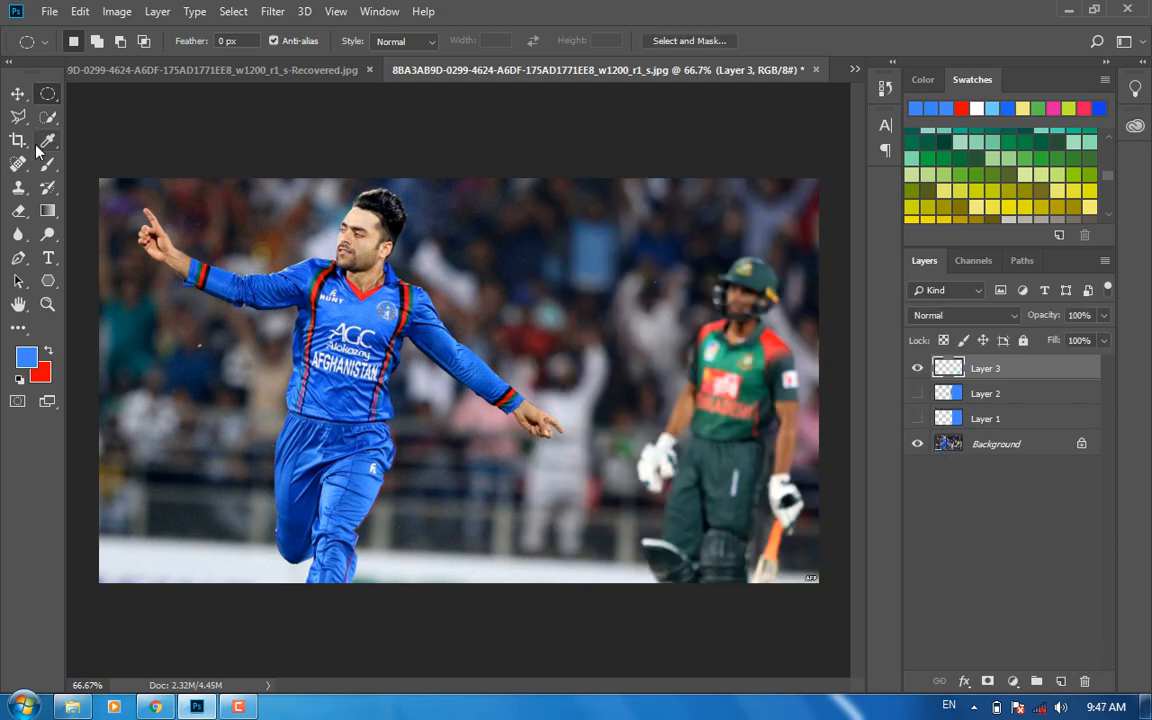
left_click(18, 116)
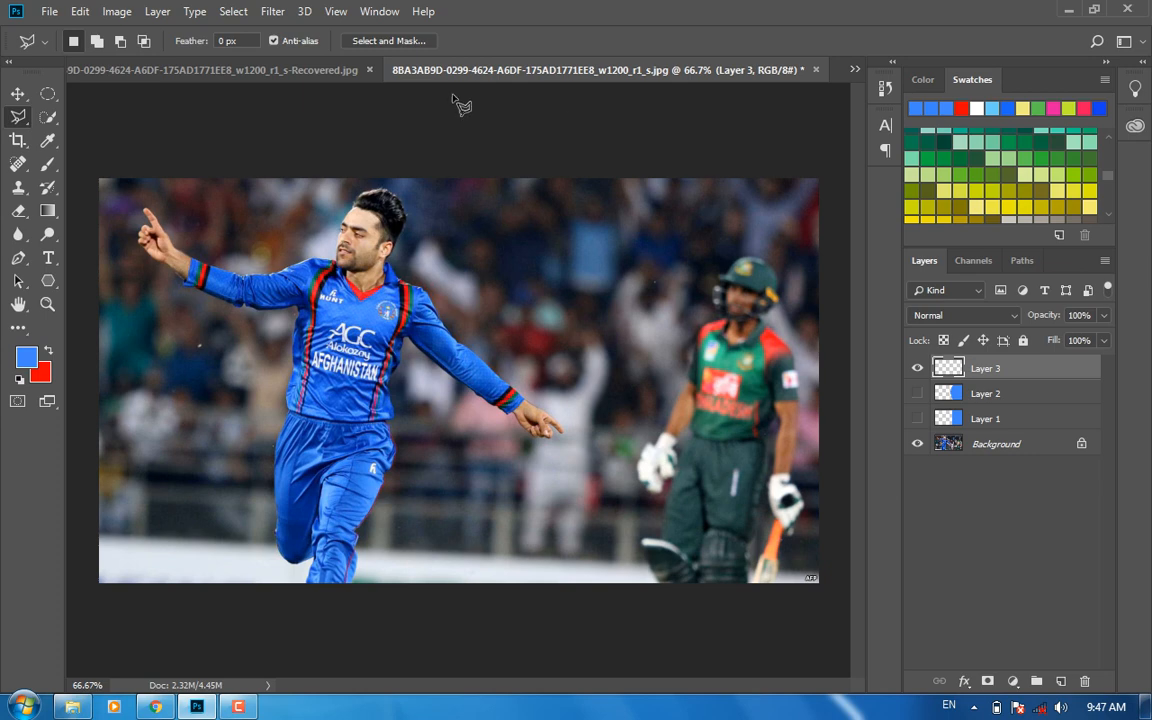
left_click(457, 154)
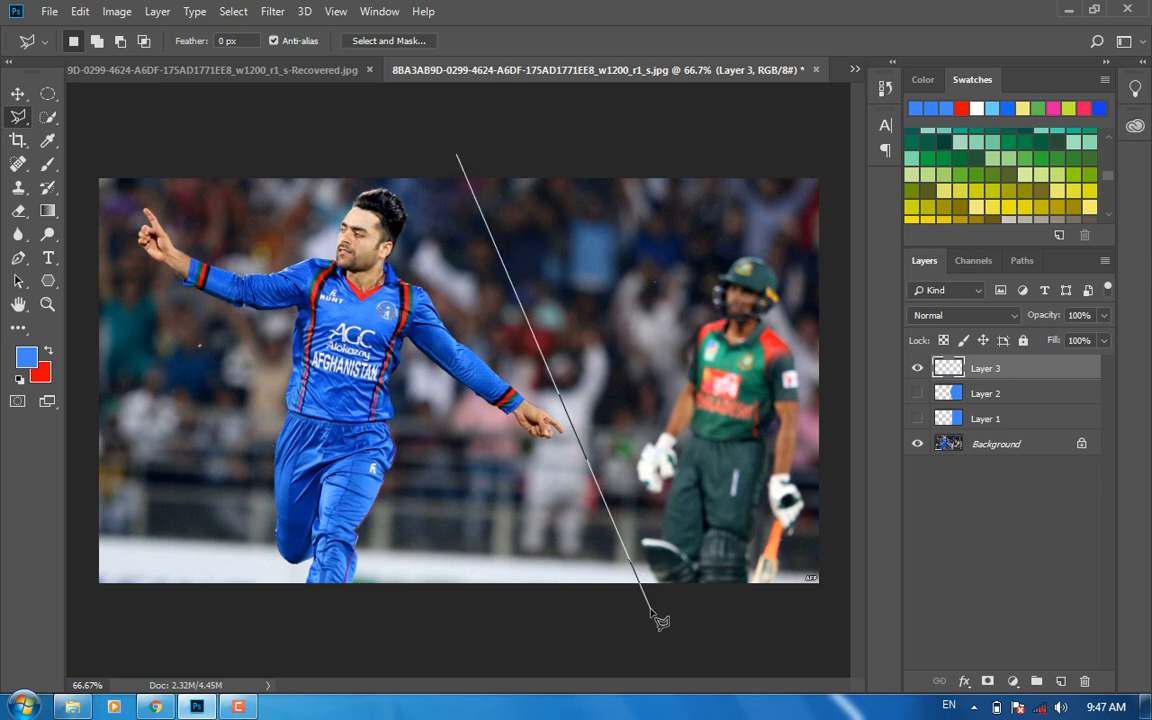
left_click(656, 604)
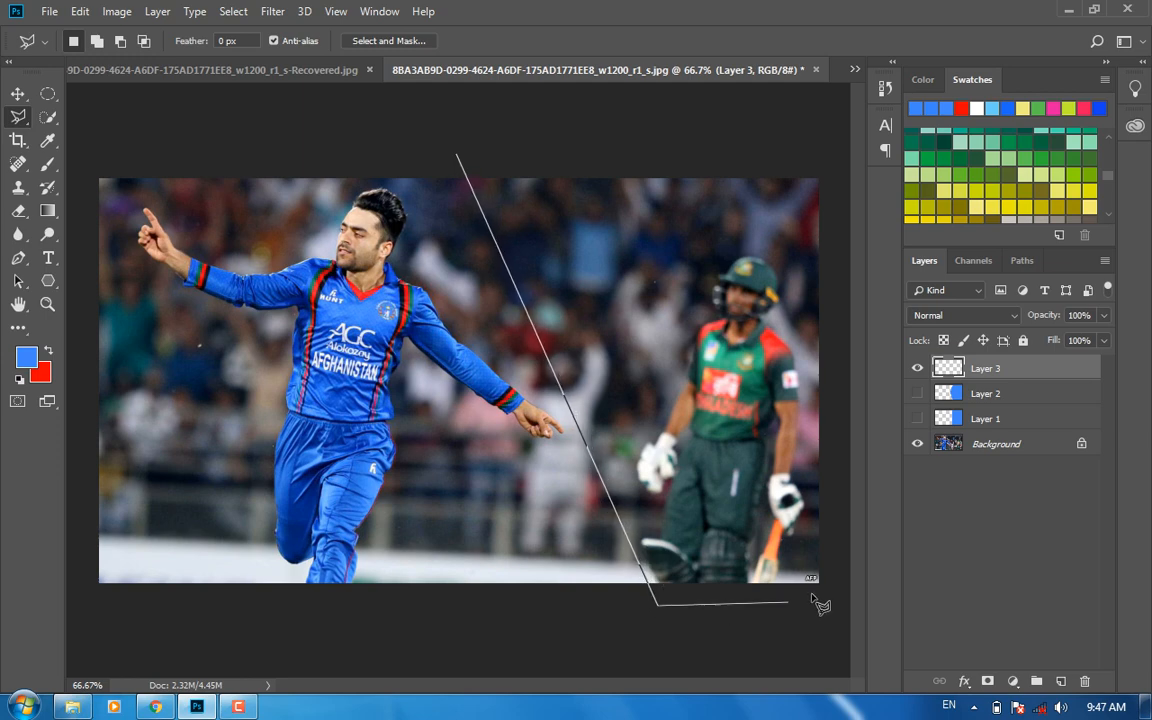
left_click(829, 600)
left_click(830, 162)
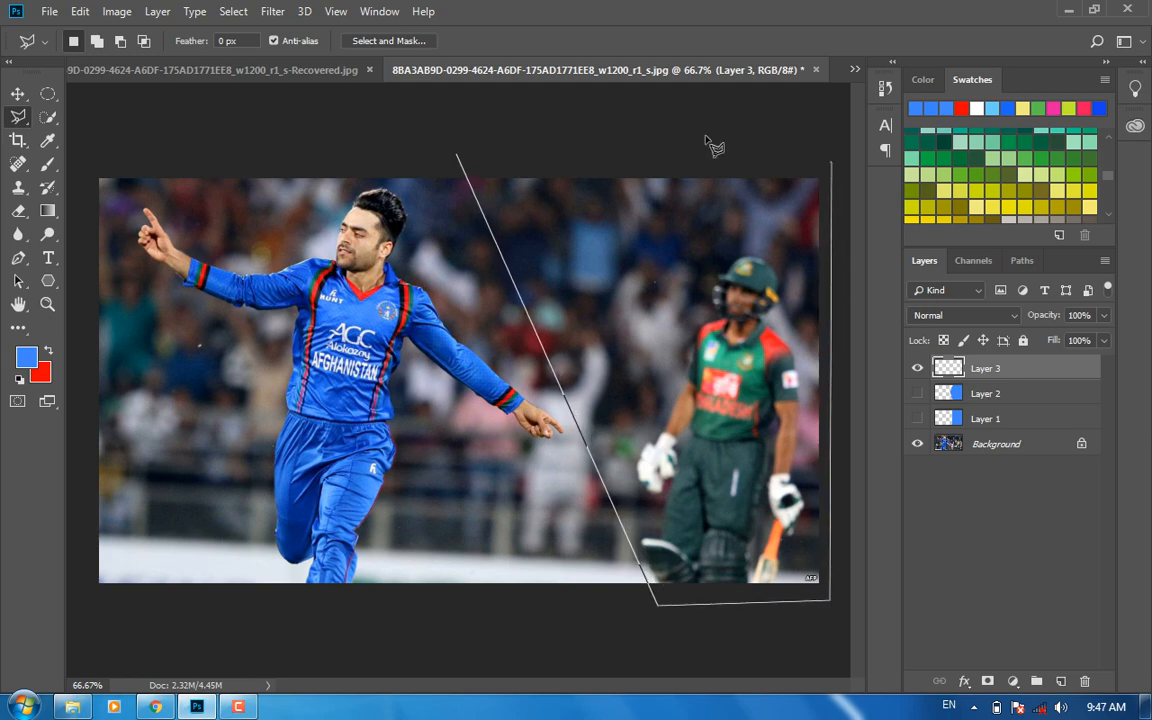
left_click(457, 155)
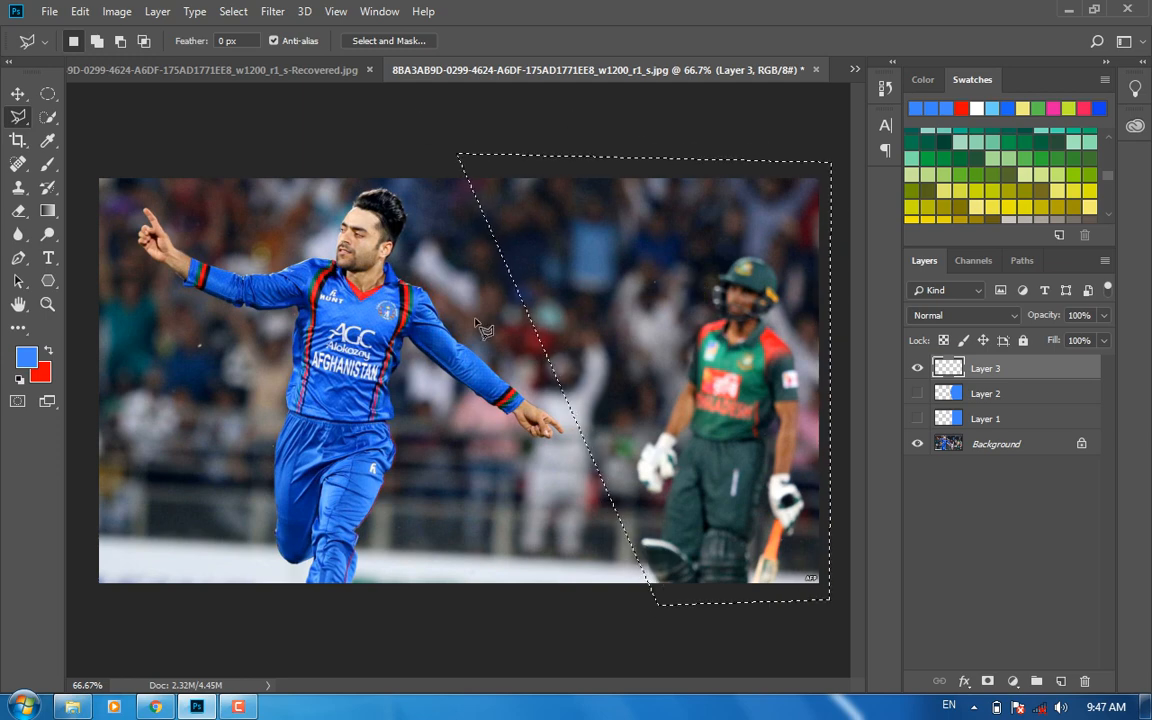
key("alt+BackSpace")
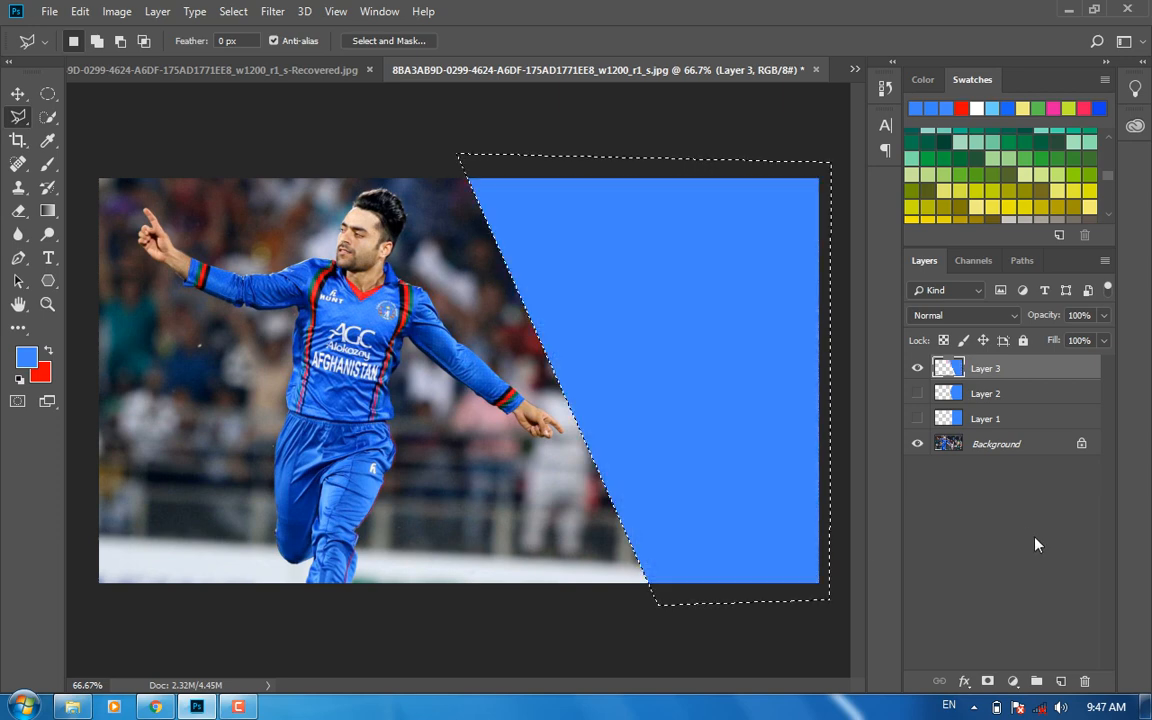
key("ctrl+d")
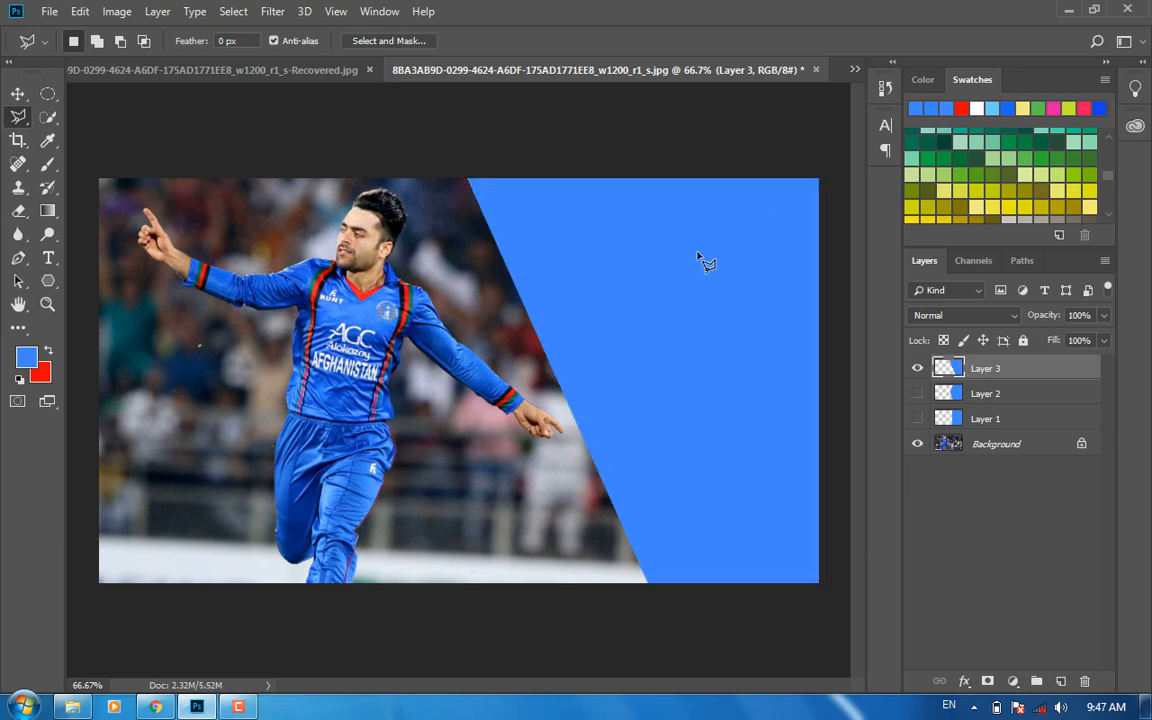
Check the finished Rashid Khan design for reference, return to the working photo and open the Blending Options for Layer 3, keeping the slanted edge in view
left_click(303, 72)
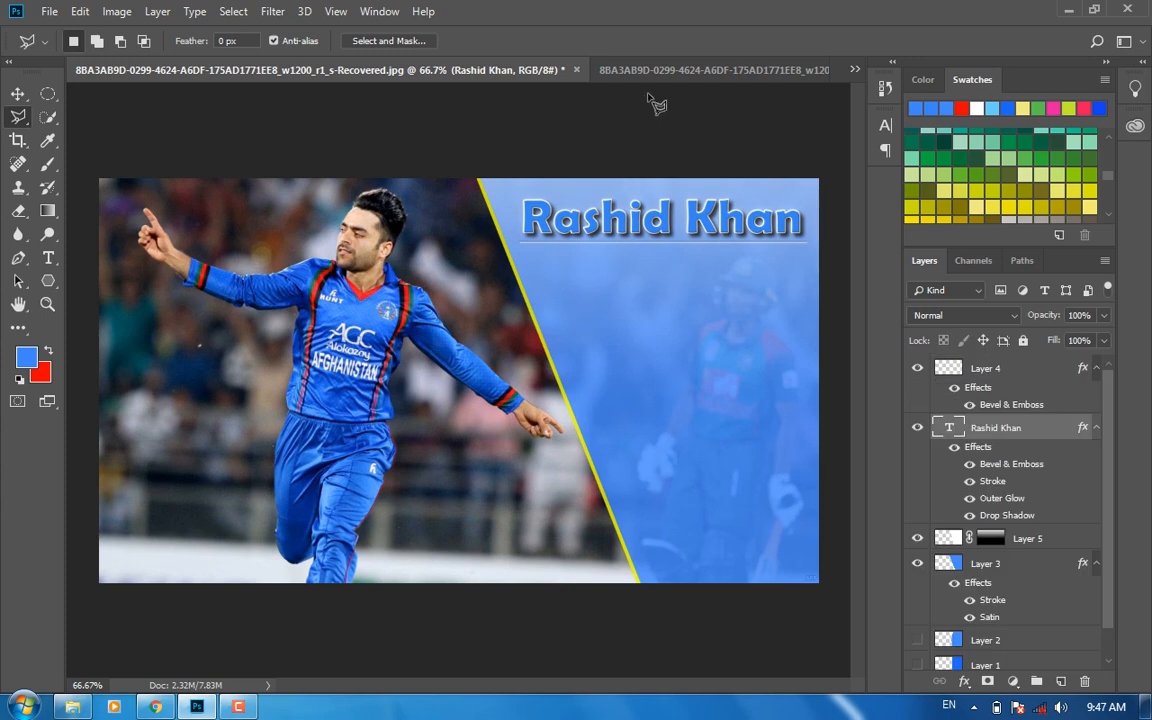
left_click(660, 70)
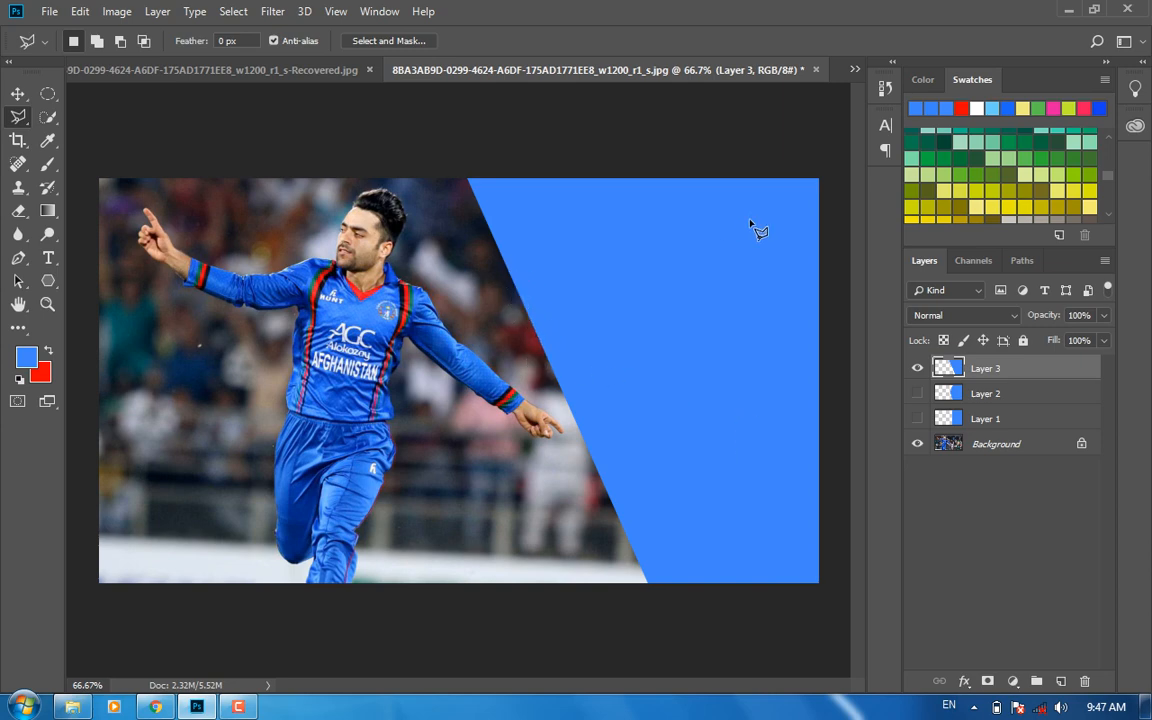
right_click(990, 368)
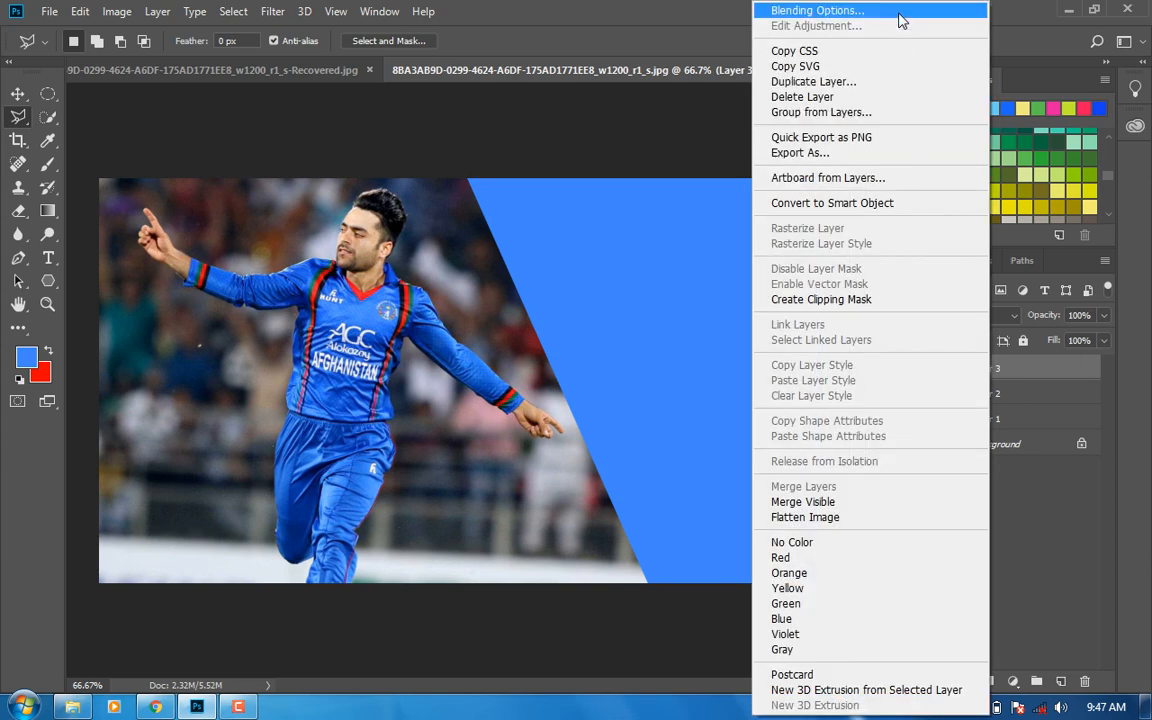
left_click(144, 9)
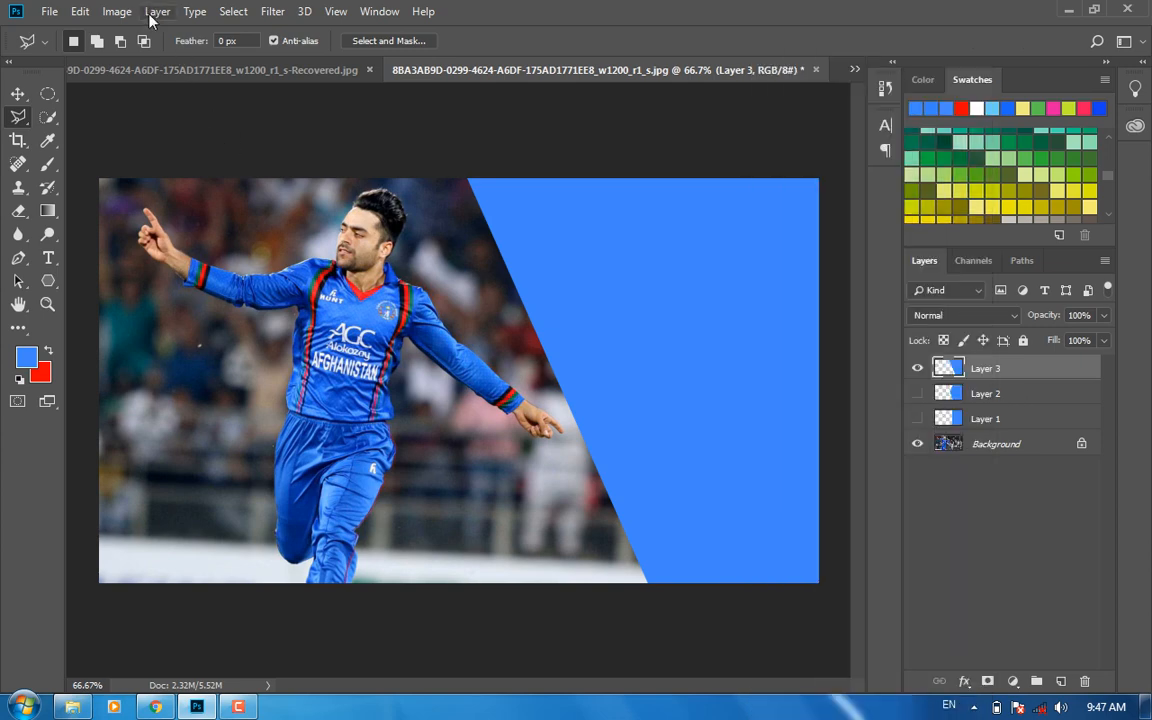
left_click(154, 12)
mouse_move(213, 168)
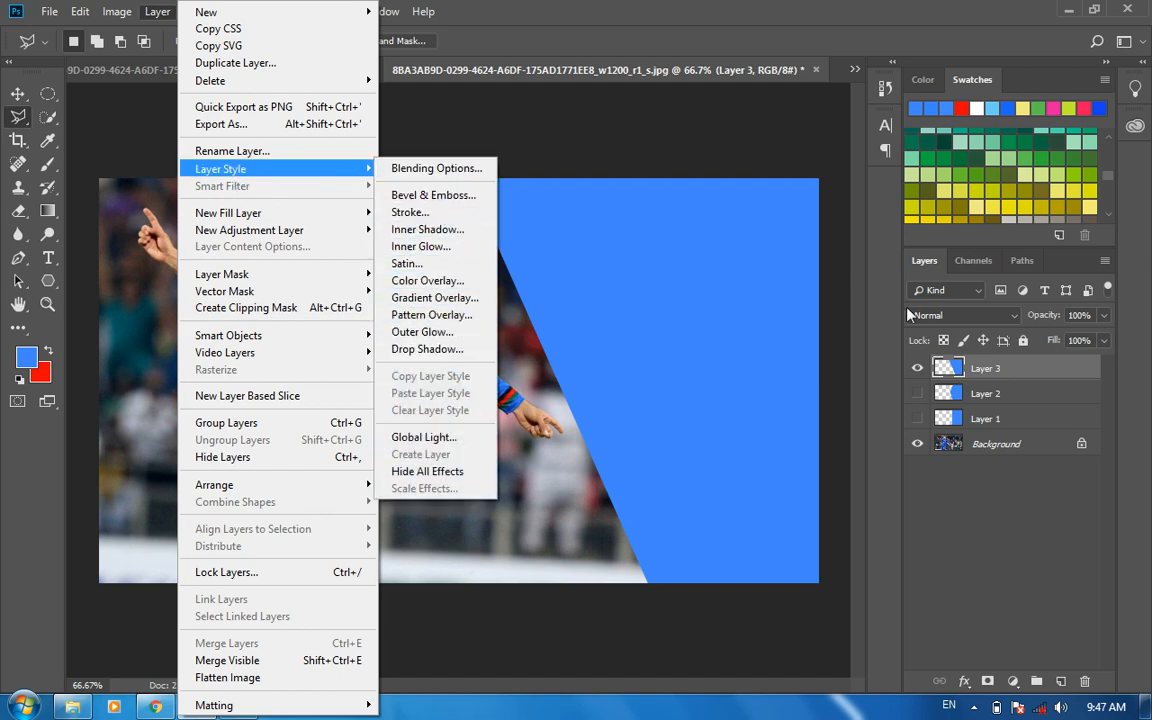
left_click(465, 170)
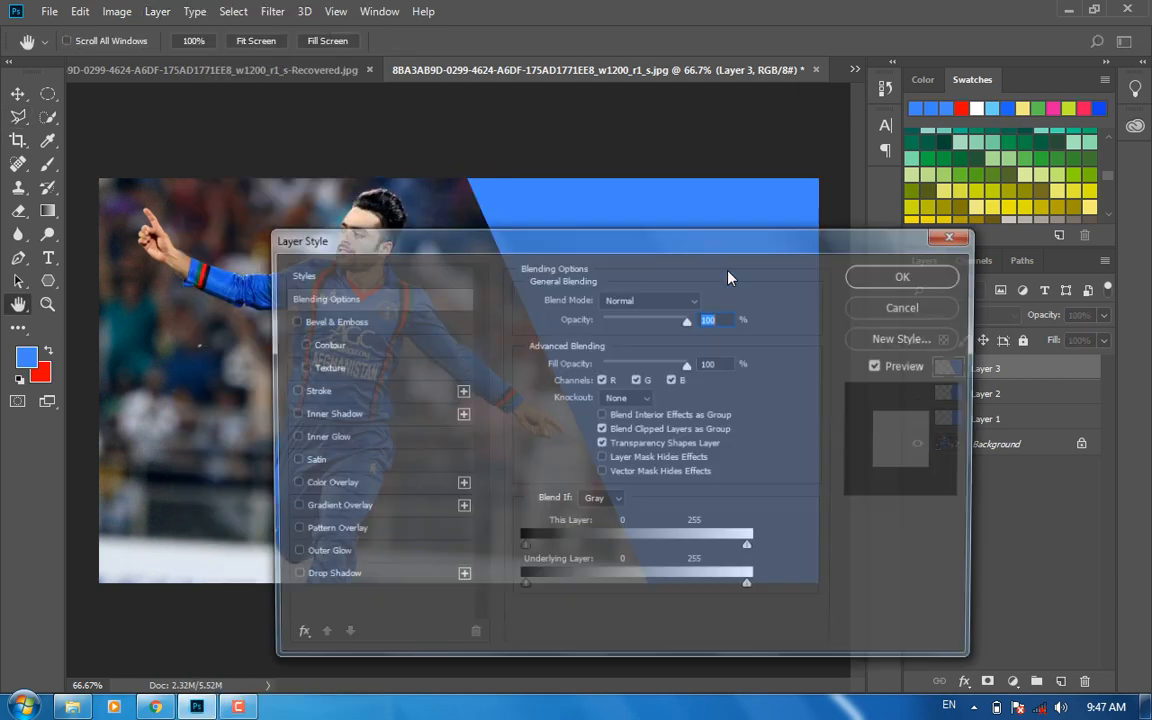
left_click_drag(447, 238, 784, 105)
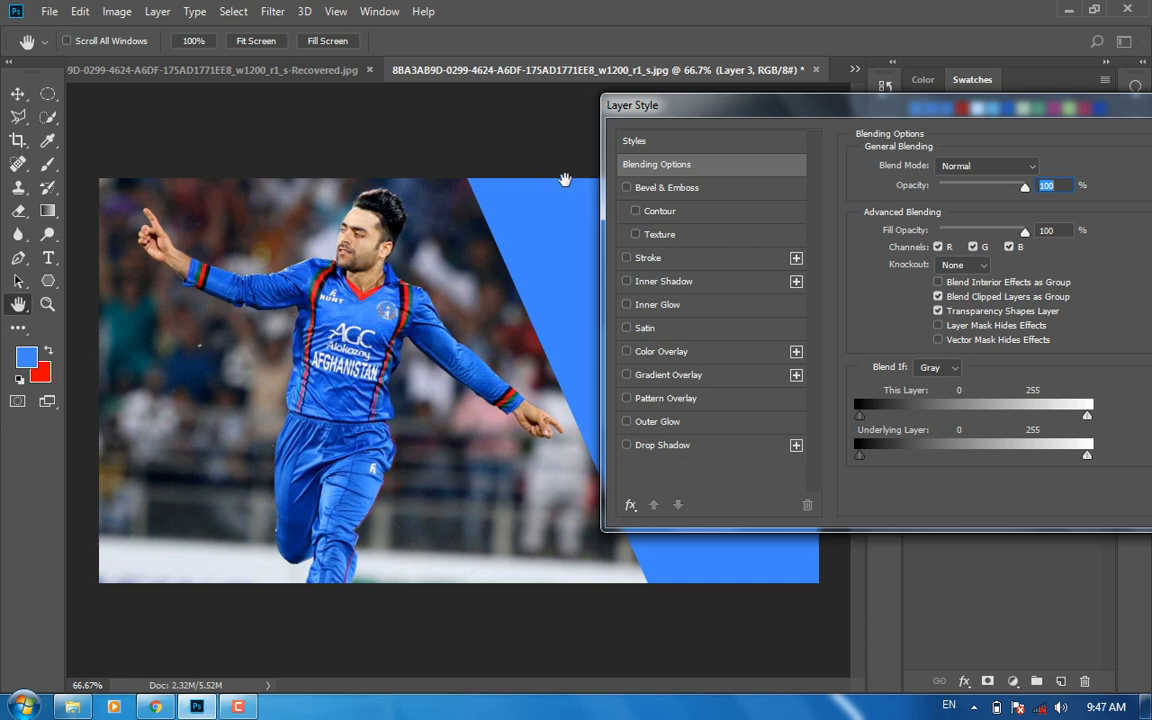
left_click_drag(735, 116, 762, 86)
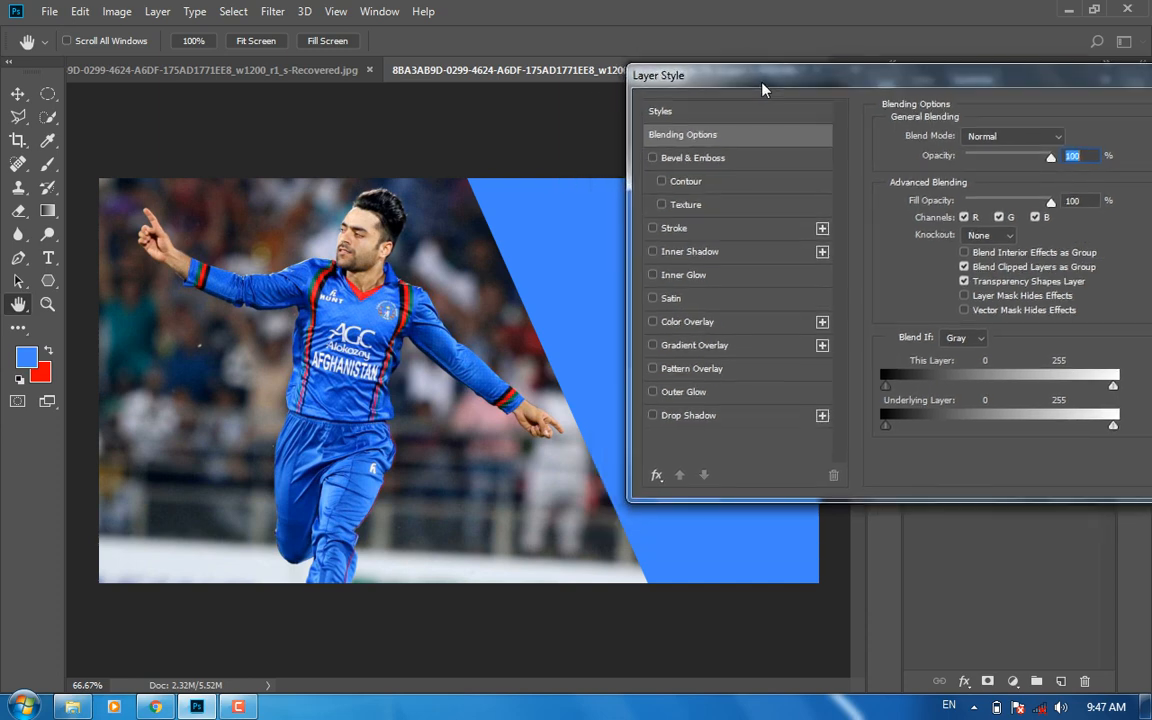
Add a Stroke effect to Layer 3 and show its settings
left_click(654, 229)
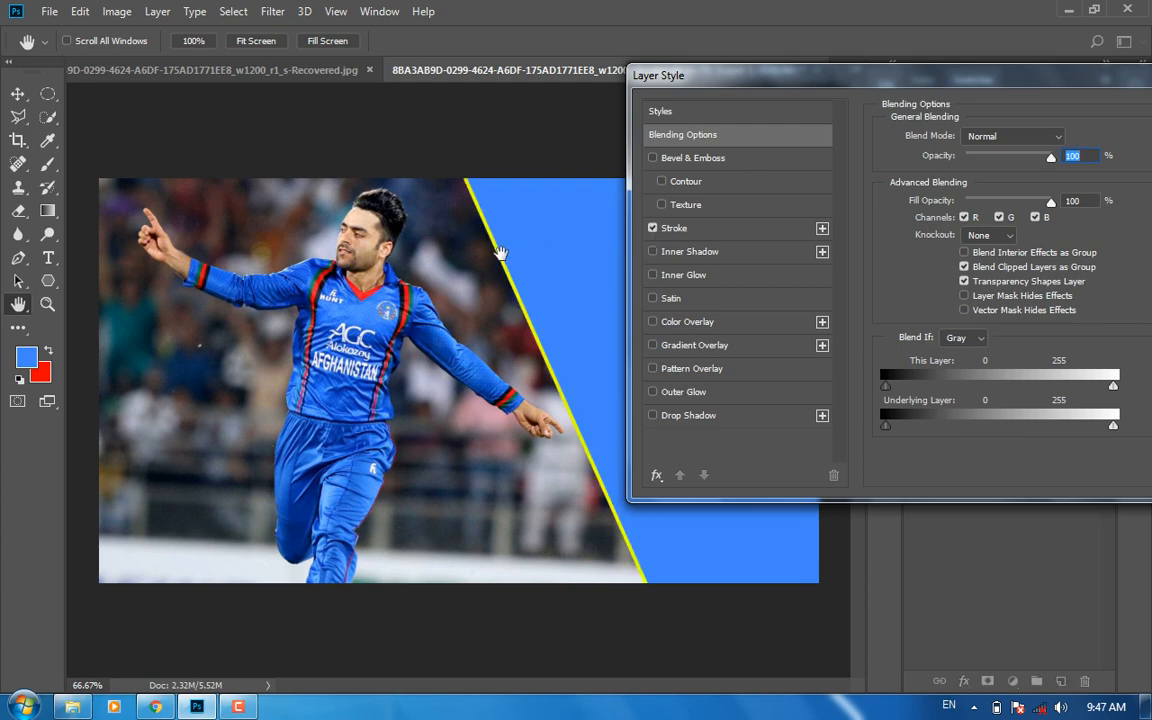
left_click(686, 229)
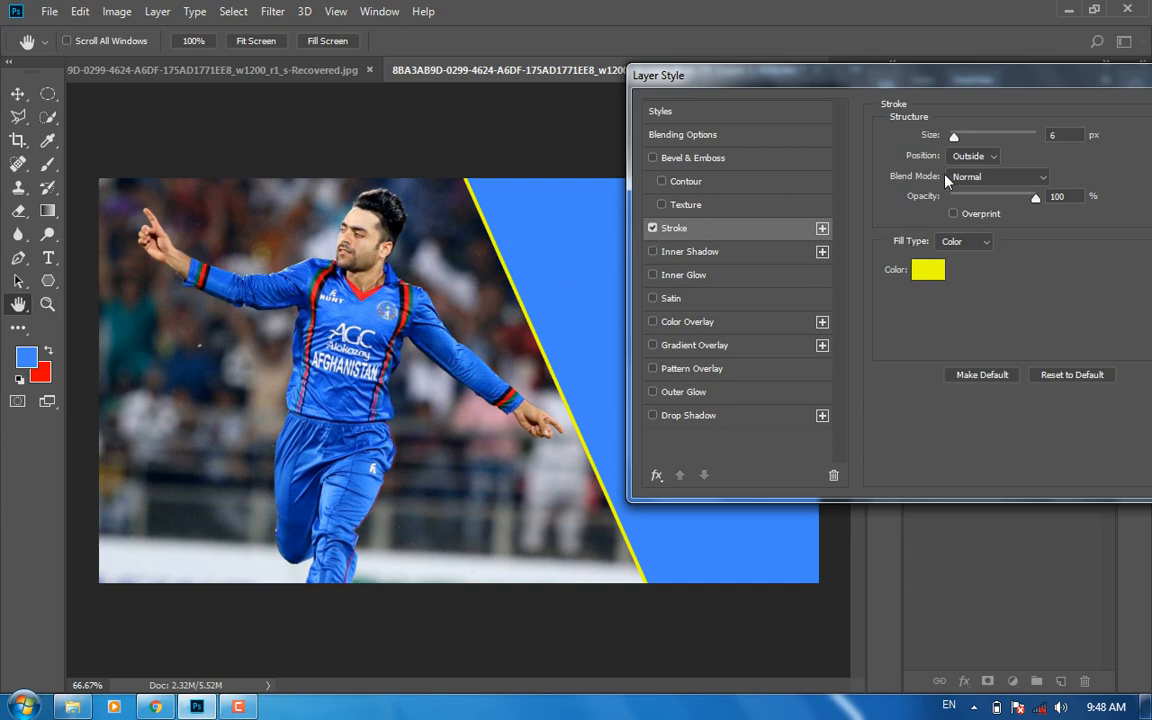
Try a 24 px stroke with the Inside and Center positions, and return it to Outside at 6 px
mouse_move(960, 140)
left_mouse_down()
mouse_move(977, 141)
mouse_move(963, 136)
left_mouse_up()
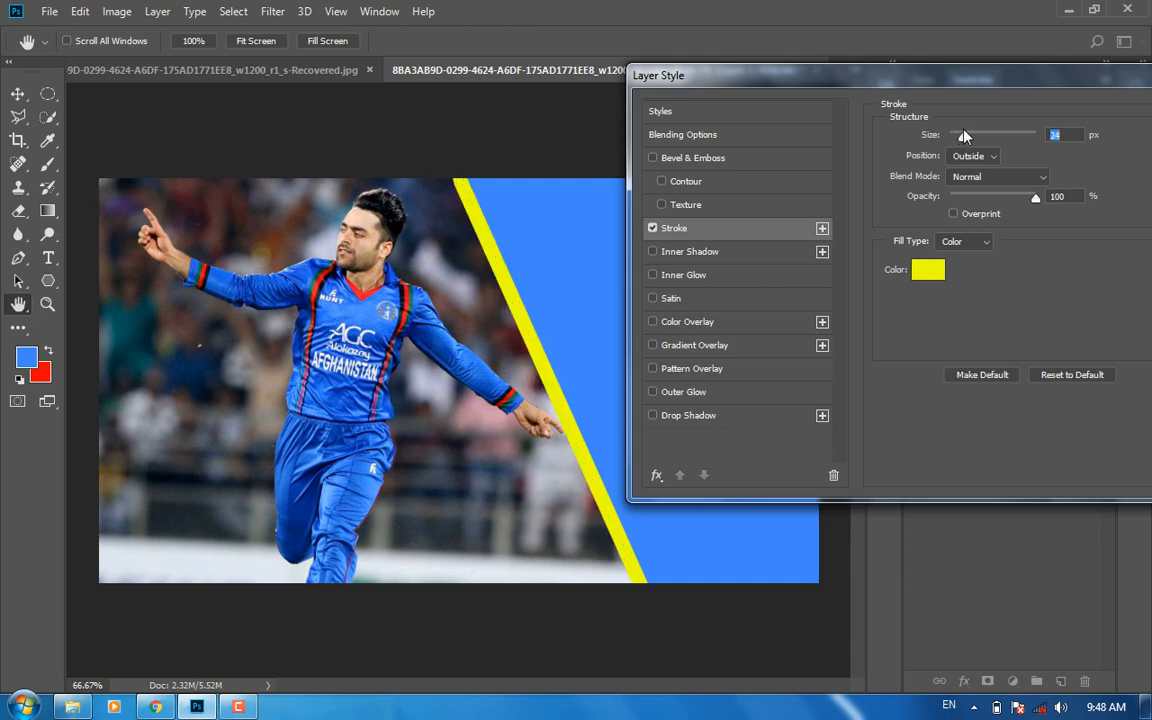
left_click(962, 188)
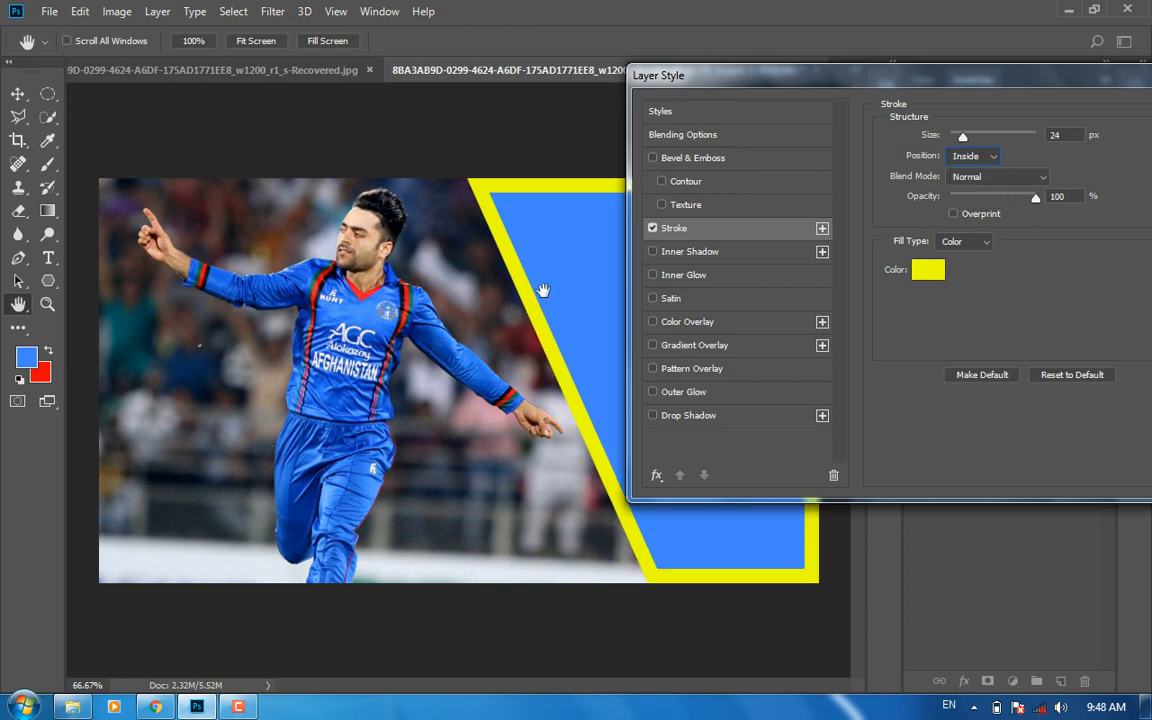
left_click(979, 155)
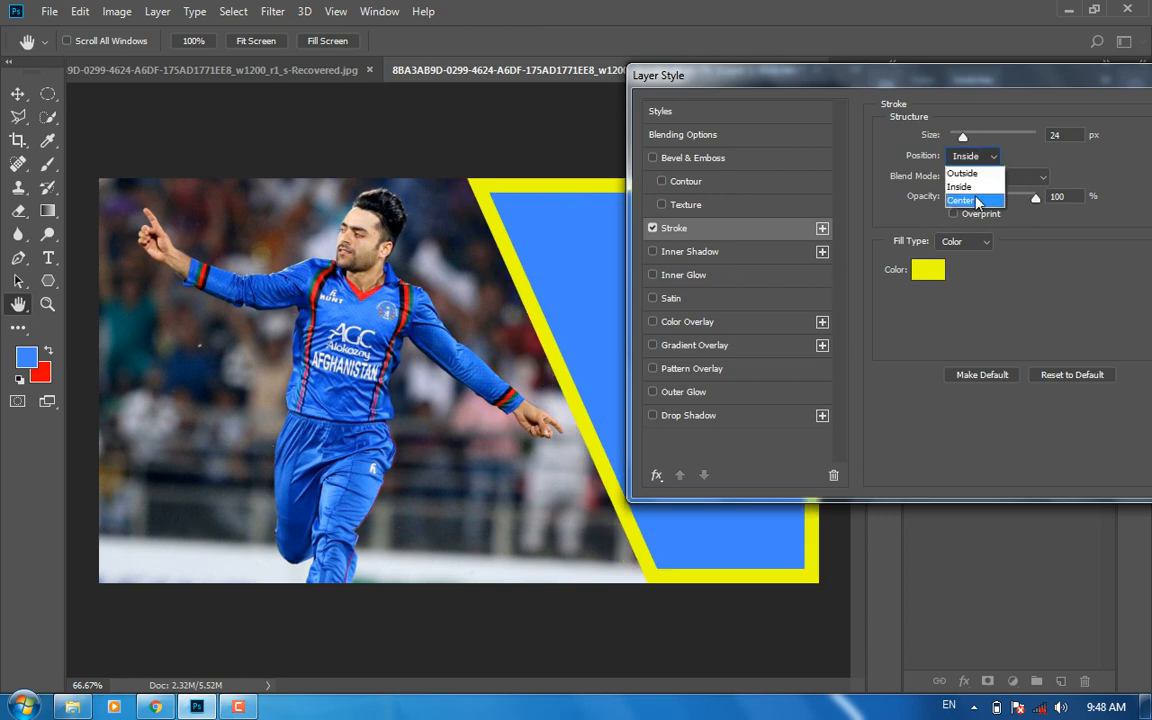
left_click(966, 198)
left_click(975, 156)
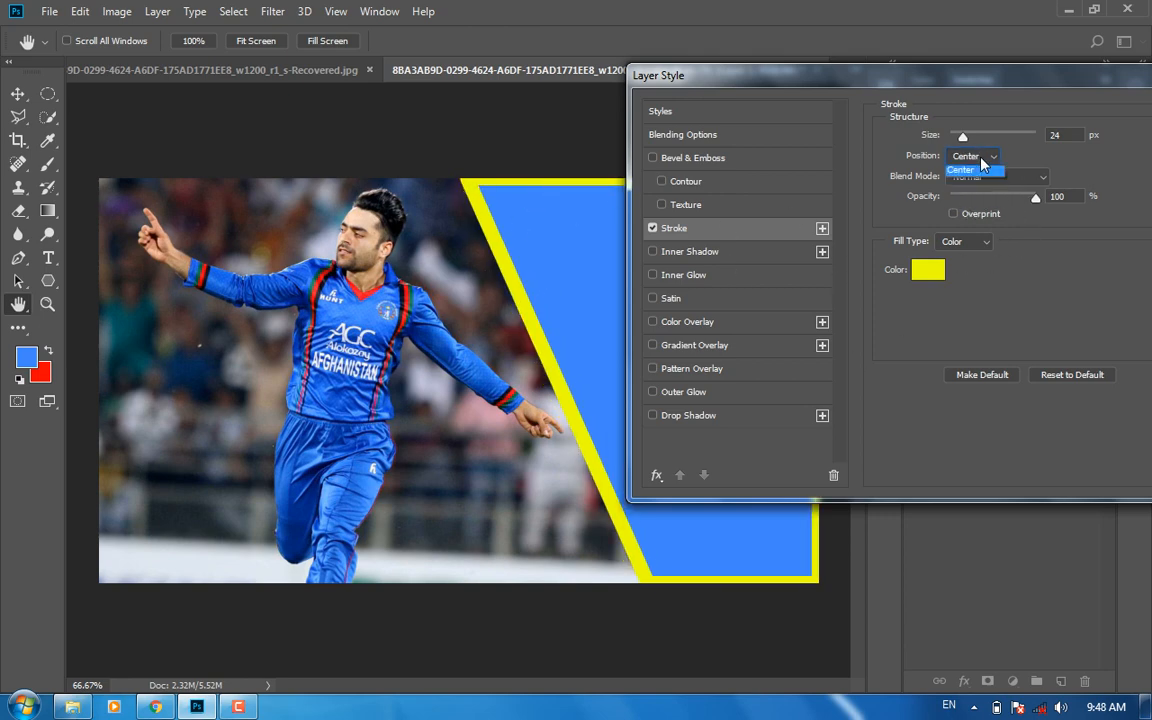
left_click(980, 177)
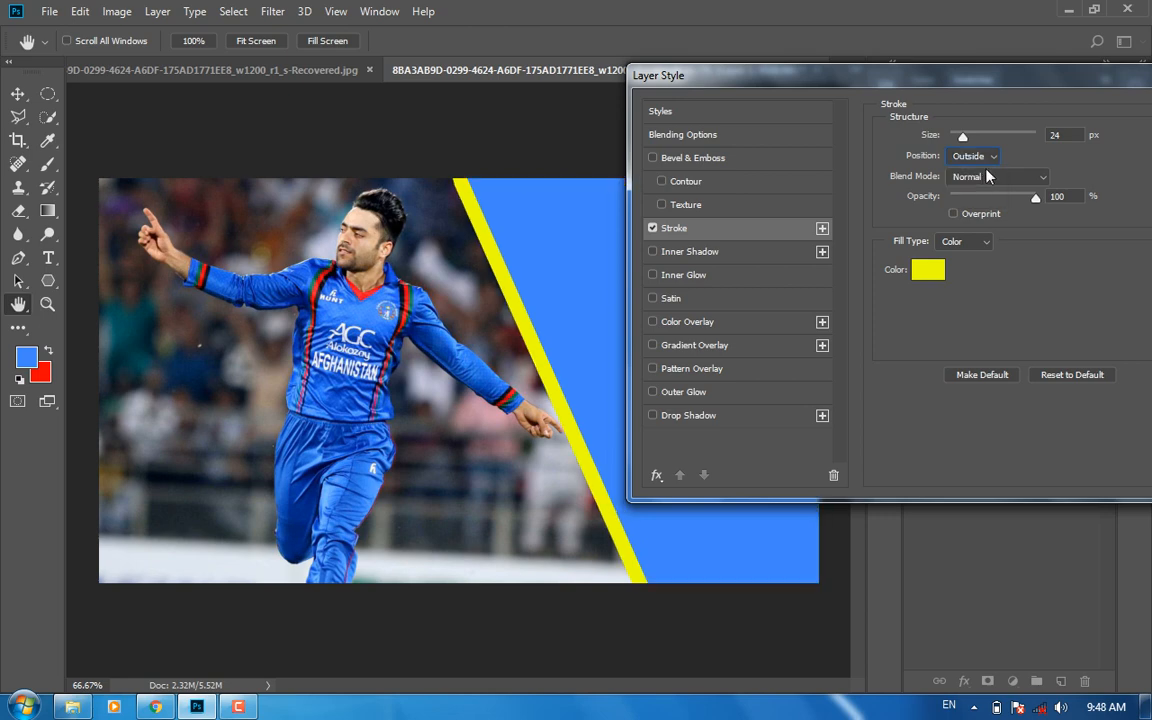
left_click_drag(958, 140, 954, 139)
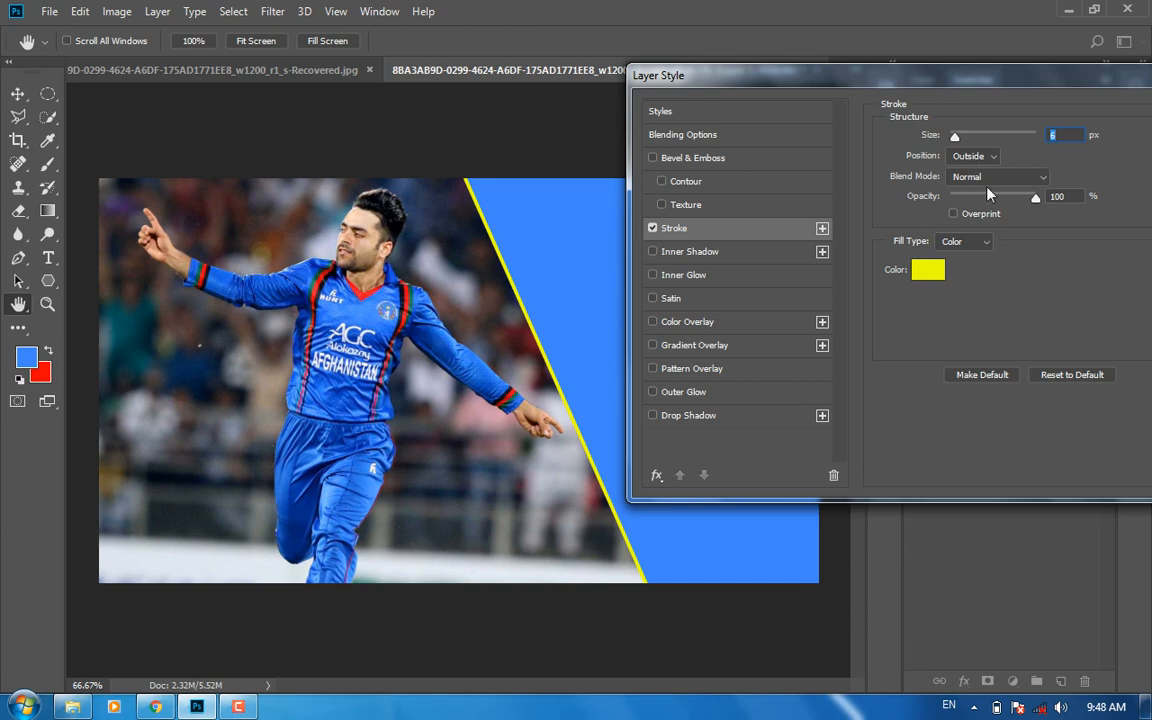
Try Screen and another blend mode on the stroke, and return it to Normal at 100% opacity
left_click(990, 178)
left_click(972, 306)
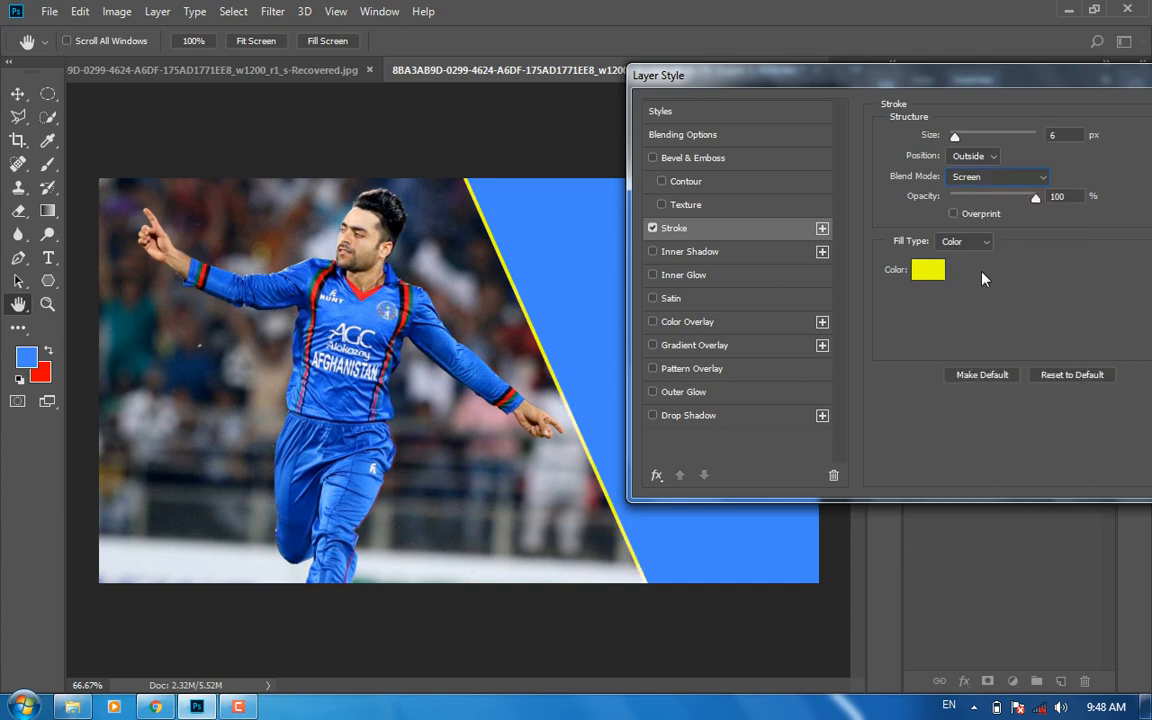
left_click(995, 177)
left_click(1008, 356)
left_click(986, 176)
left_click(990, 191)
mouse_move(1022, 201)
left_mouse_down()
mouse_move(965, 197)
mouse_move(1065, 210)
left_mouse_up()
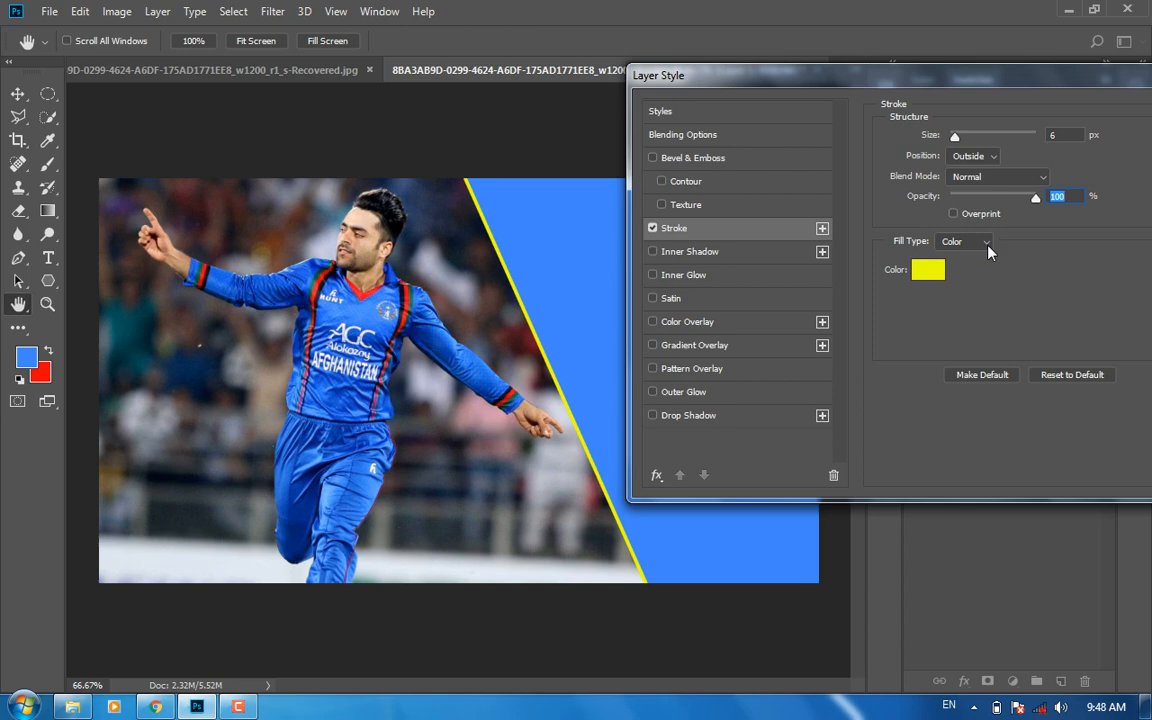
Change the stroke's fill type to Gradient and apply a rainbow preset
left_click(968, 242)
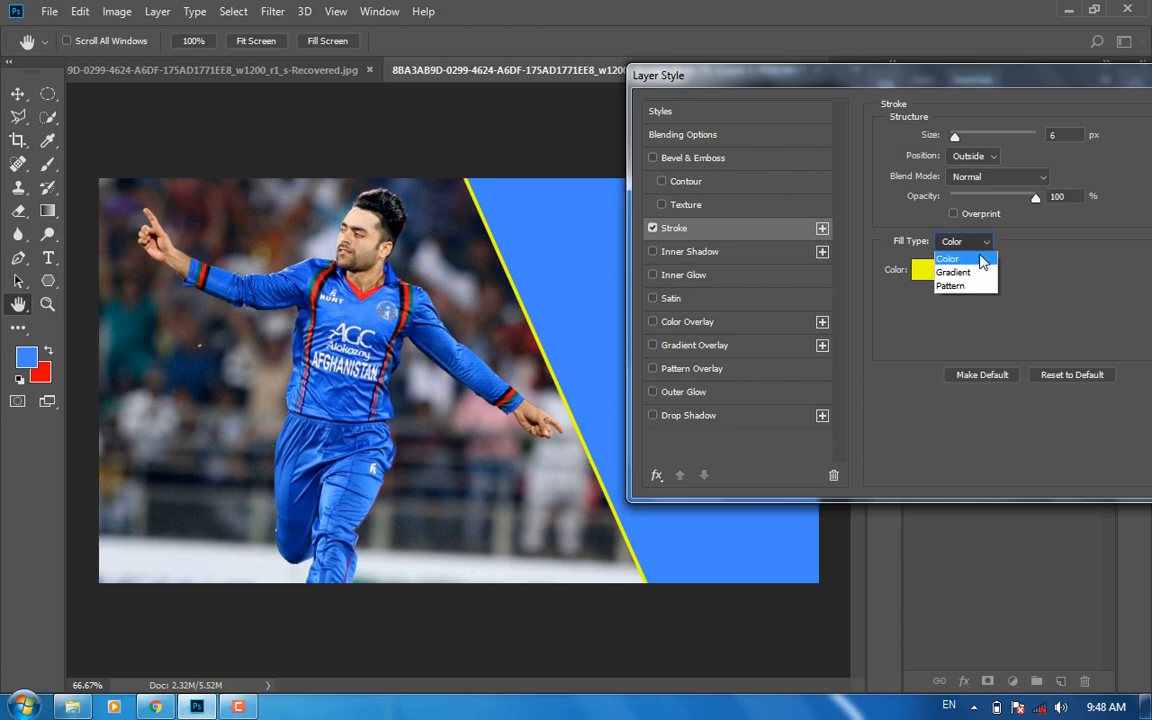
left_click(978, 270)
left_click(1030, 272)
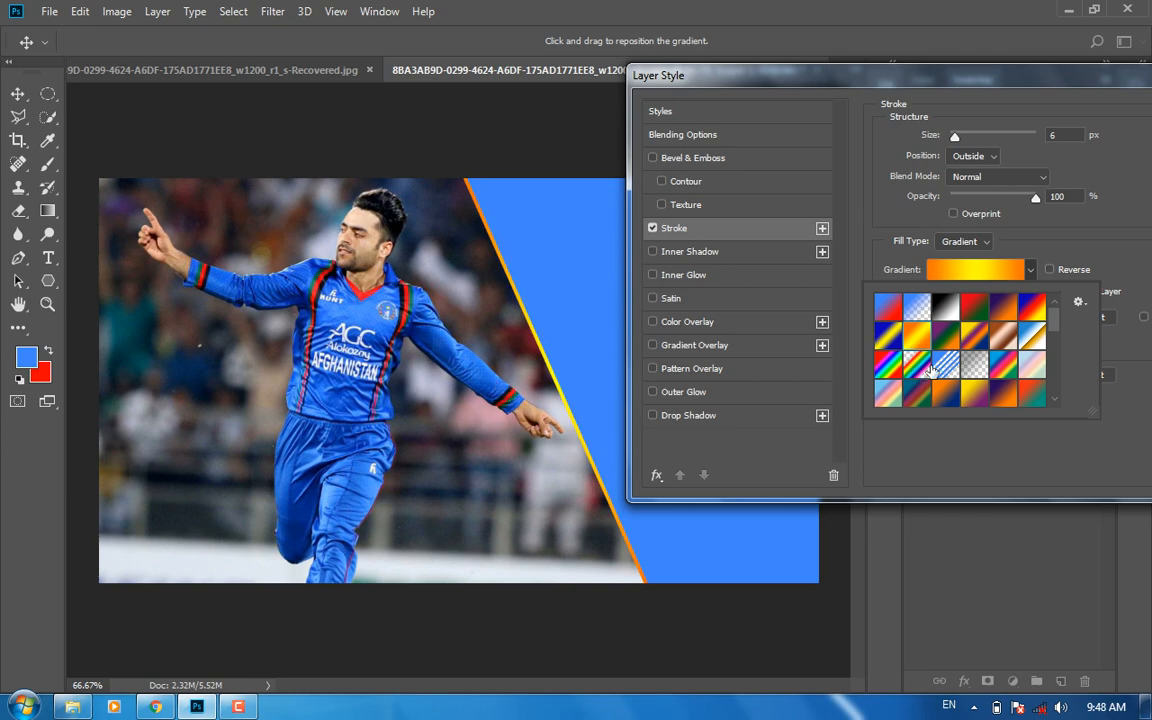
left_click(926, 362)
Append the Pastels gradients to the presets and apply Yellow, Pink, Purple to the stroke
left_click(1079, 302)
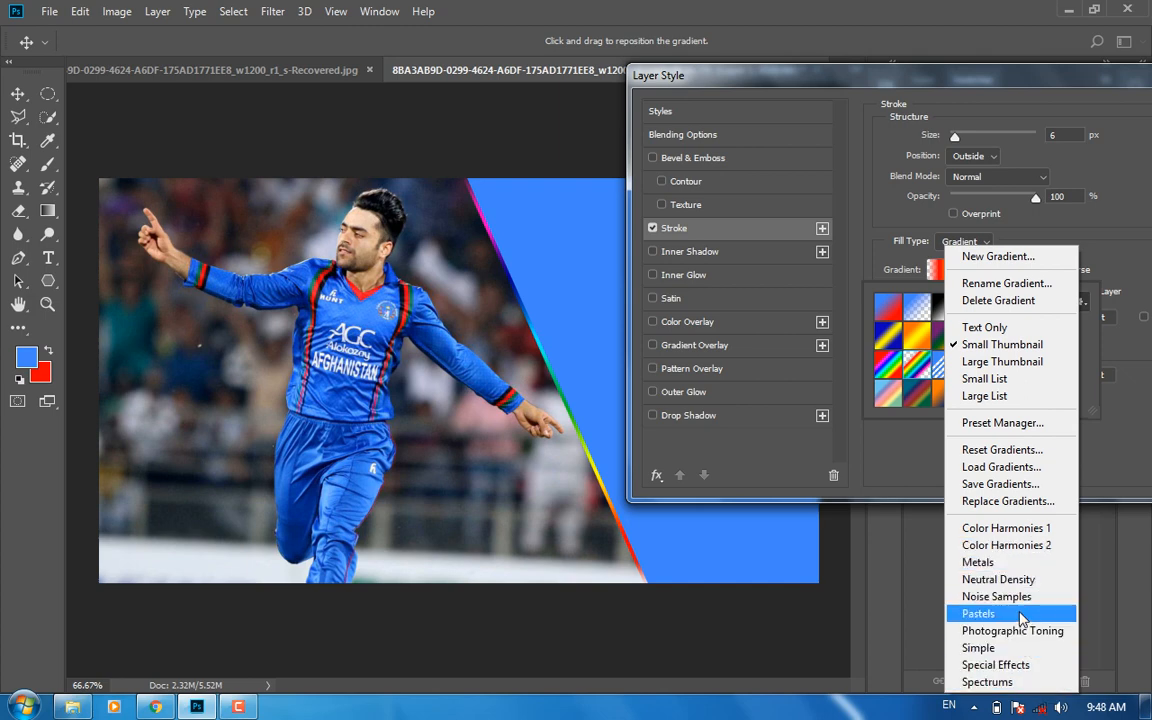
left_click(1018, 613)
left_click(658, 273)
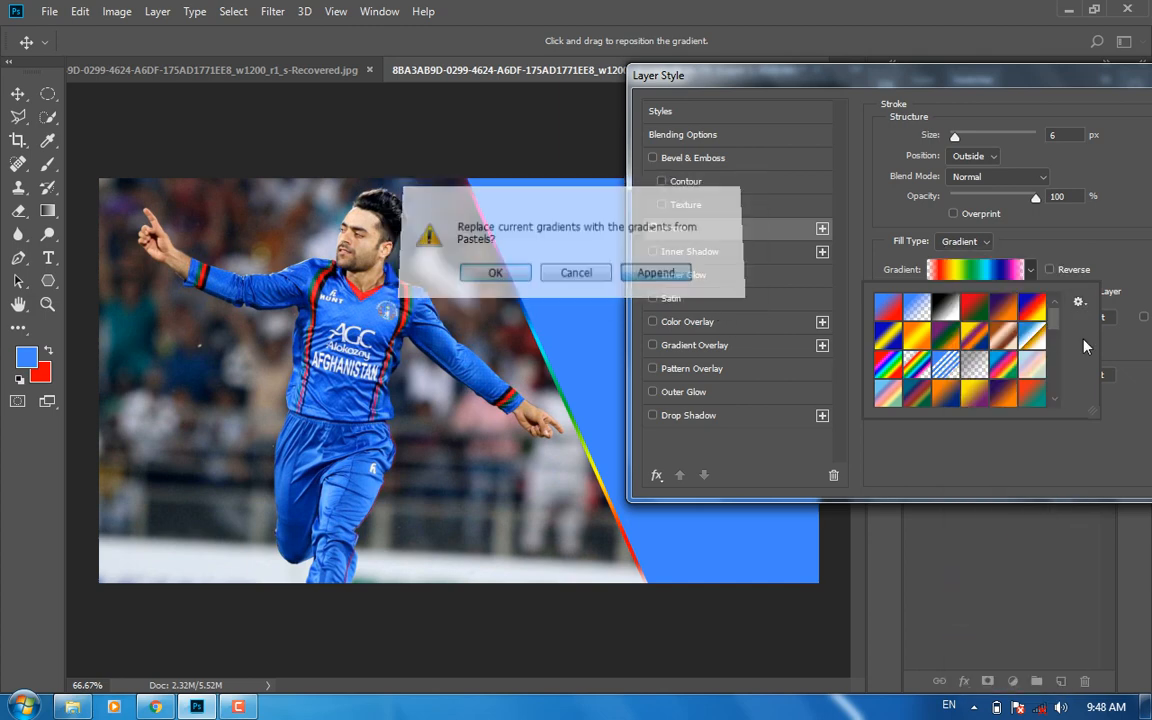
left_click_drag(1054, 305, 1054, 390)
left_click(1035, 377)
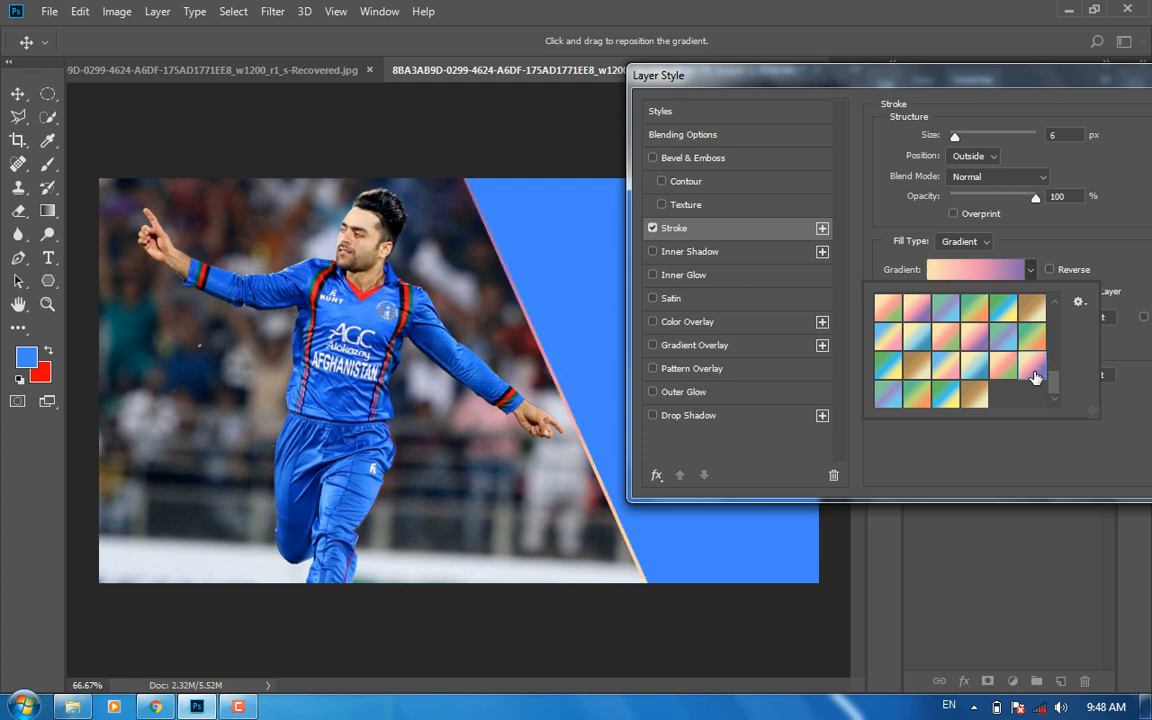
left_click(990, 272)
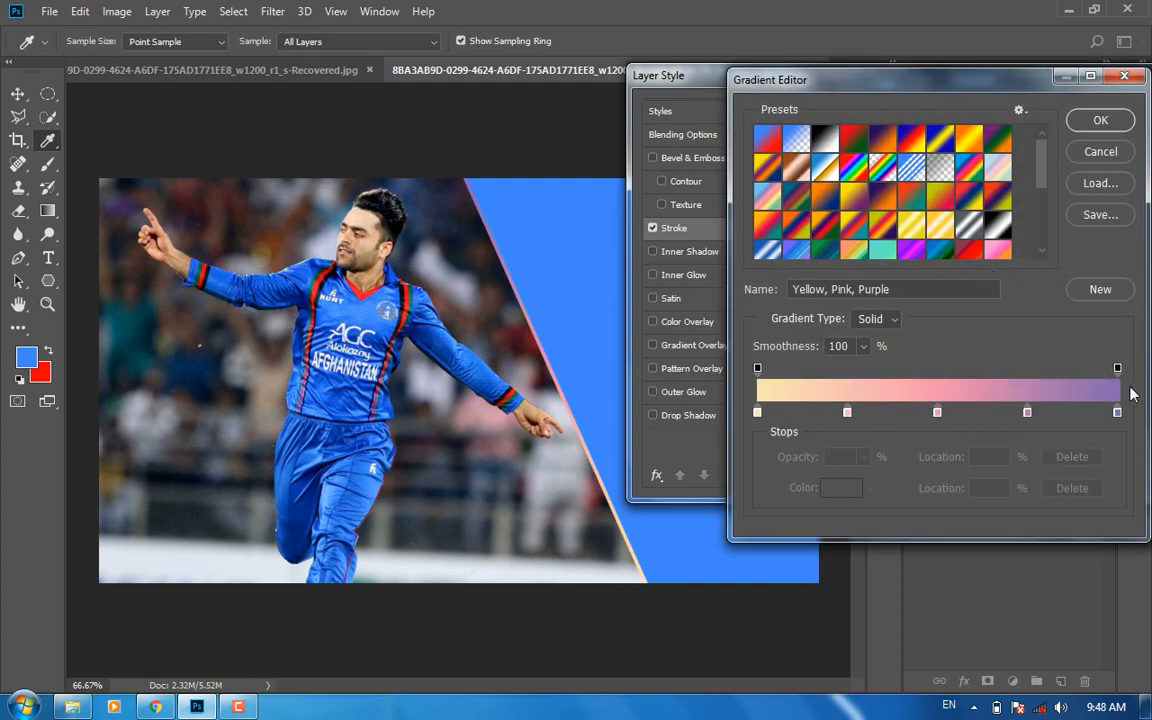
left_click(1096, 155)
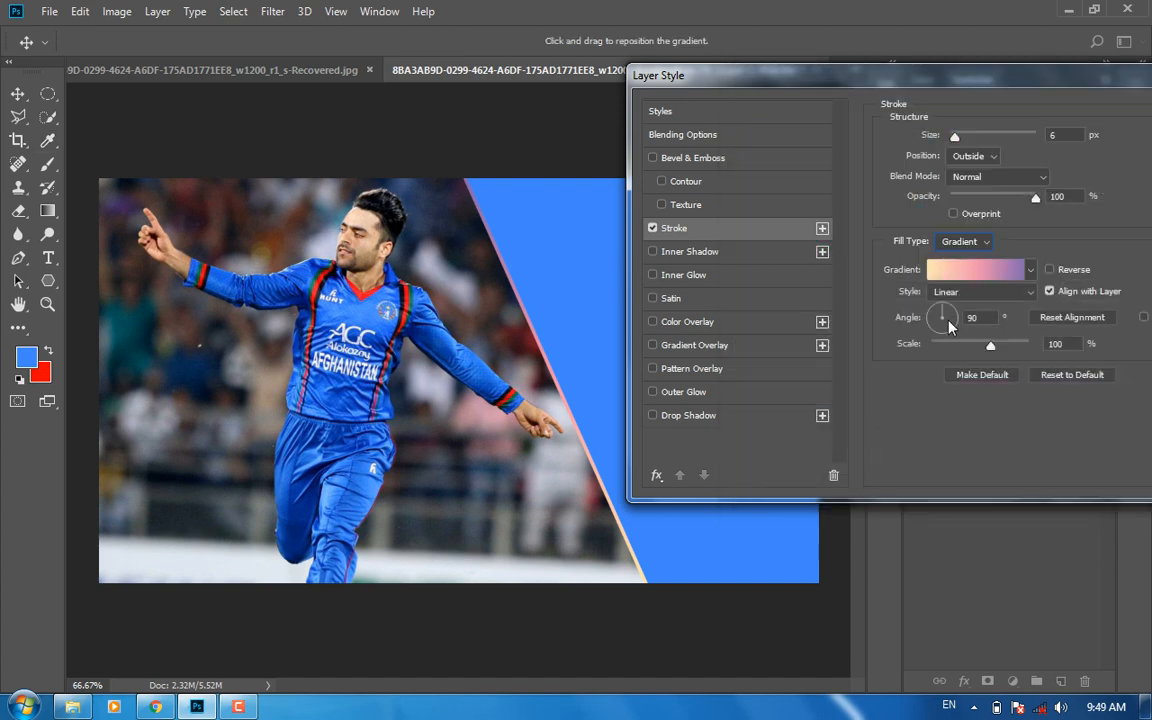
Apply the Foreground to Background gradient to the stroke and recolor its red end stop yellow
left_click(1032, 269)
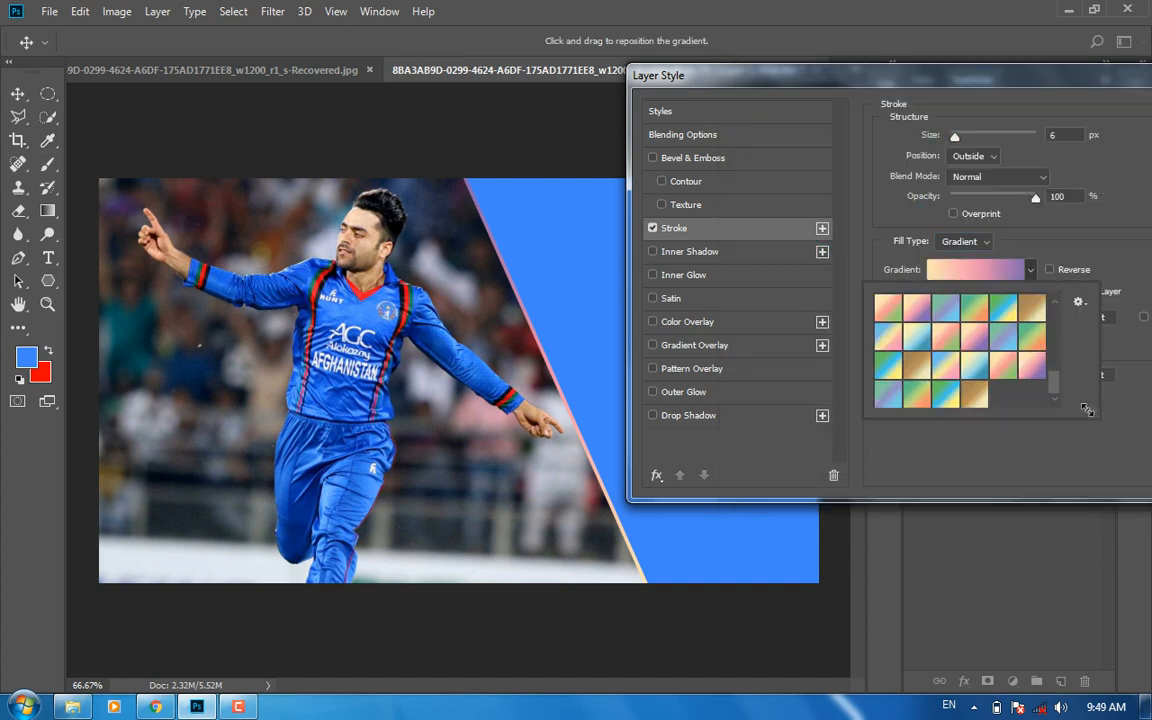
left_click_drag(1055, 388, 1054, 318)
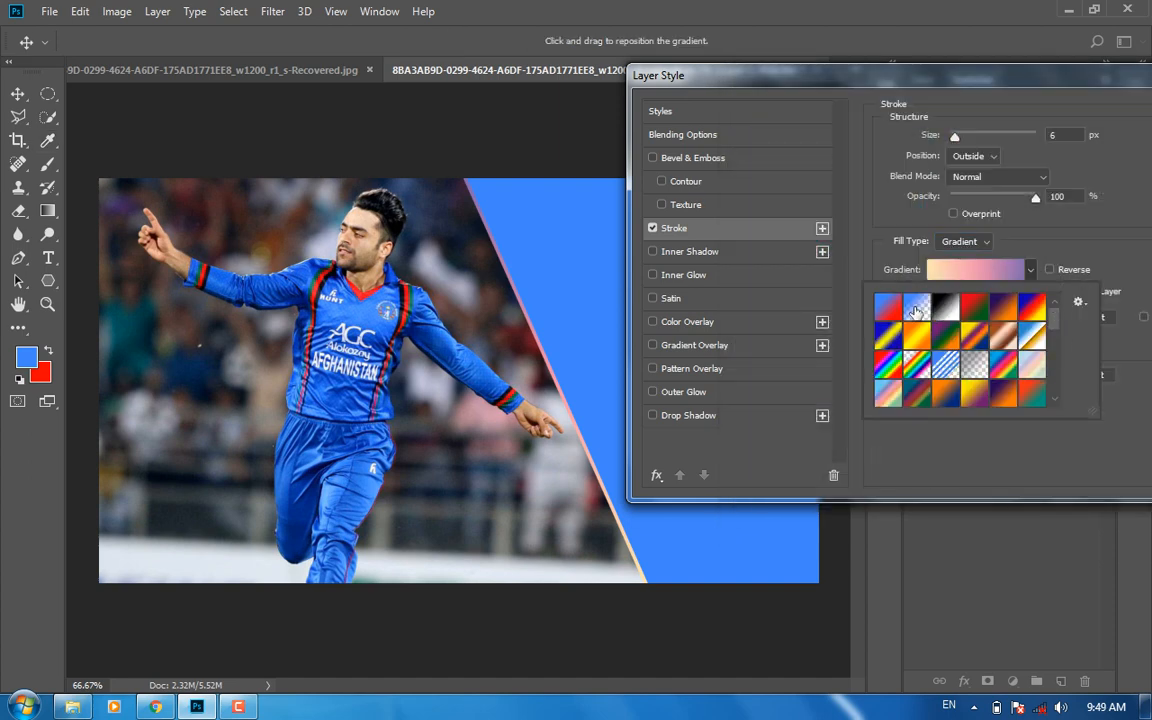
left_click(884, 306)
left_click(935, 268)
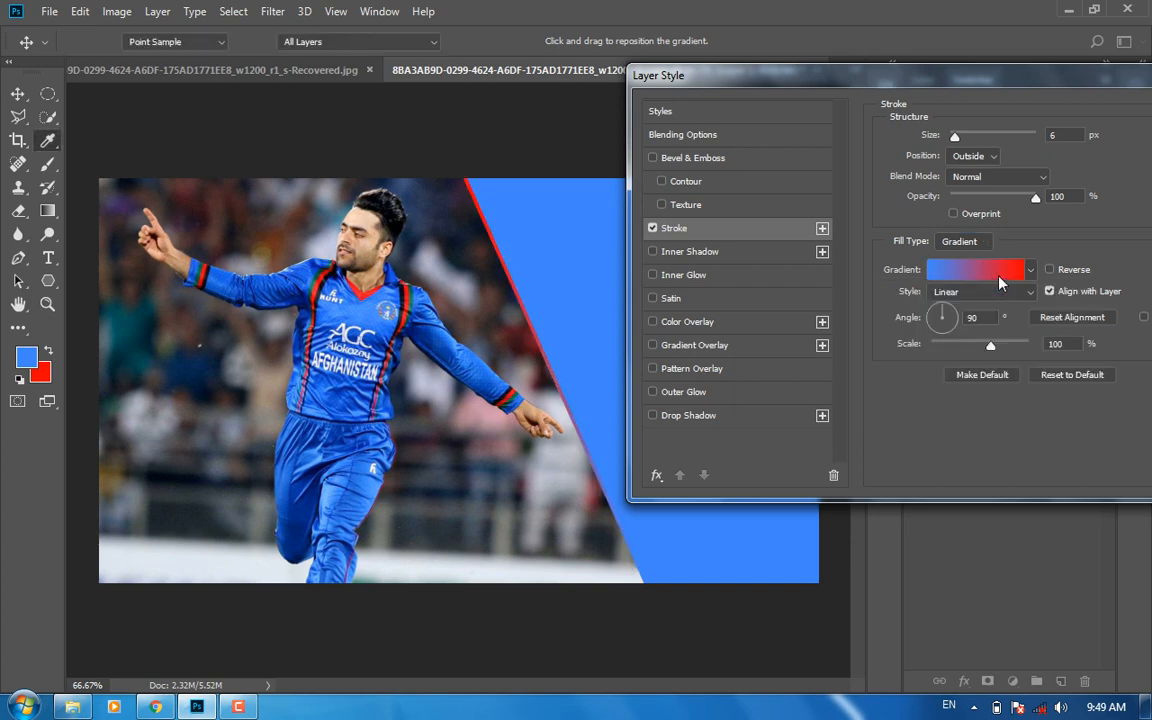
left_click(935, 268)
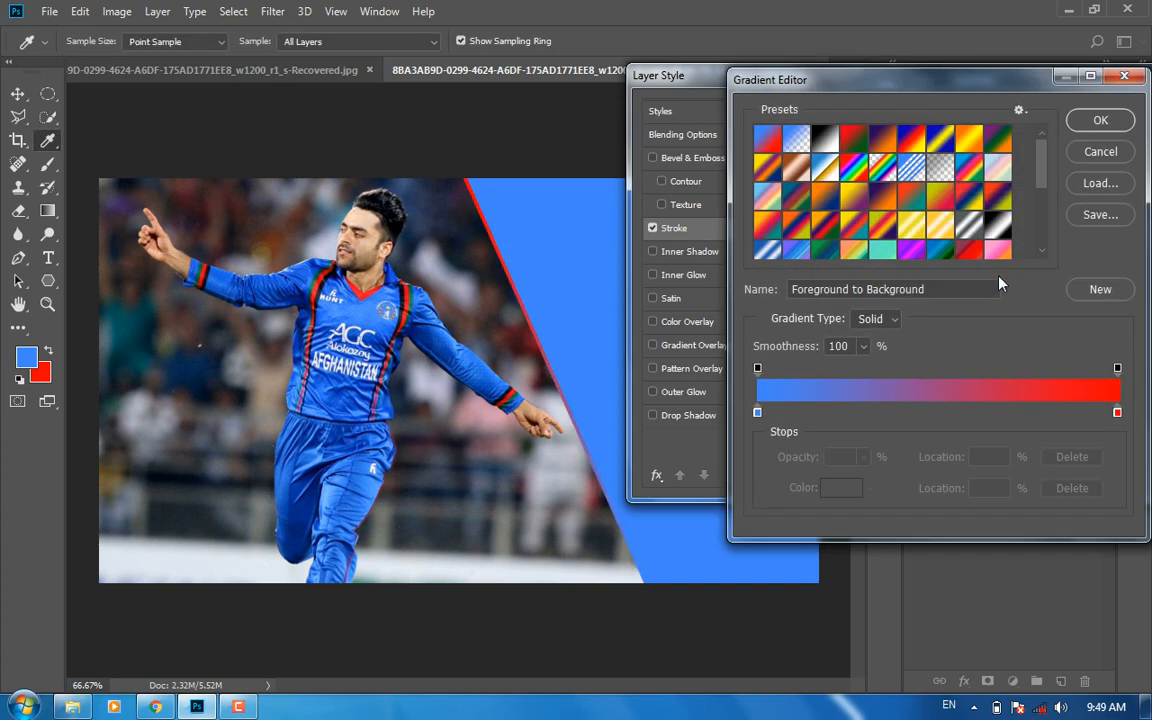
double_click(1117, 413)
left_click_drag(923, 564, 918, 574)
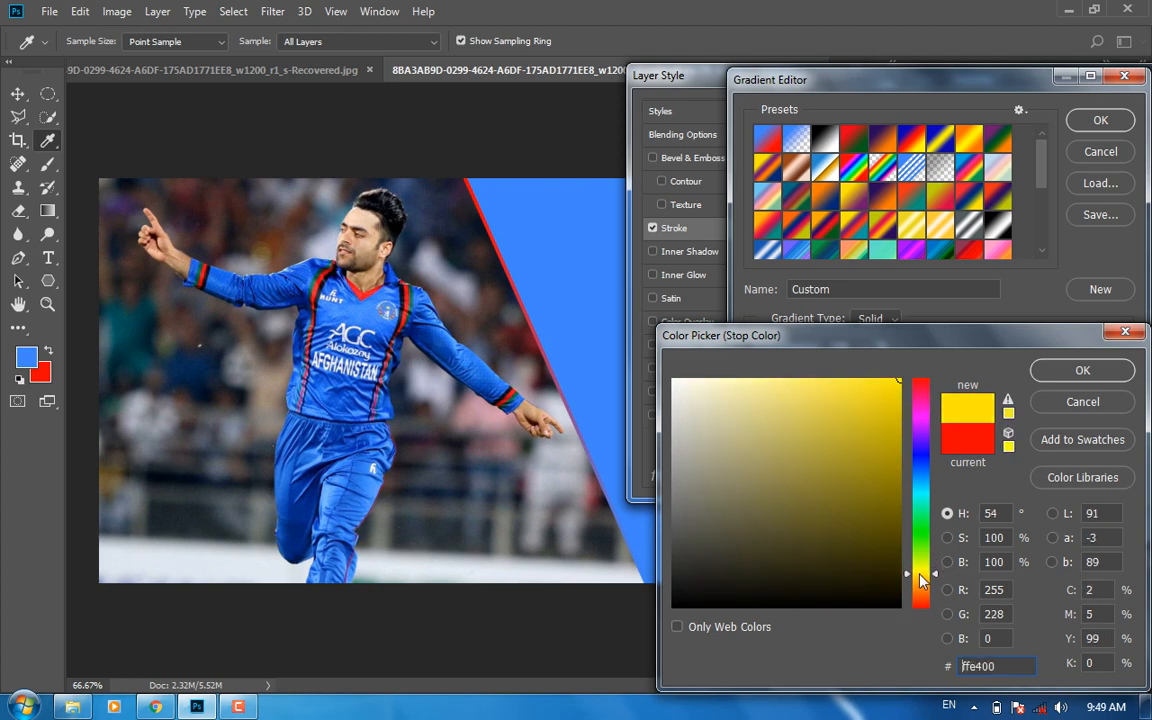
left_click_drag(859, 411, 887, 383)
left_click(1044, 372)
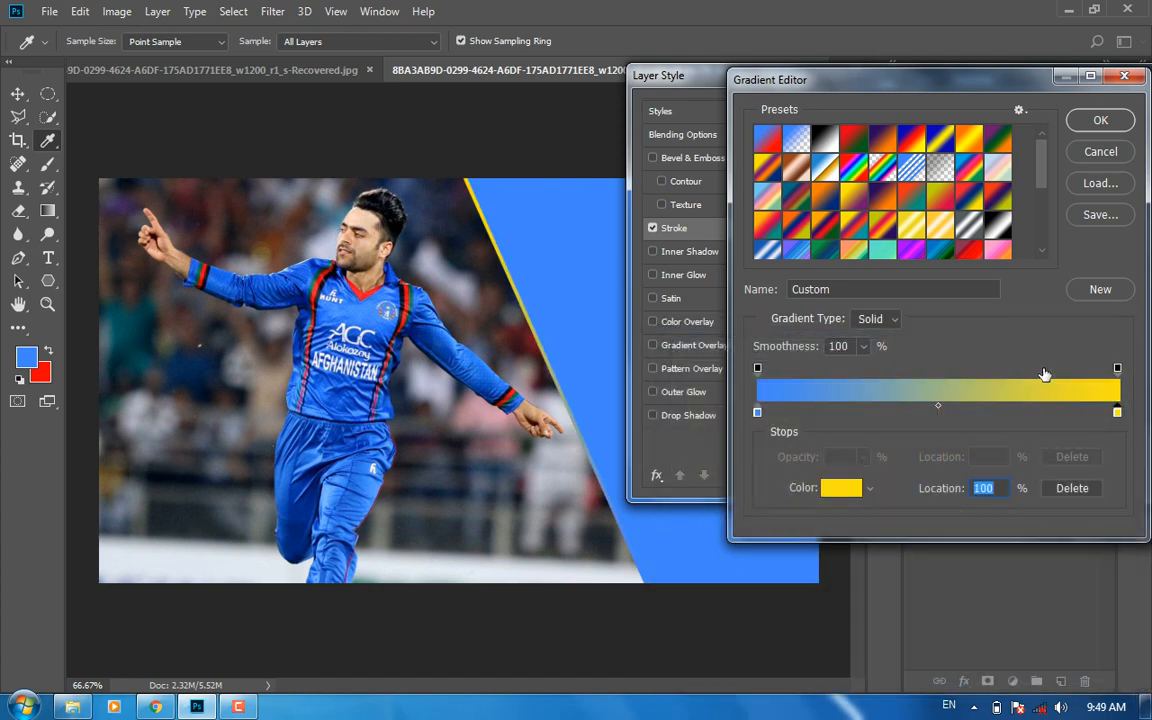
Recolor the gradient's blue start stop bright green, add another green stop at 39%, and accept the gradient
double_click(757, 412)
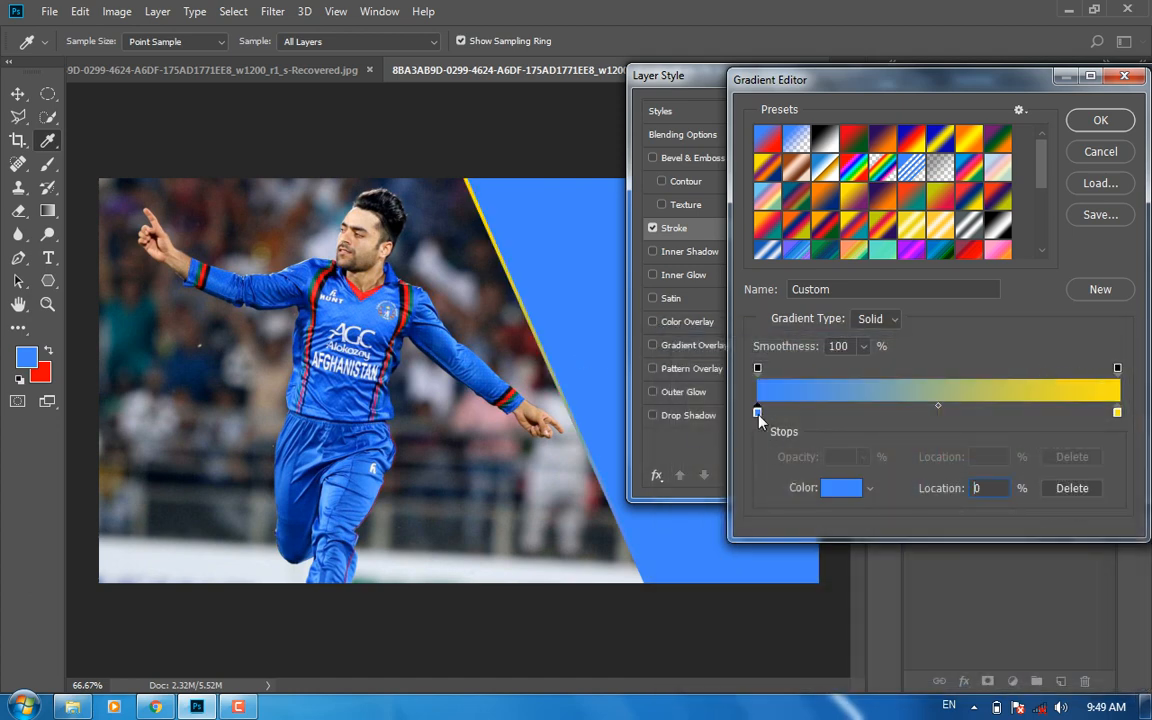
left_click(913, 530)
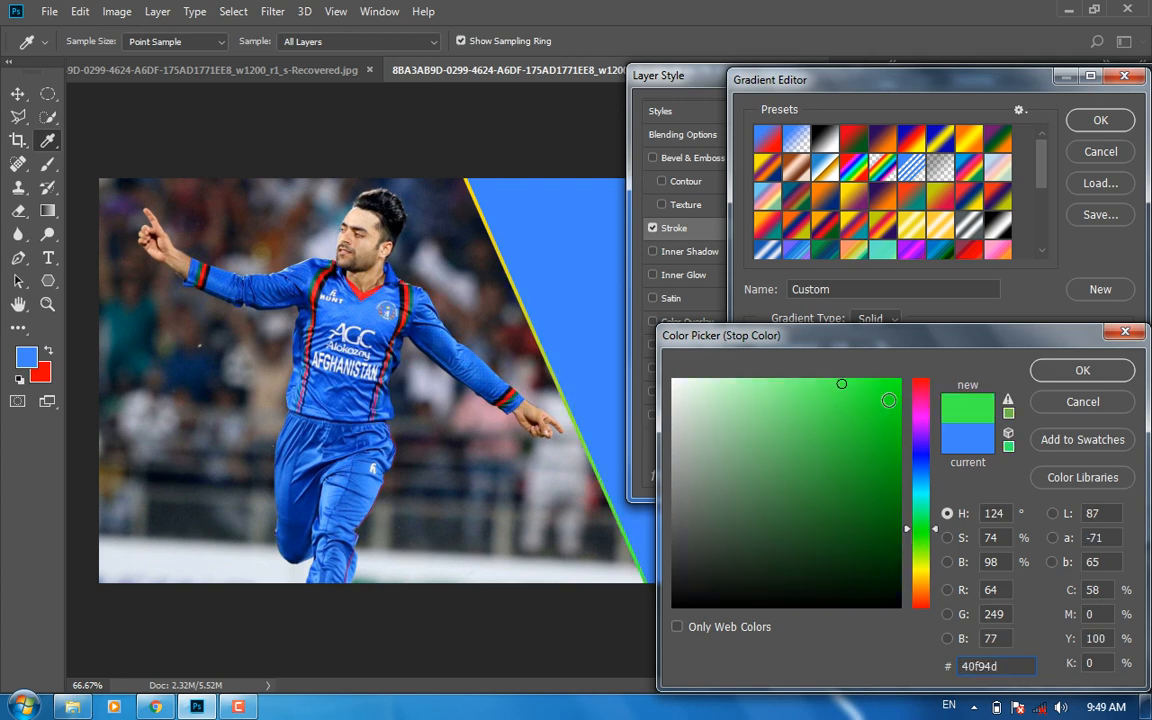
left_click(898, 380)
left_click(1066, 376)
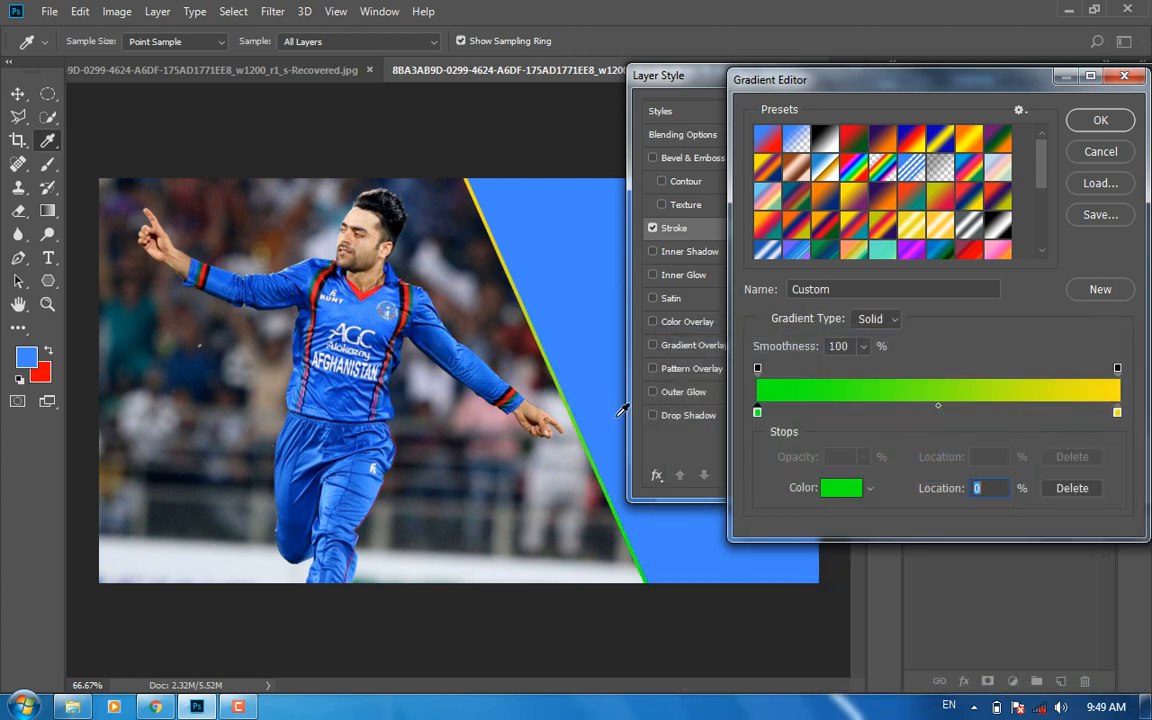
mouse_move(937, 412)
left_mouse_down()
mouse_move(1028, 412)
mouse_move(868, 412)
mouse_move(832, 433)
mouse_move(865, 412)
left_mouse_up()
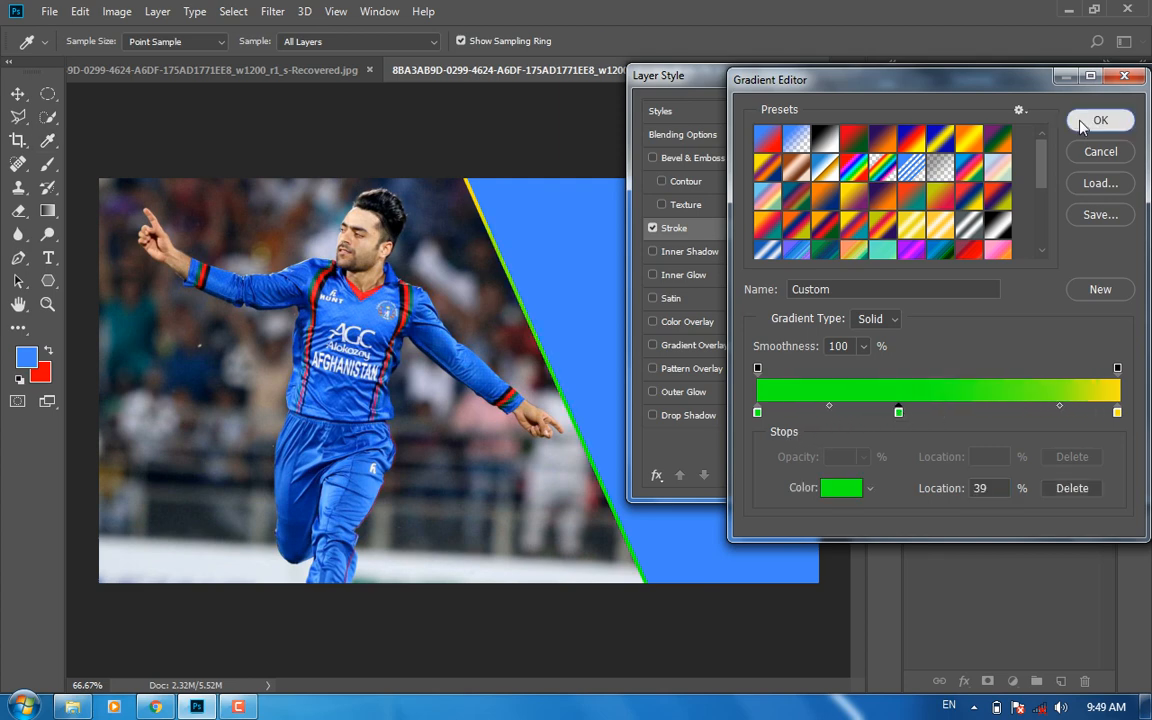
left_click(1100, 120)
Change the stroke's fill type to Pattern, trying a diagonal stripe and an irregular black-and-white line pattern
left_click(962, 242)
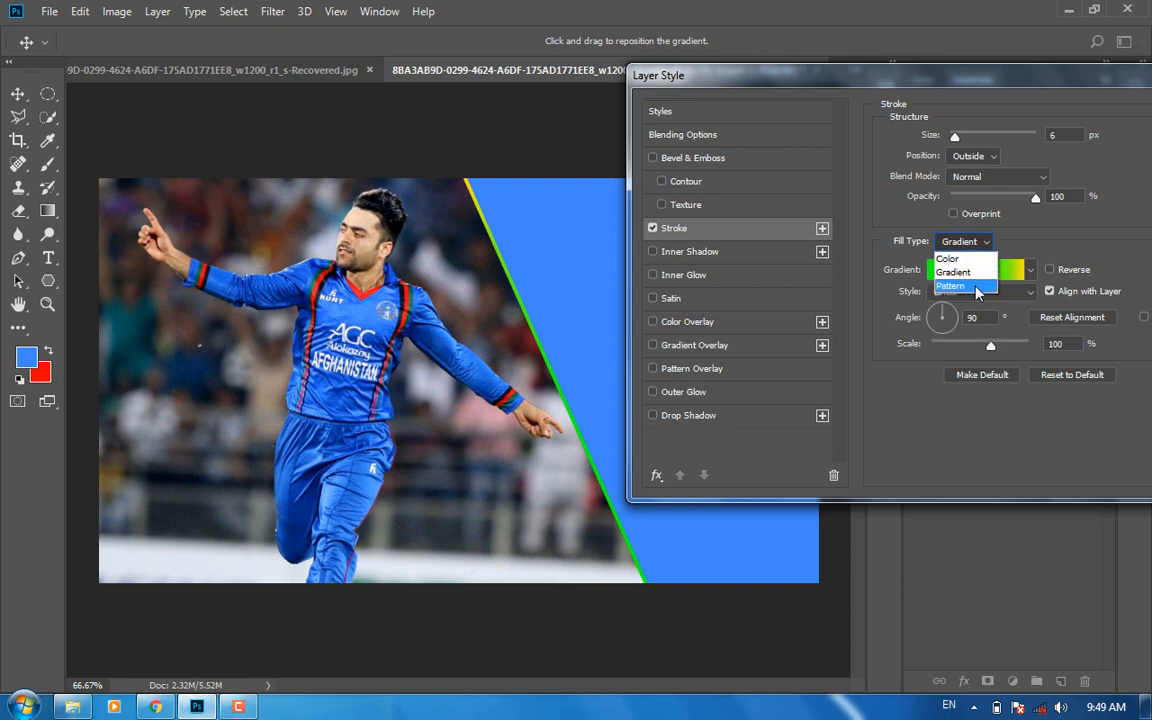
left_click(976, 287)
left_click(980, 290)
left_click(975, 343)
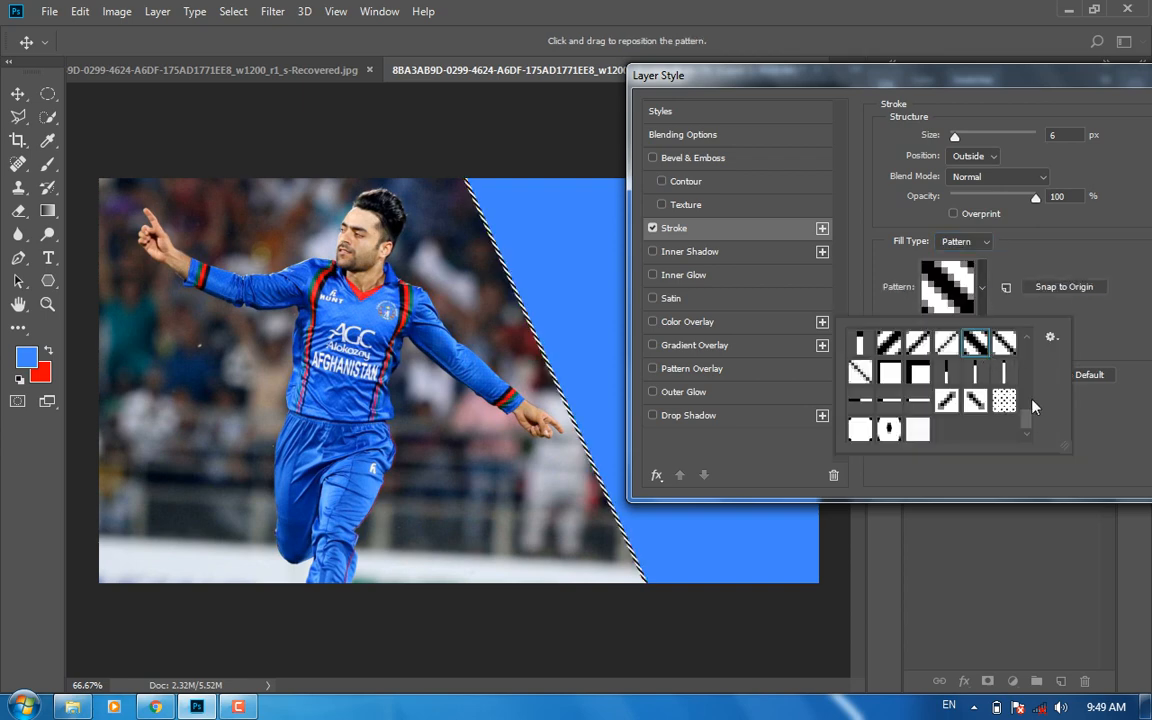
scroll(1021, 378, "up", 5)
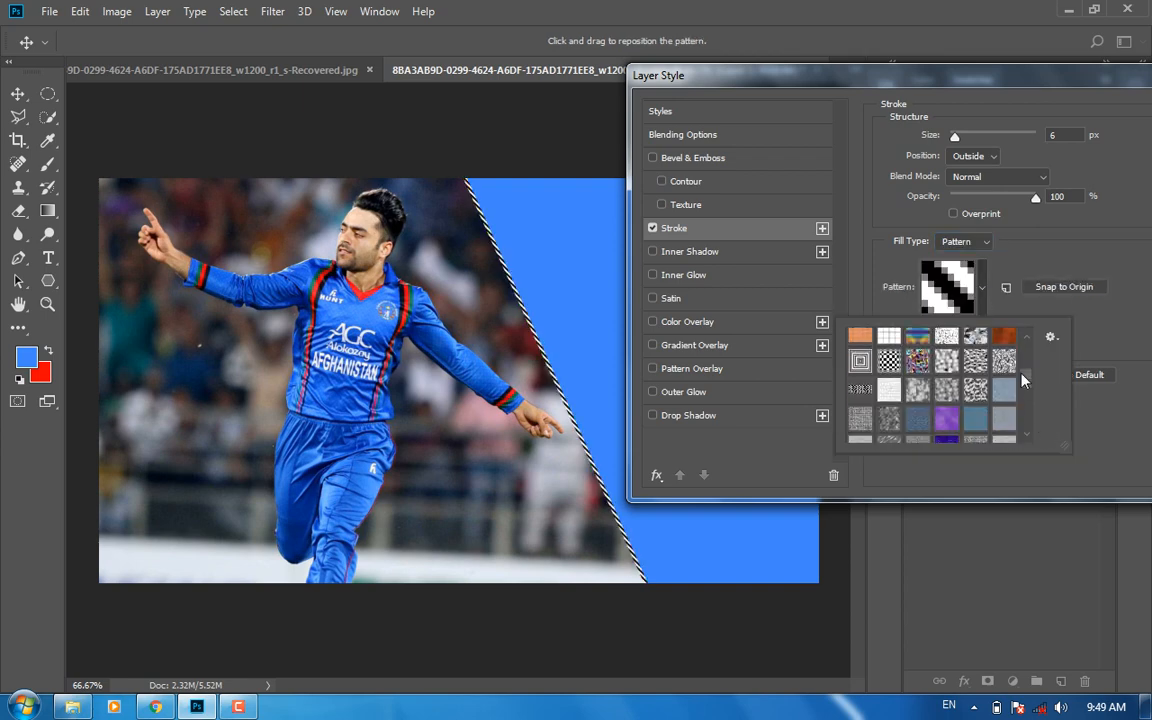
left_click(1003, 371)
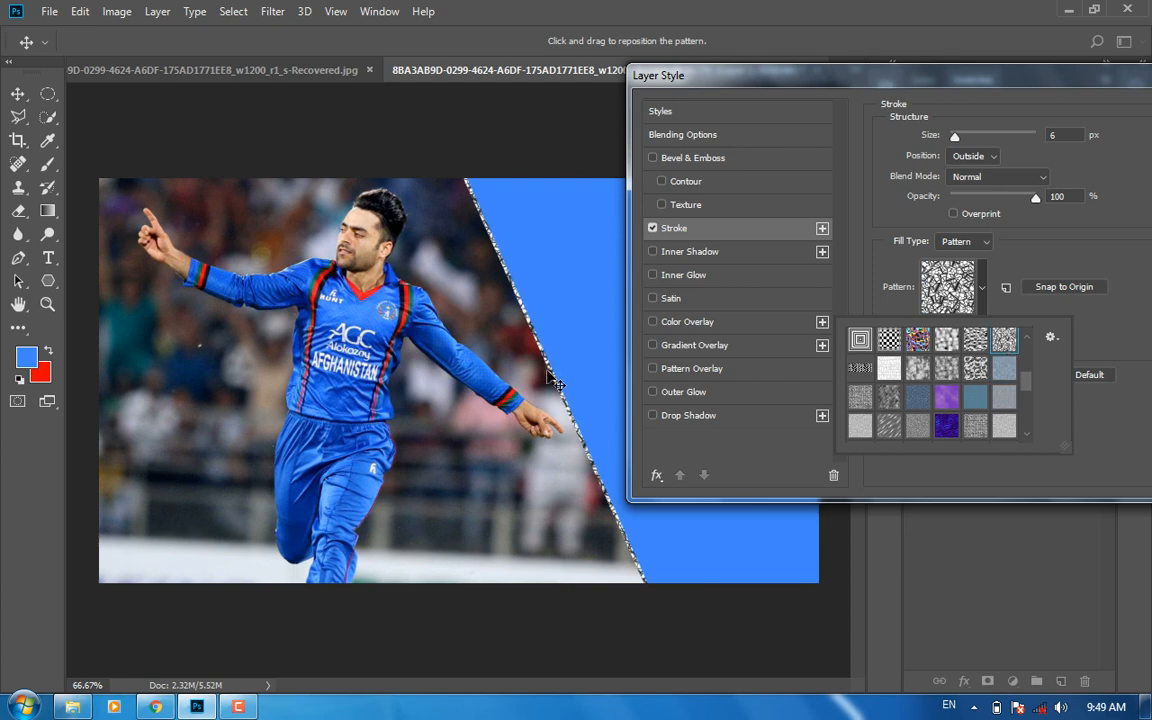
Look over the available pattern libraries, set the stroke's fill type back to Color, and reposition the layer style dialog
left_click(1050, 337)
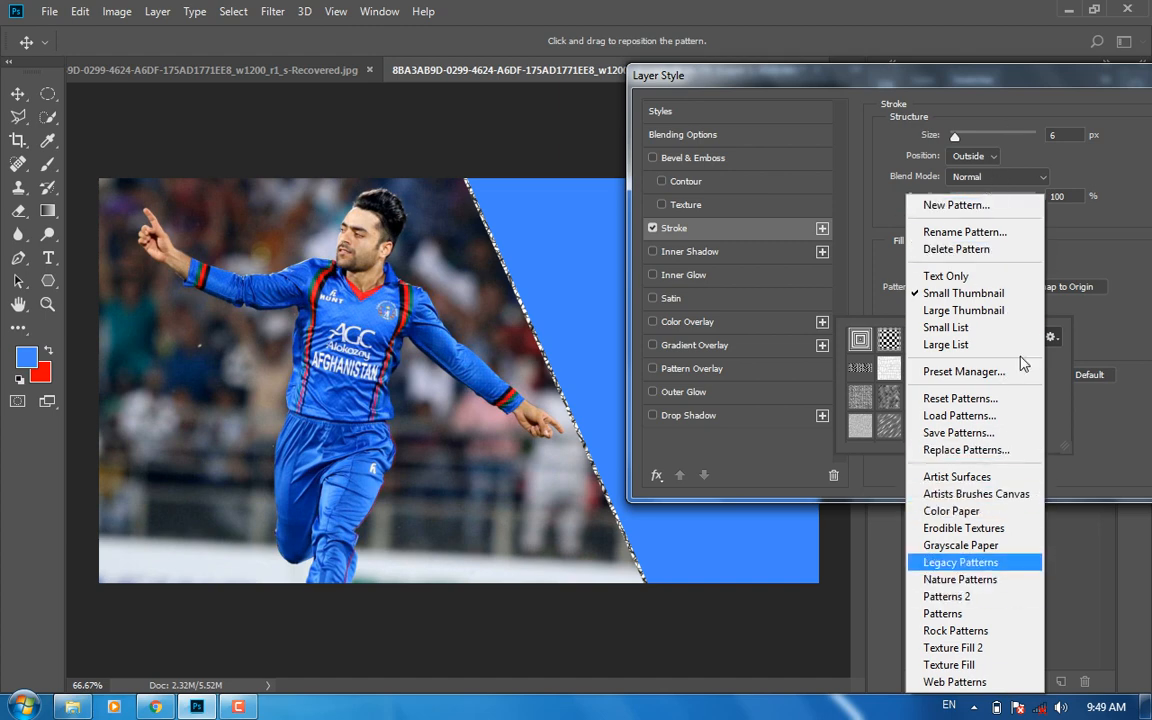
left_click(1000, 80)
left_click(981, 244)
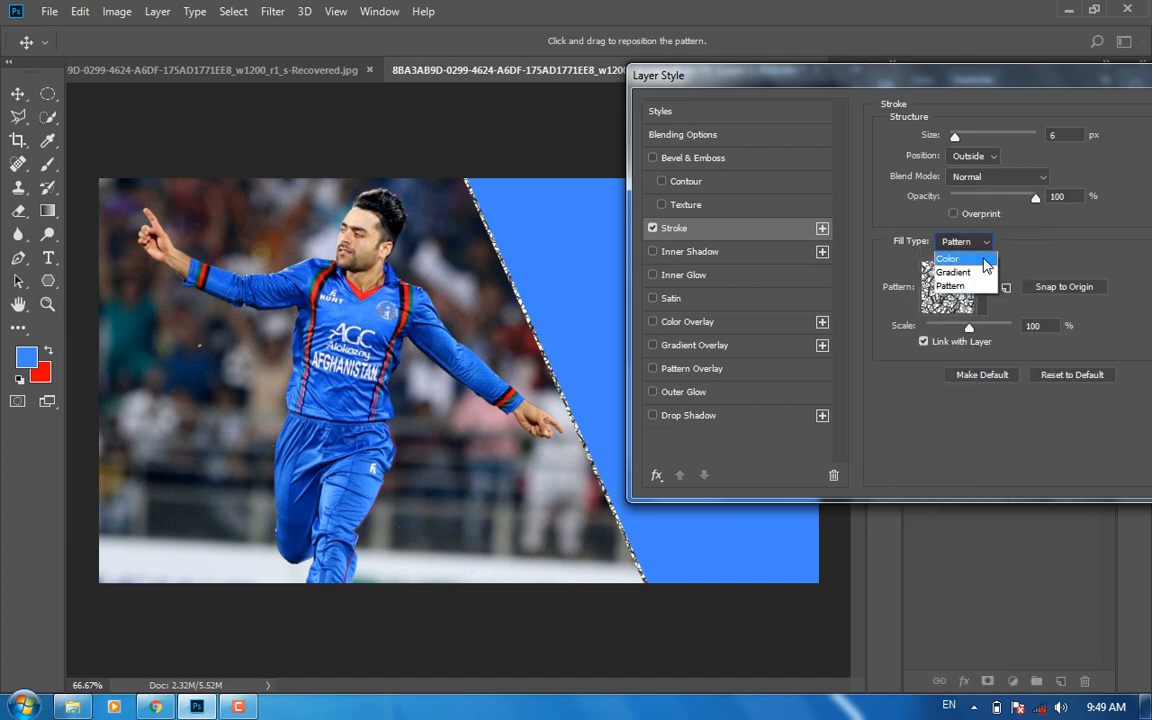
left_click(980, 250)
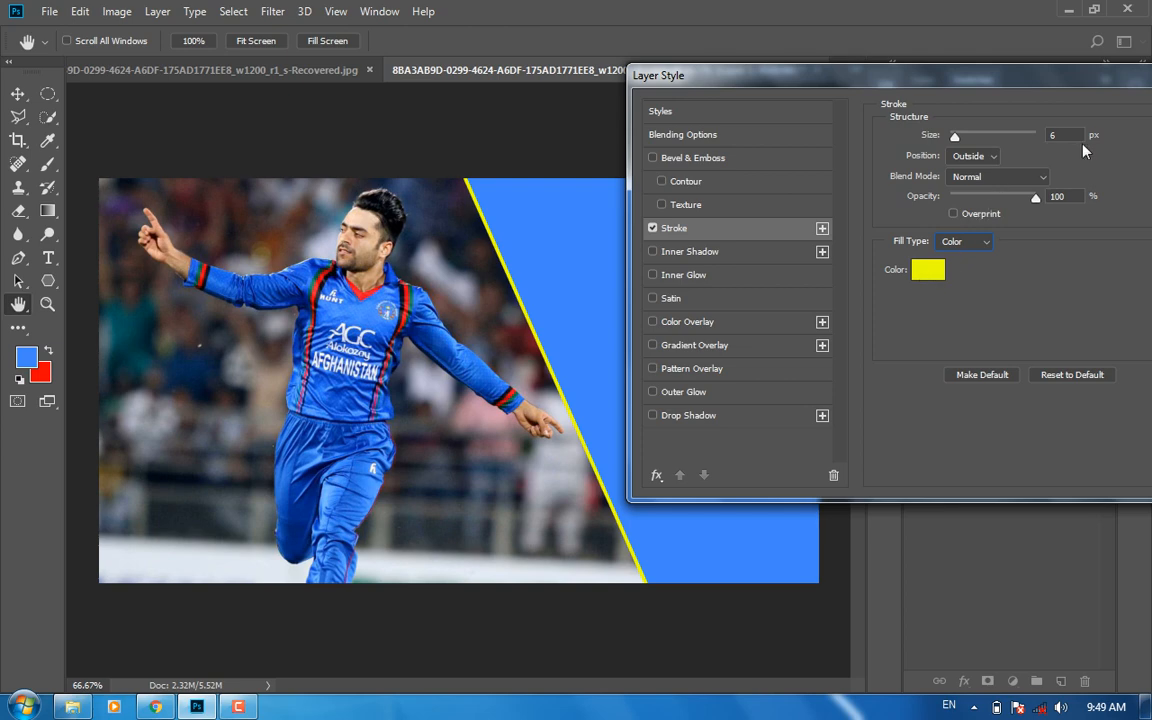
left_click_drag(1040, 78, 988, 110)
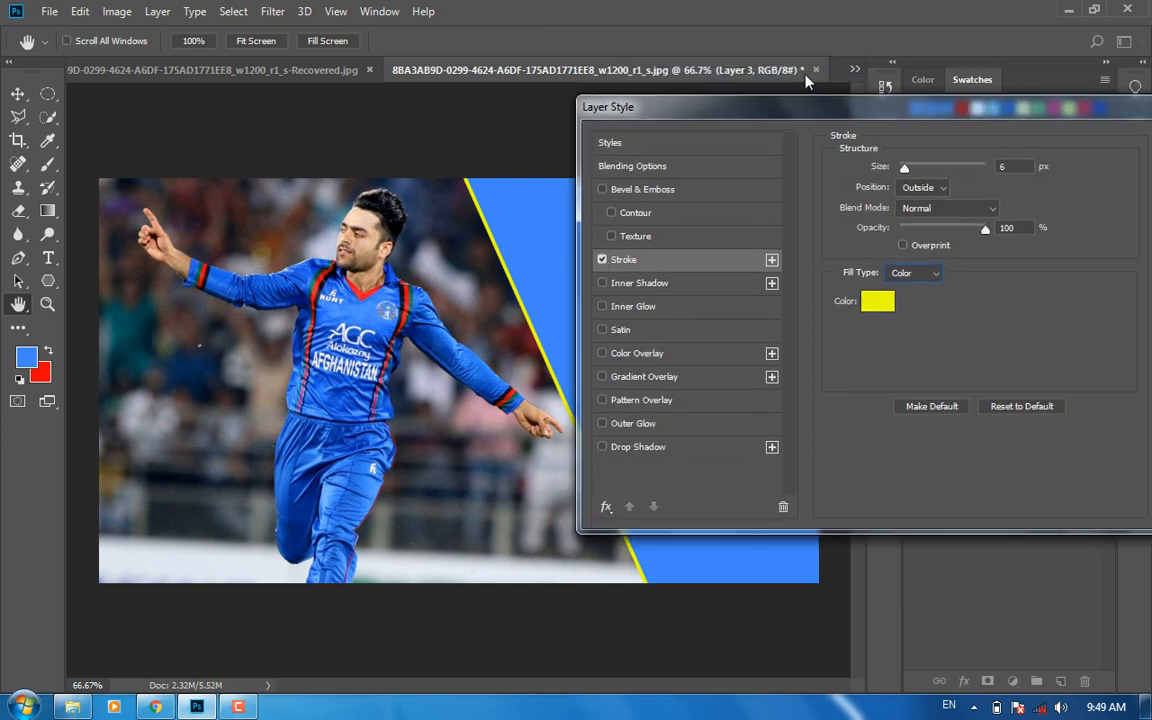
Accept the Color-filled stroke on Layer 3, then reopen its stroke settings and blending options to review them
left_click_drag(820, 90, 388, 161)
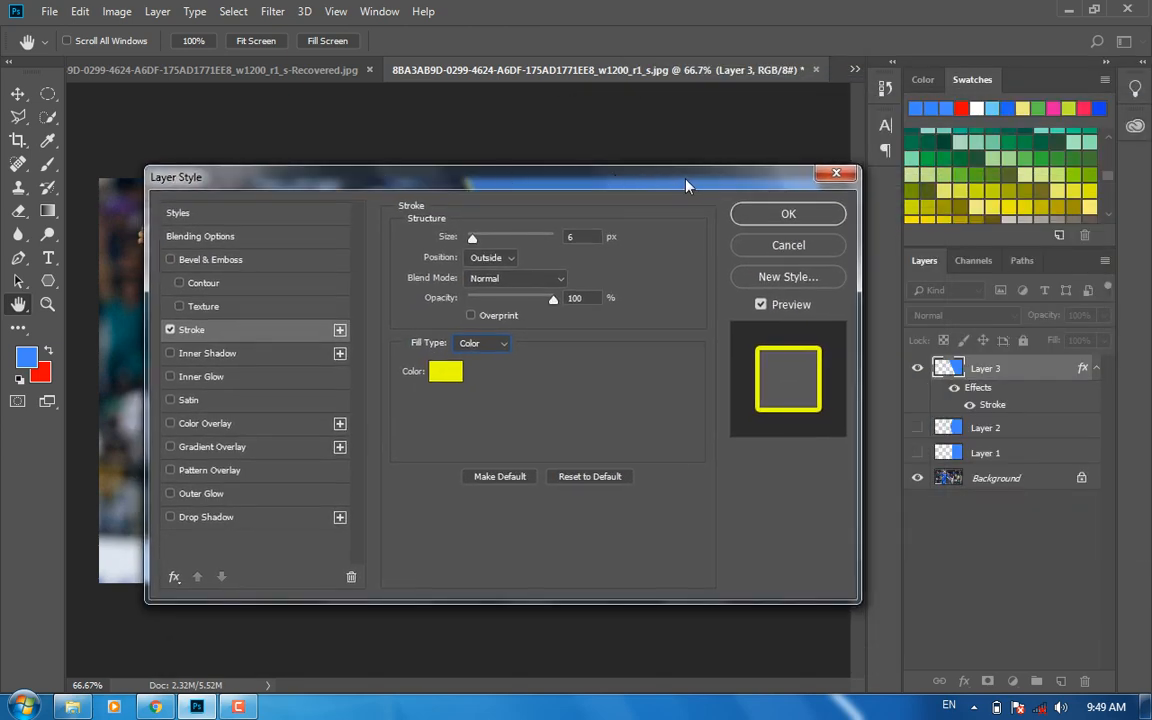
left_click(766, 218)
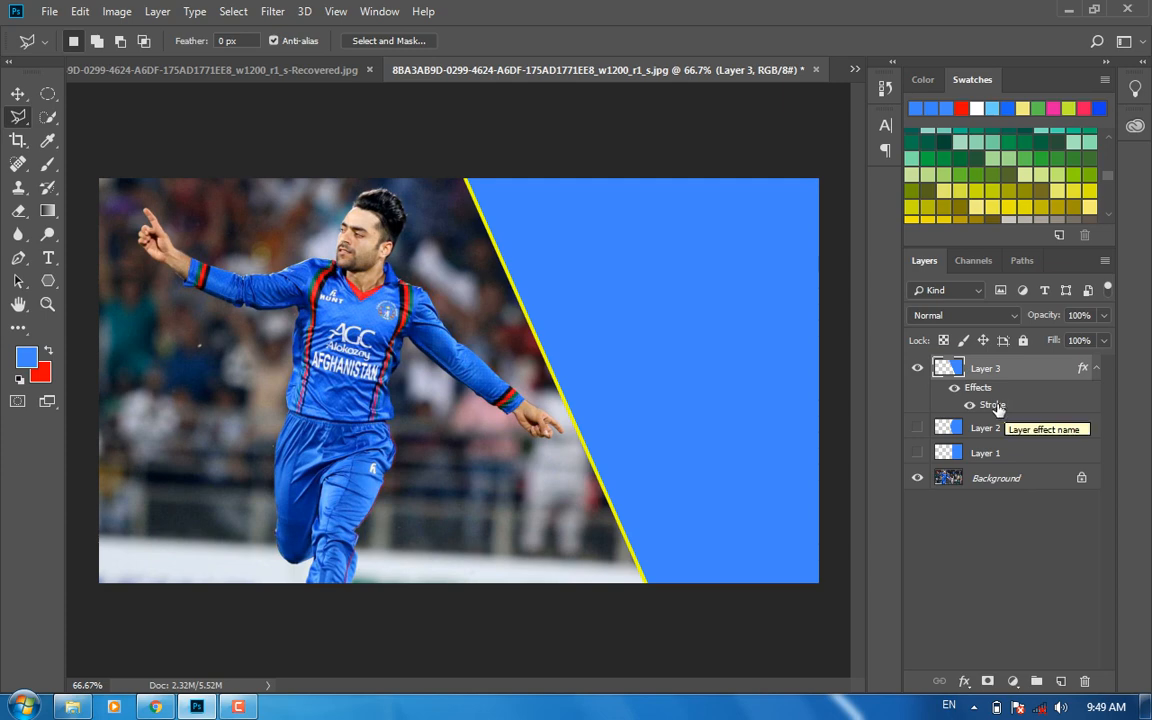
double_click(993, 405)
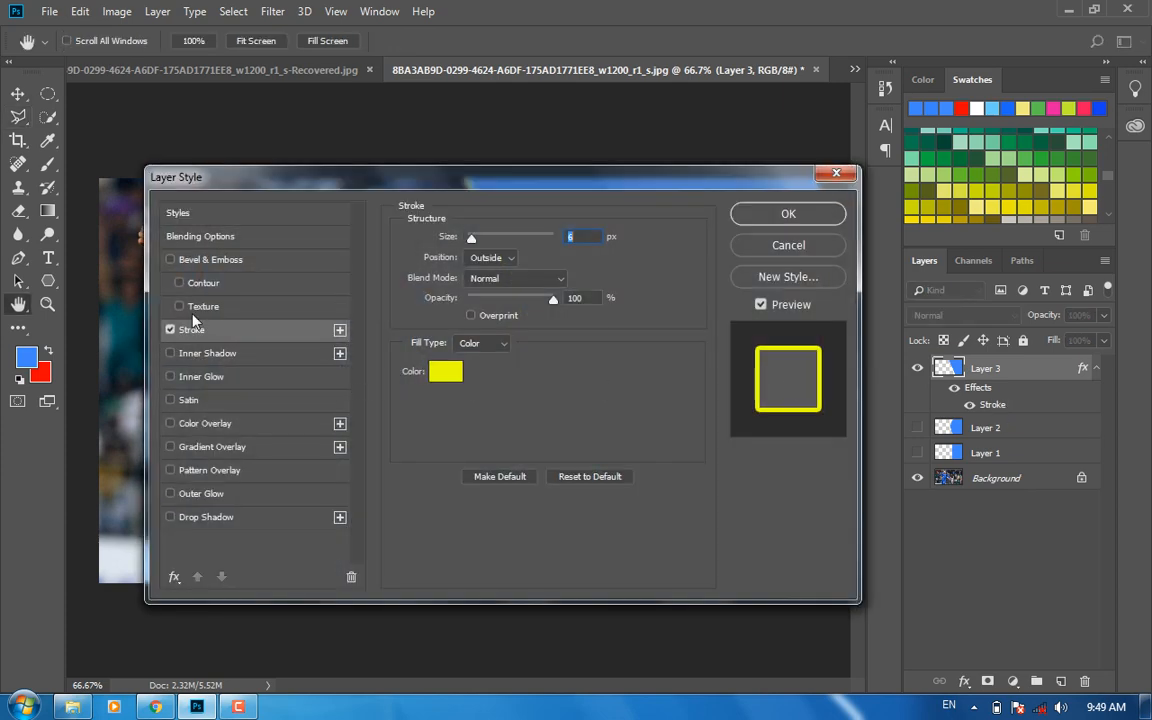
left_click(822, 252)
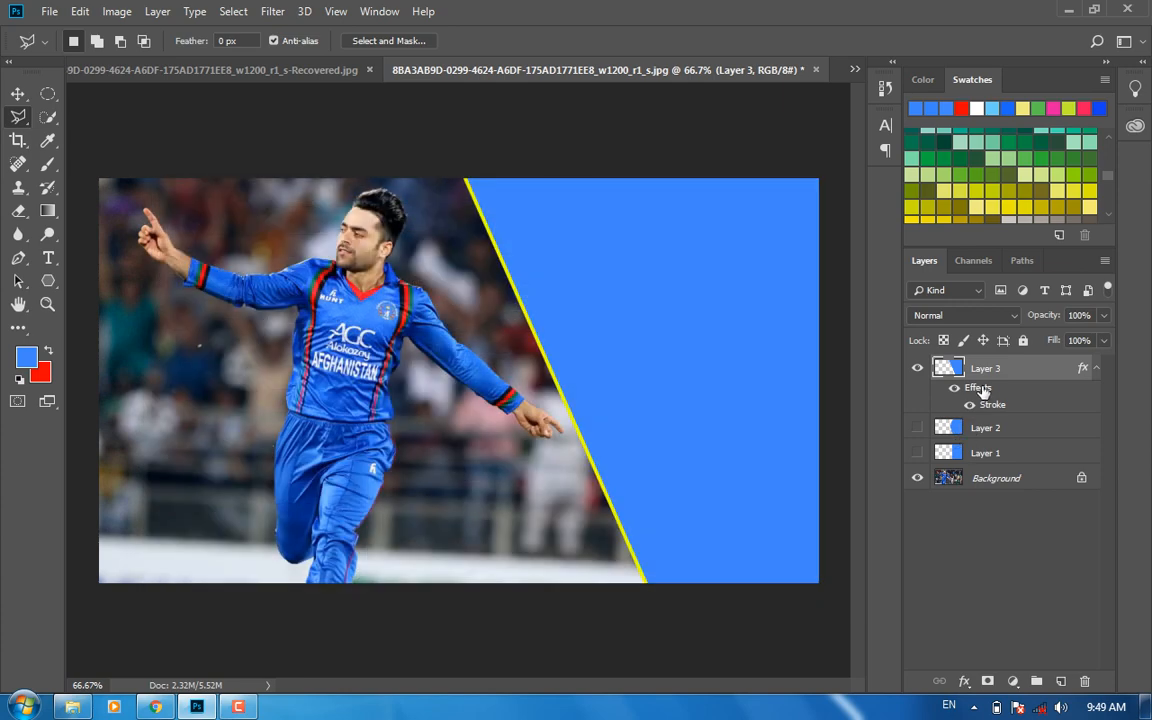
double_click(982, 390)
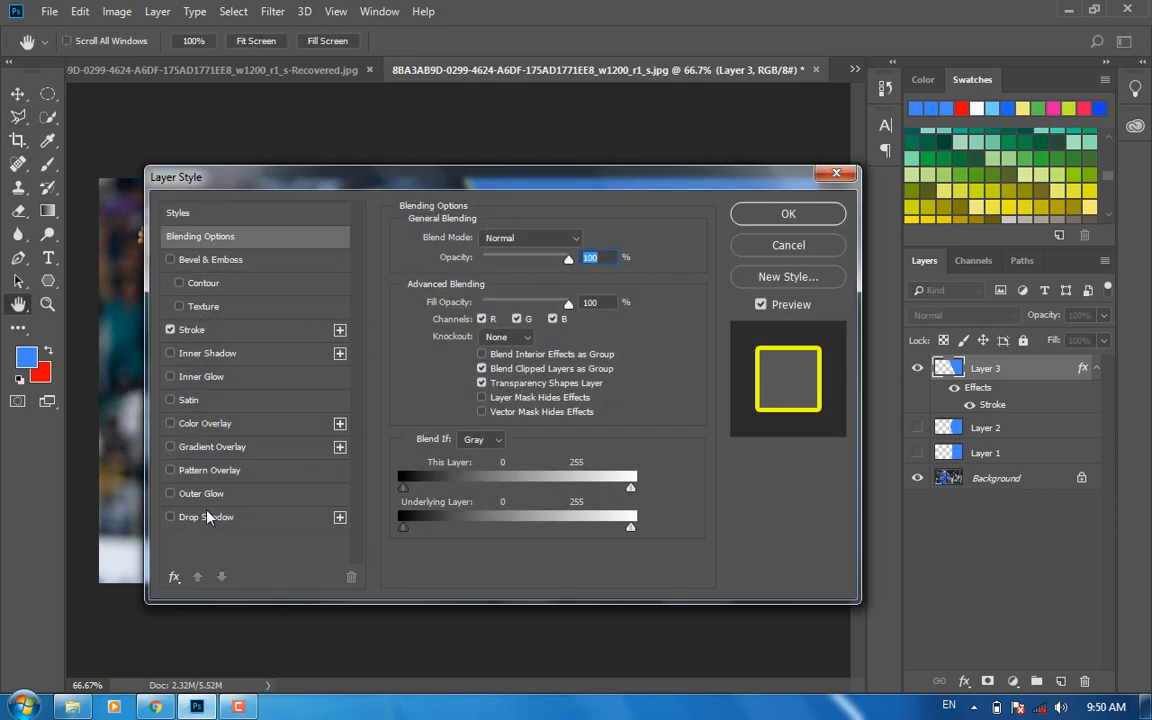
left_click(789, 219)
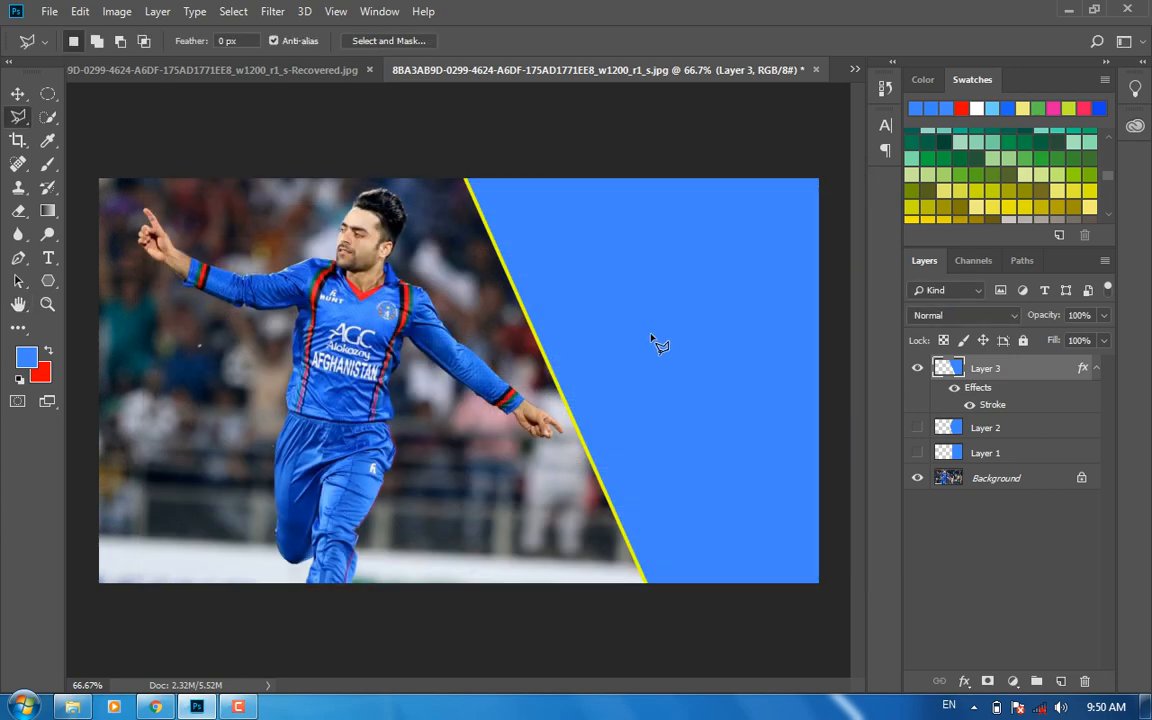
Lower Layer 3's opacity to 89% so the photo shows faintly through the blue panel
left_click(1102, 315)
left_click(1084, 337)
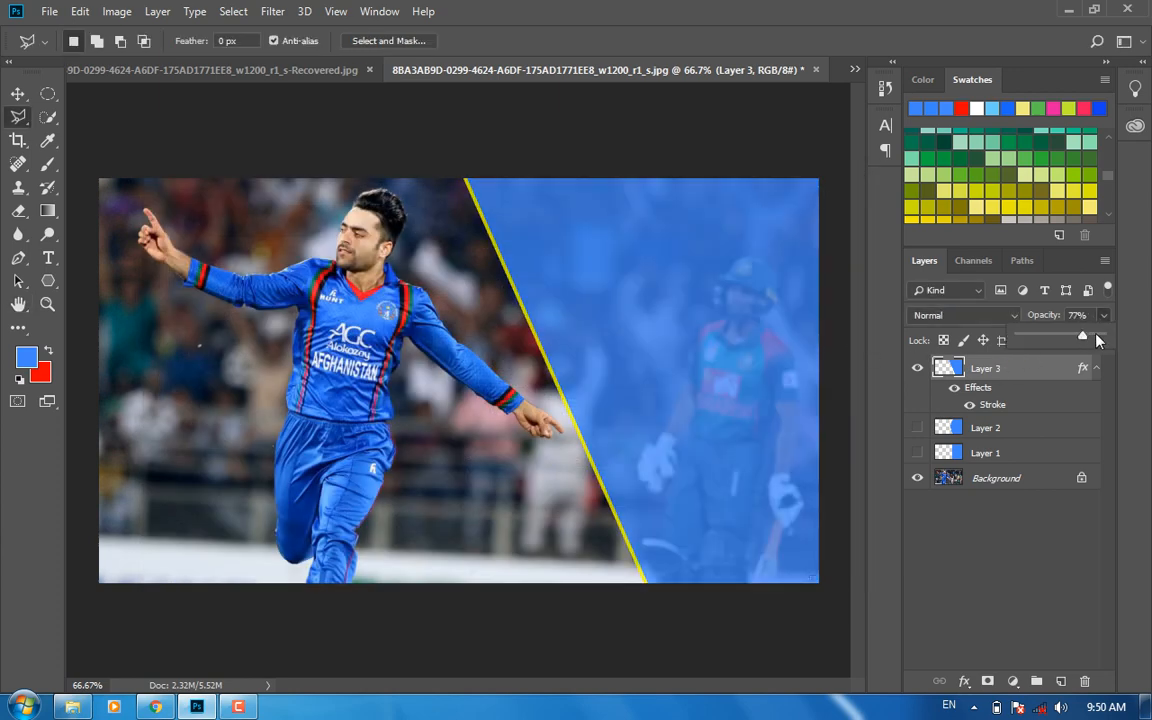
left_click(1096, 336)
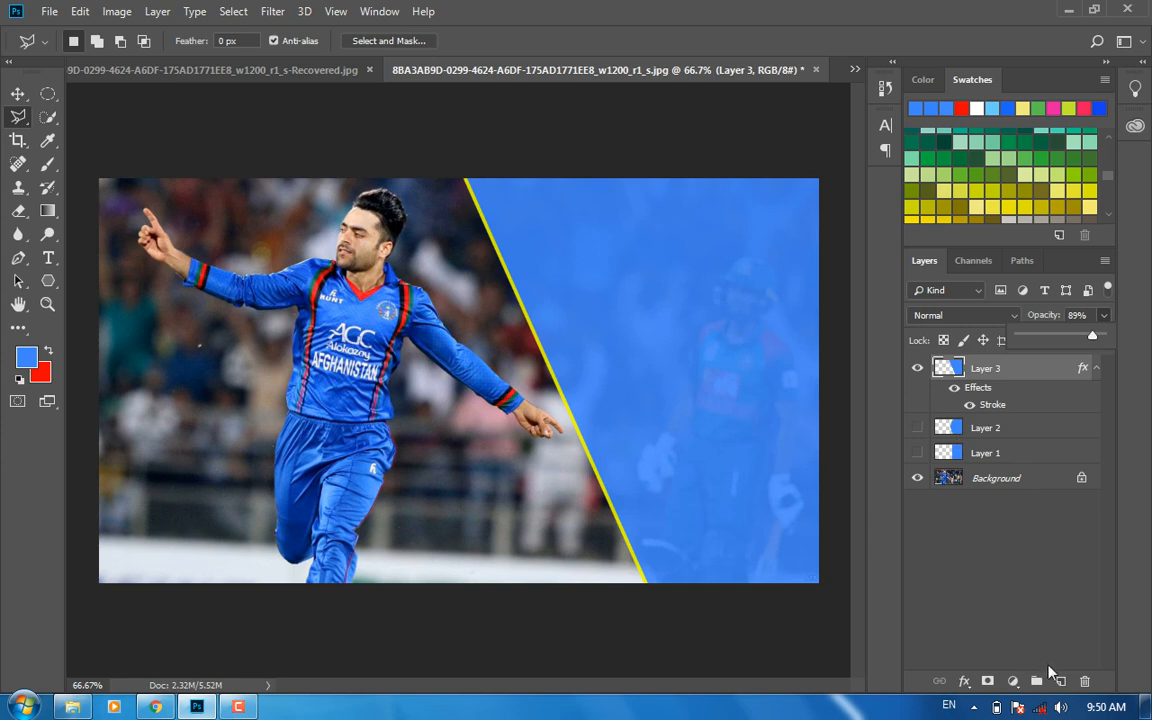
Load Layer 3's shape as a selection, fill it with white (ffffff) on a new layer, and deselect
left_click(944, 370, "ctrl")
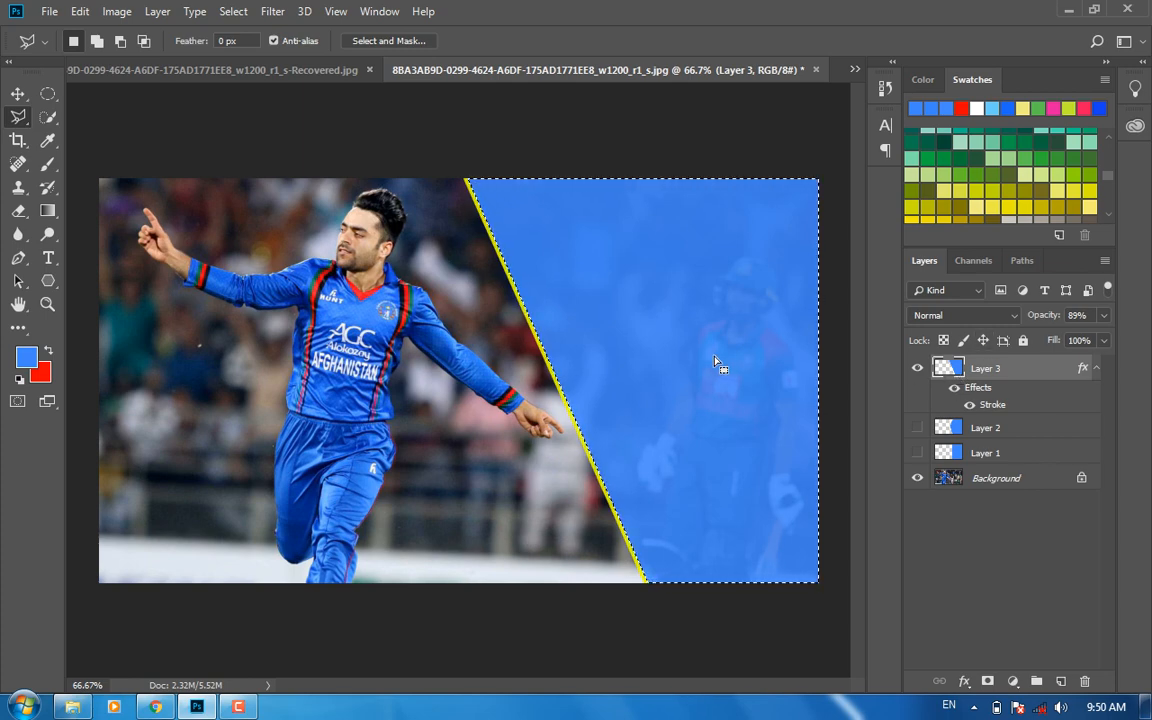
left_click(1060, 681)
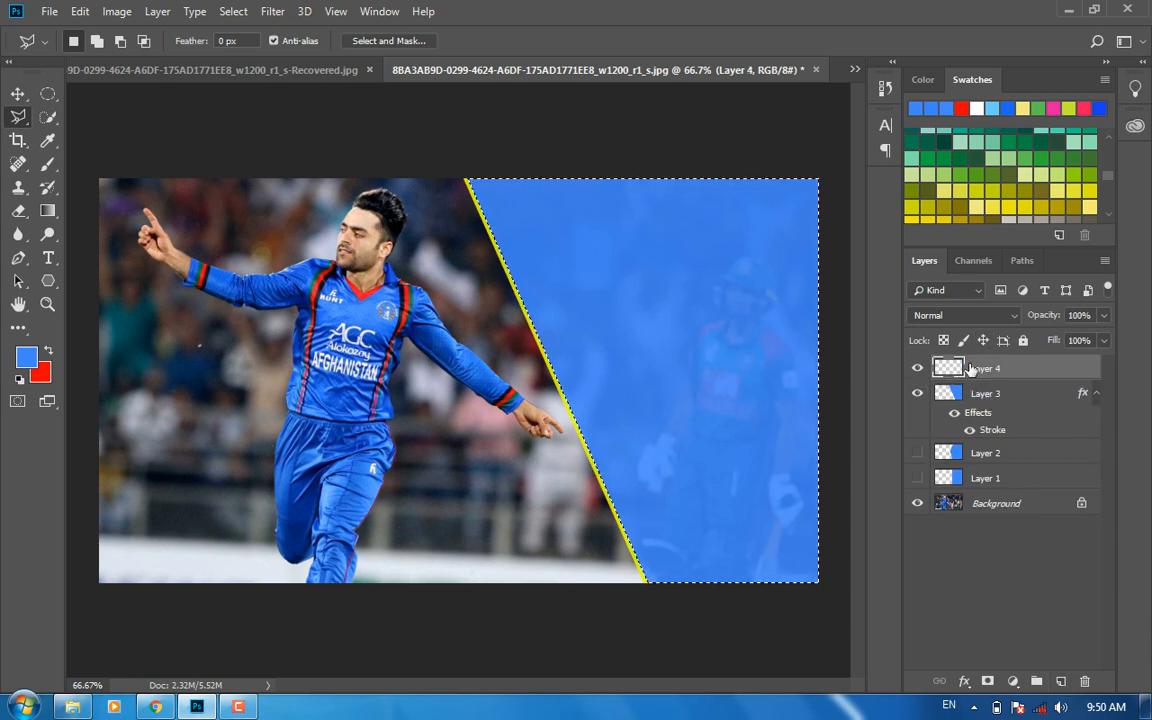
left_click(25, 358)
type("ffffff")
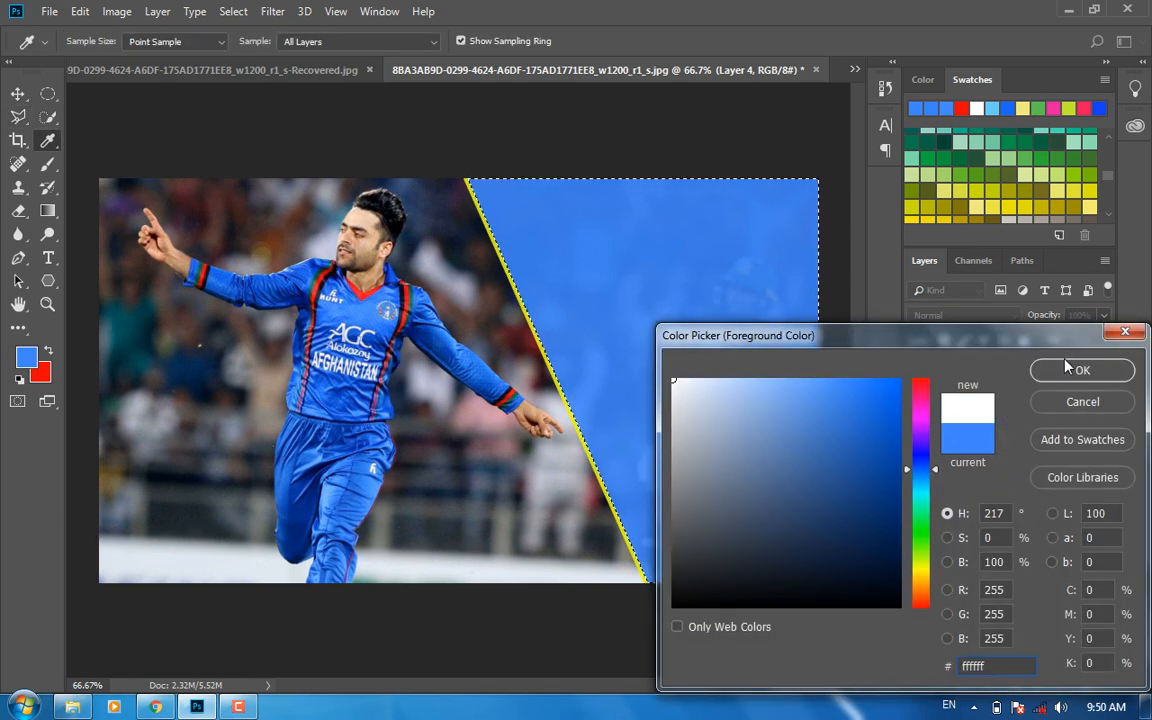
left_click(1068, 368)
key("alt+BackSpace")
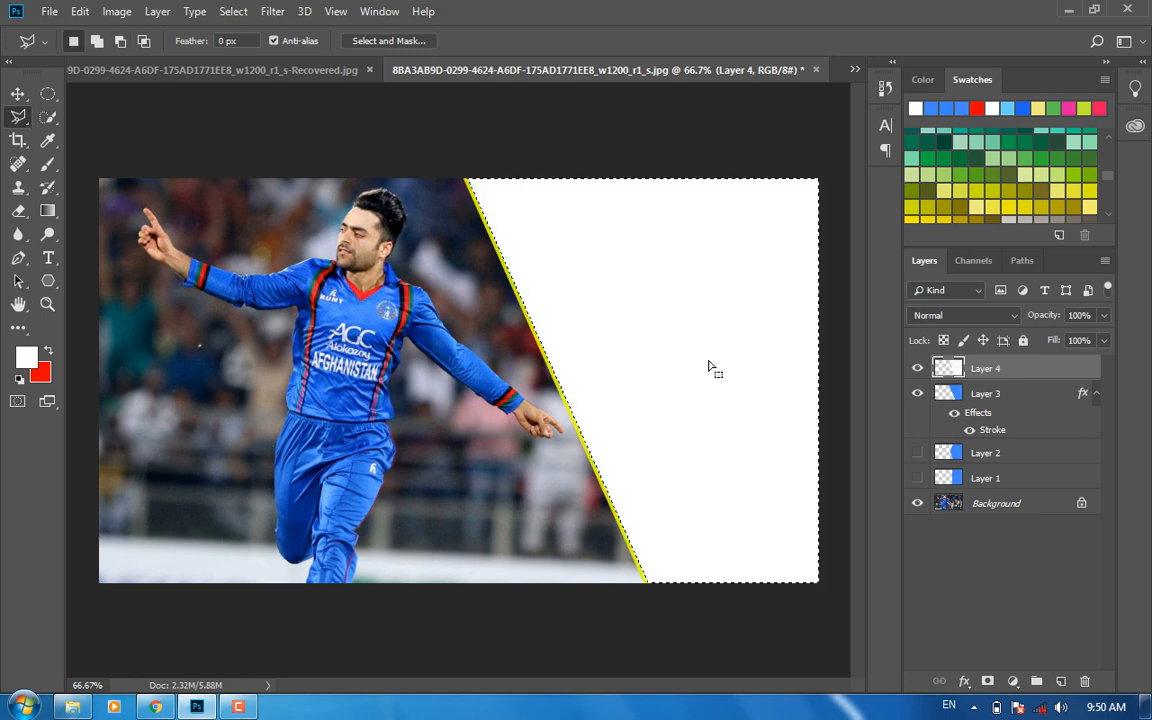
key("ctrl+d")
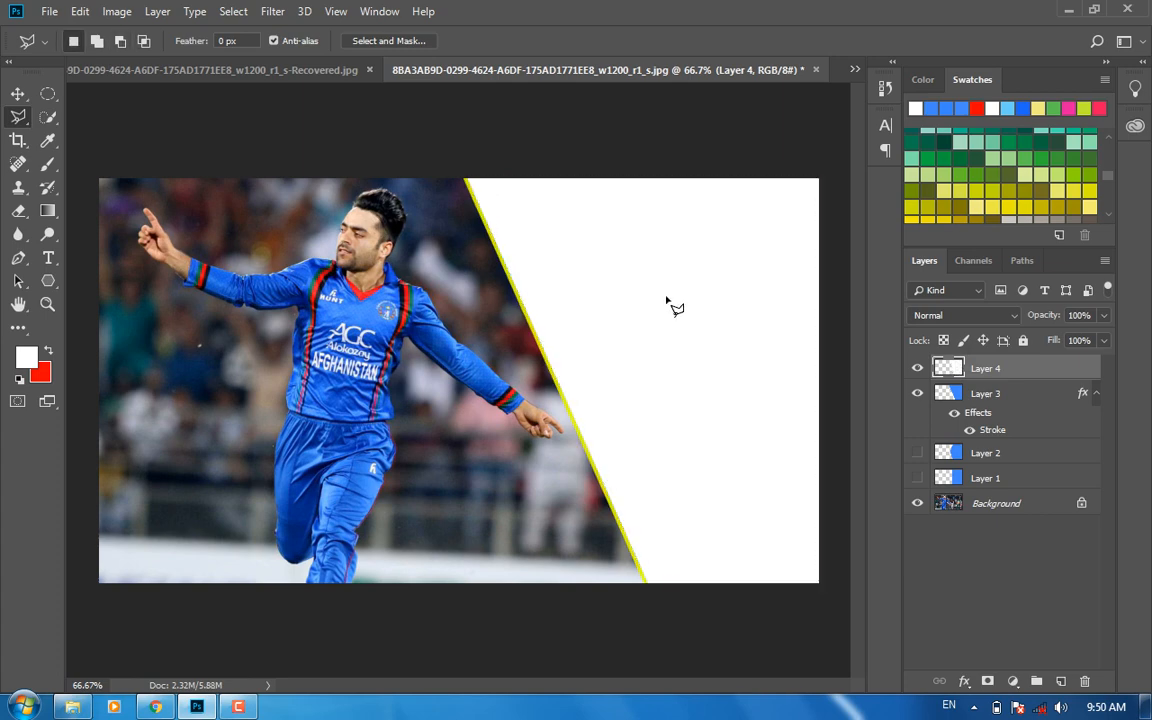
Add a layer mask to Layer 4 and apply a vertical white-to-black gradient, leaving white only along the panel's upper edge
left_click(988, 682)
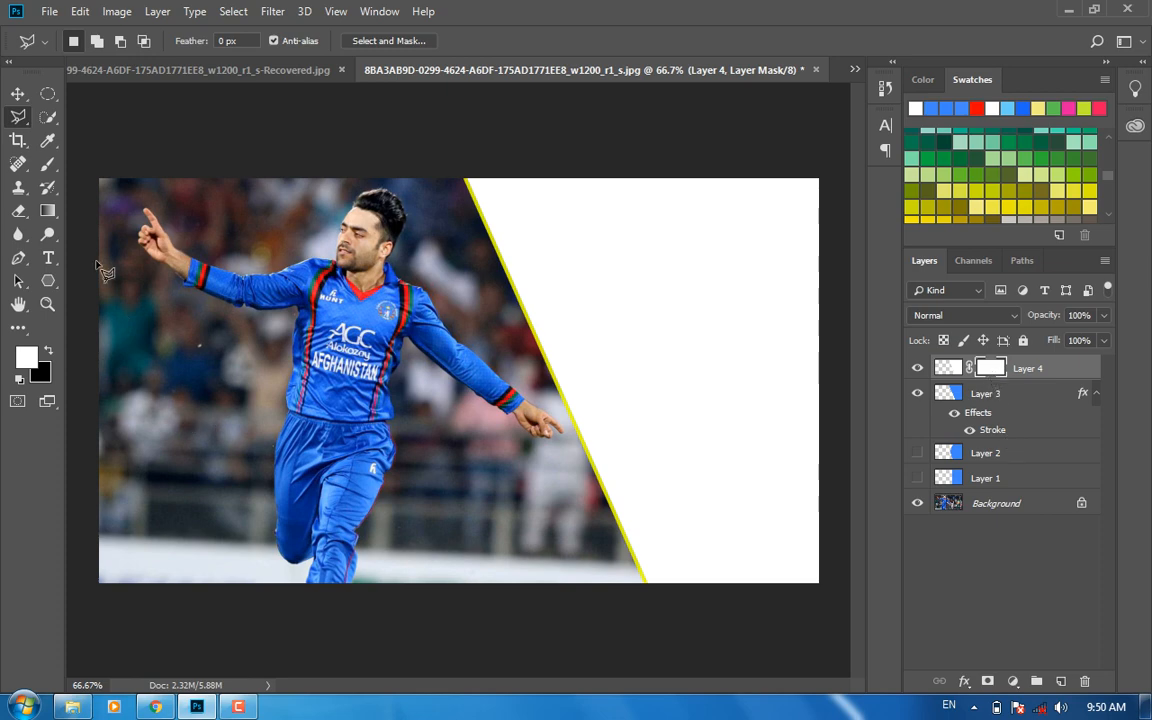
left_click(47, 208)
left_click_drag(670, 213, 746, 426)
left_click_drag(695, 134, 704, 252)
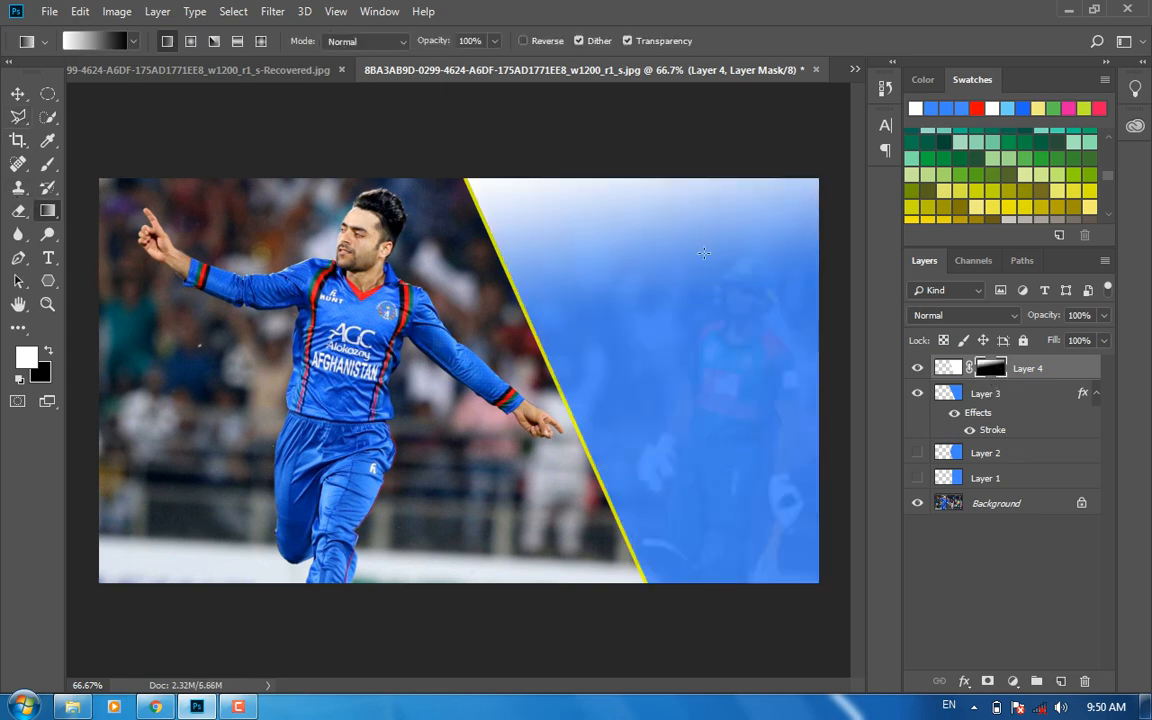
left_click_drag(669, 143, 670, 270)
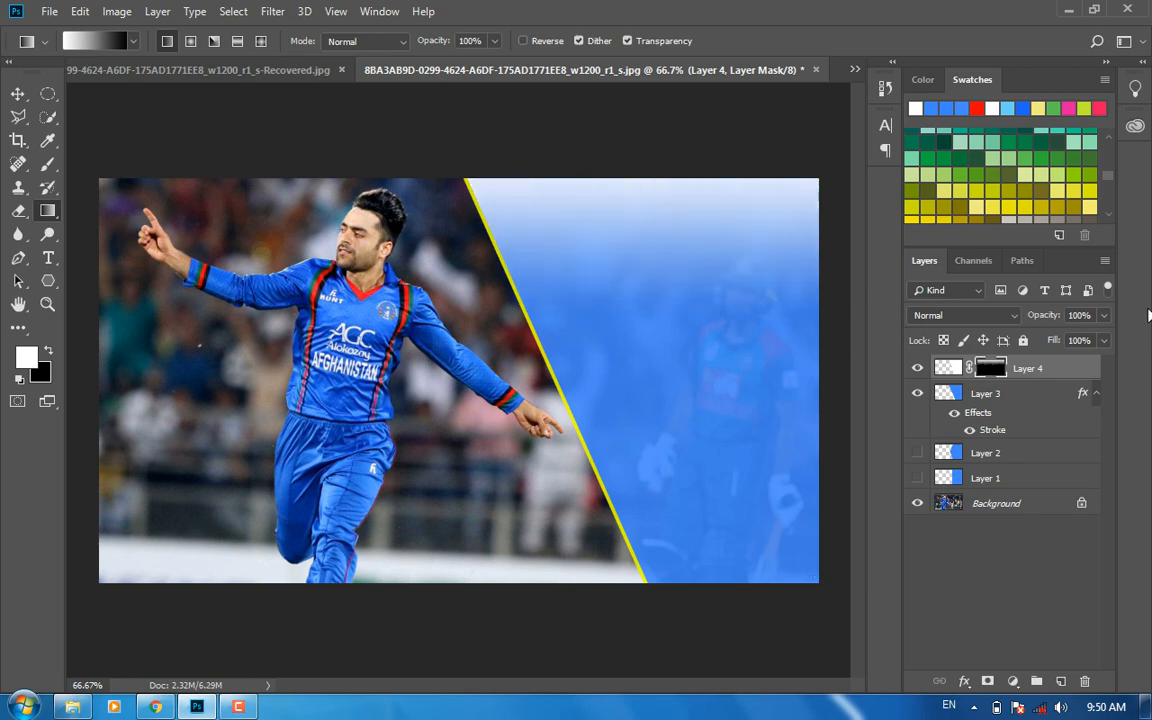
Lower Layer 4's opacity to 73% and toggle its visibility to compare the effect
left_click(1104, 315)
left_click_drag(1104, 336, 1070, 340)
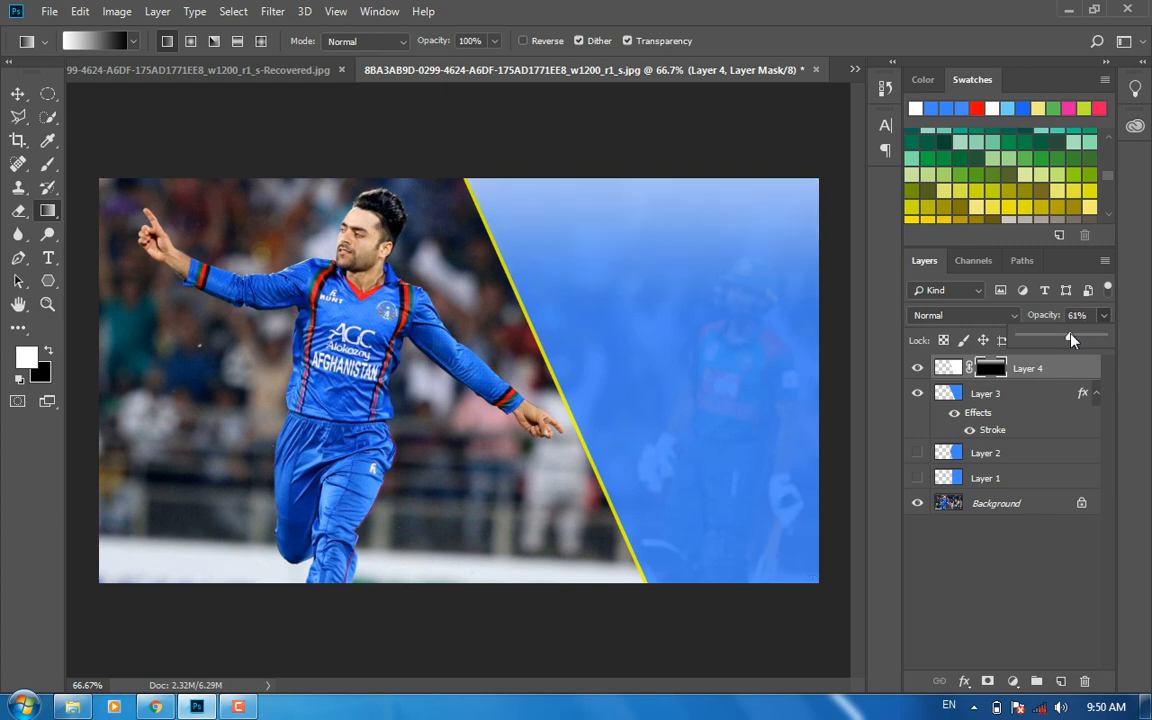
left_click(918, 368)
left_click(918, 368)
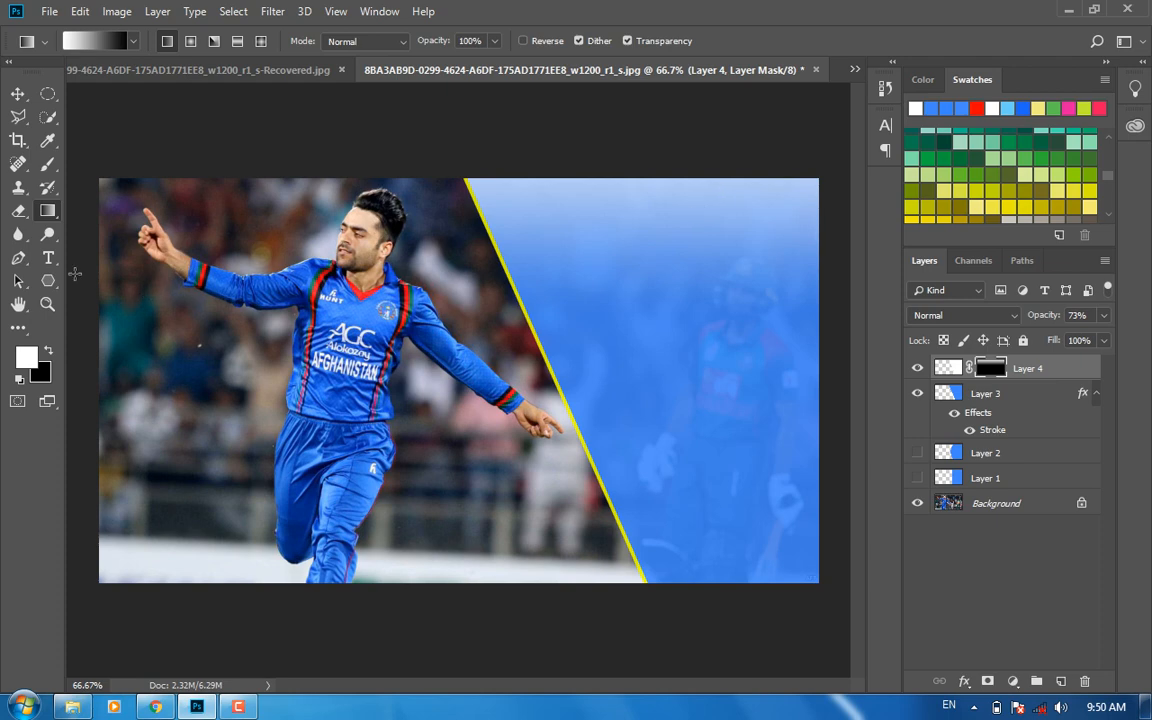
Try to sample the blue of the player's jersey as the foreground color
key("t")
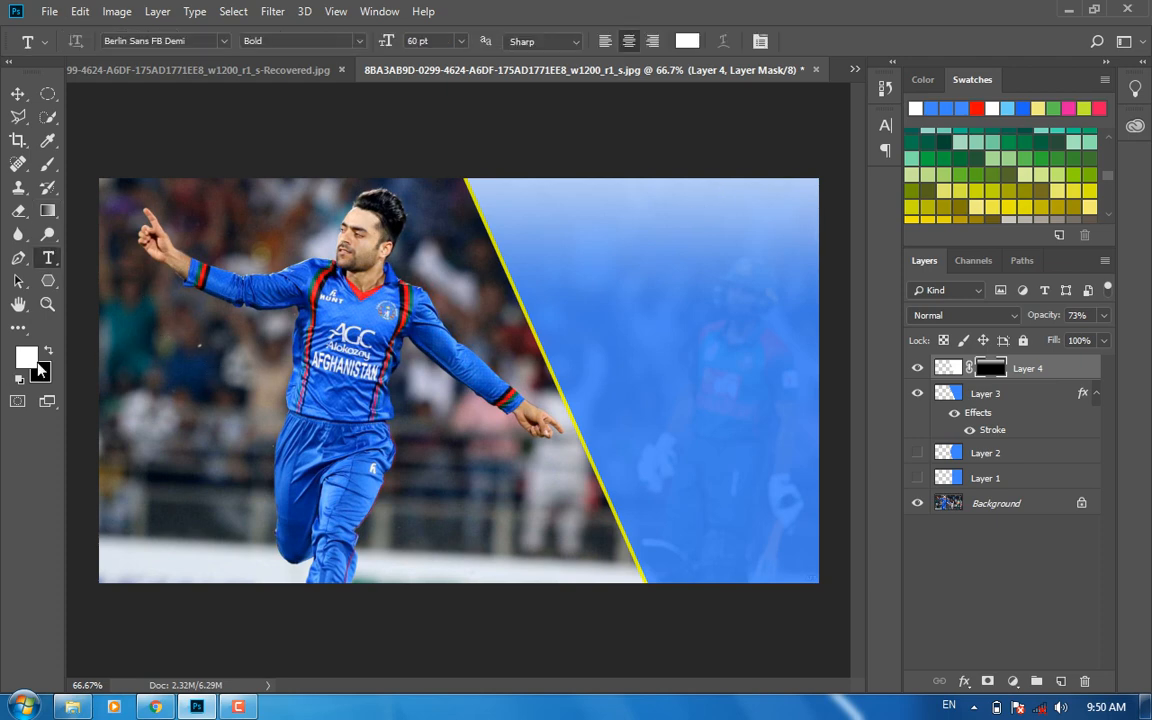
key("i")
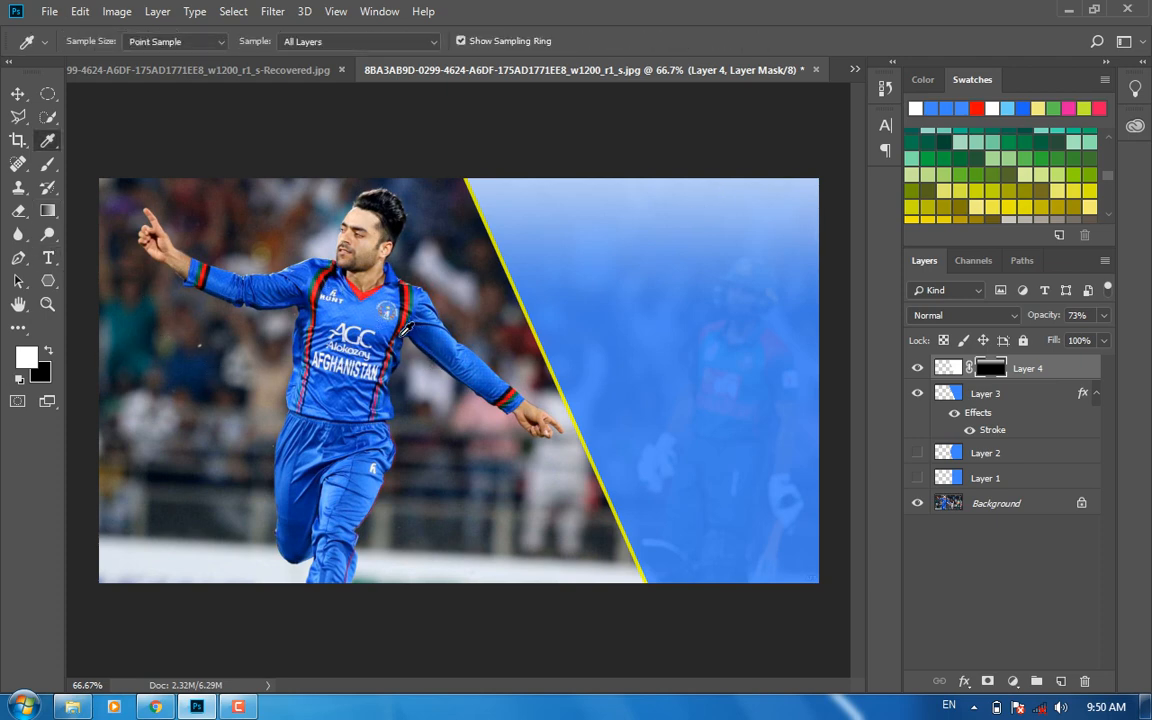
left_click(345, 300)
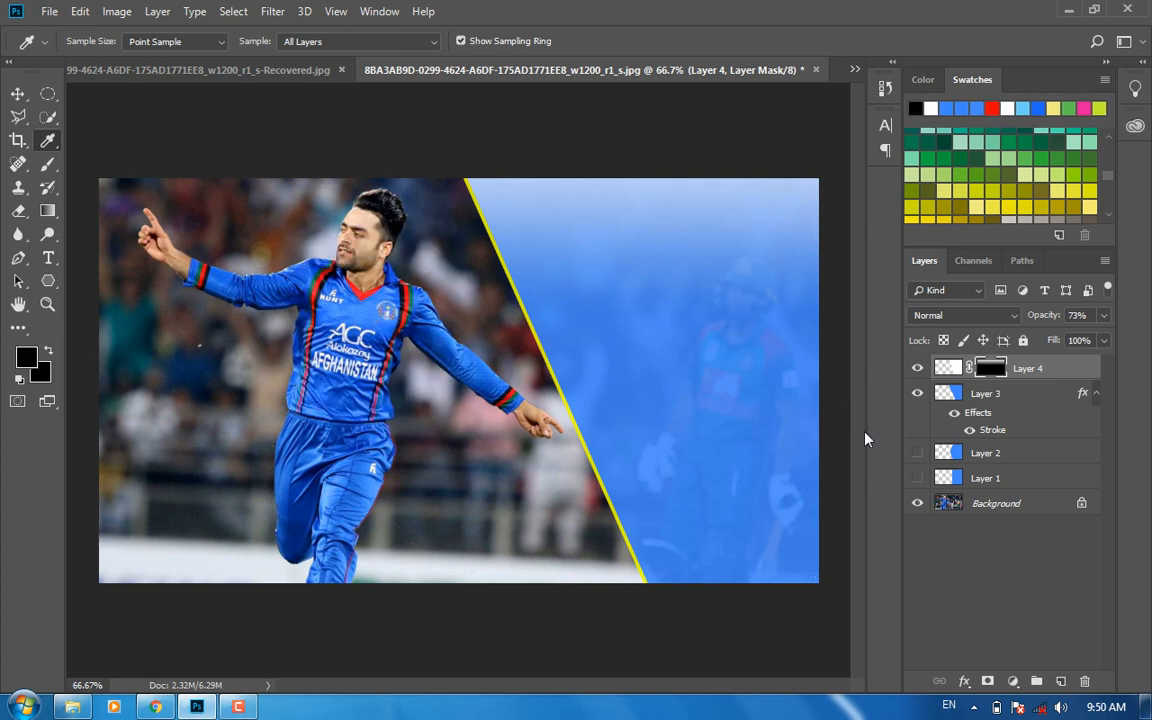
Add the text "Rashid Khan" in 60 pt Berlin Sans FB Demi Bold and move it to the top of the blue panel
left_click(48, 257)
left_click(594, 258)
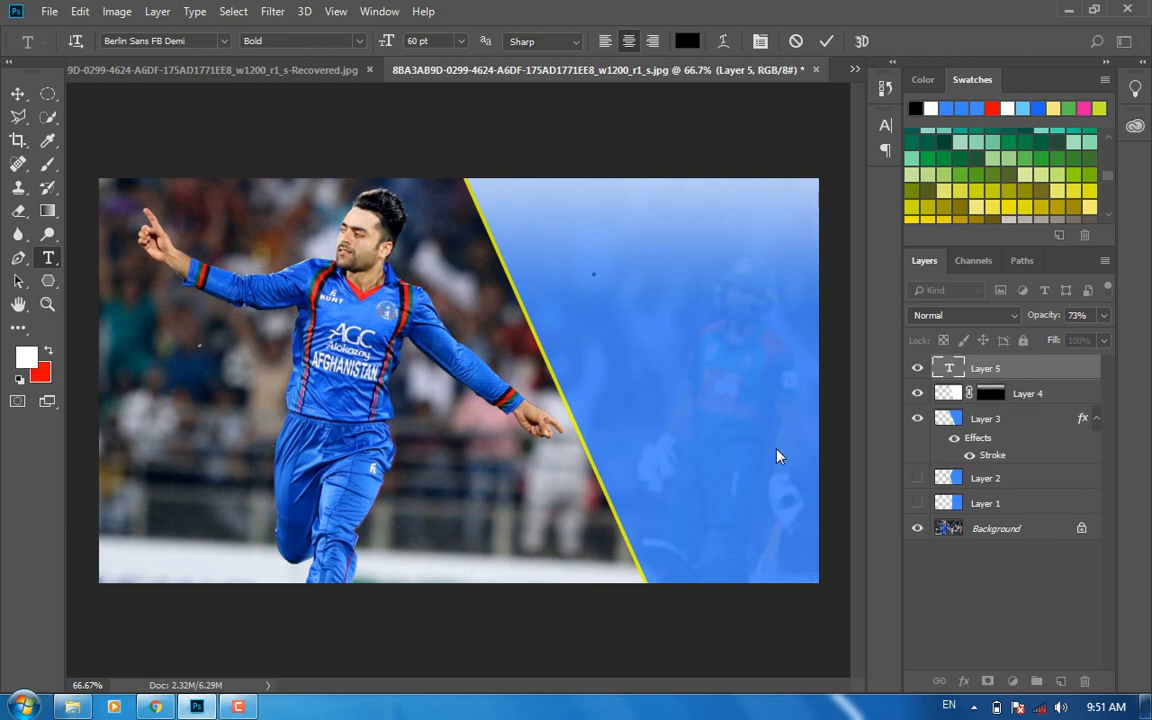
type("Ra")
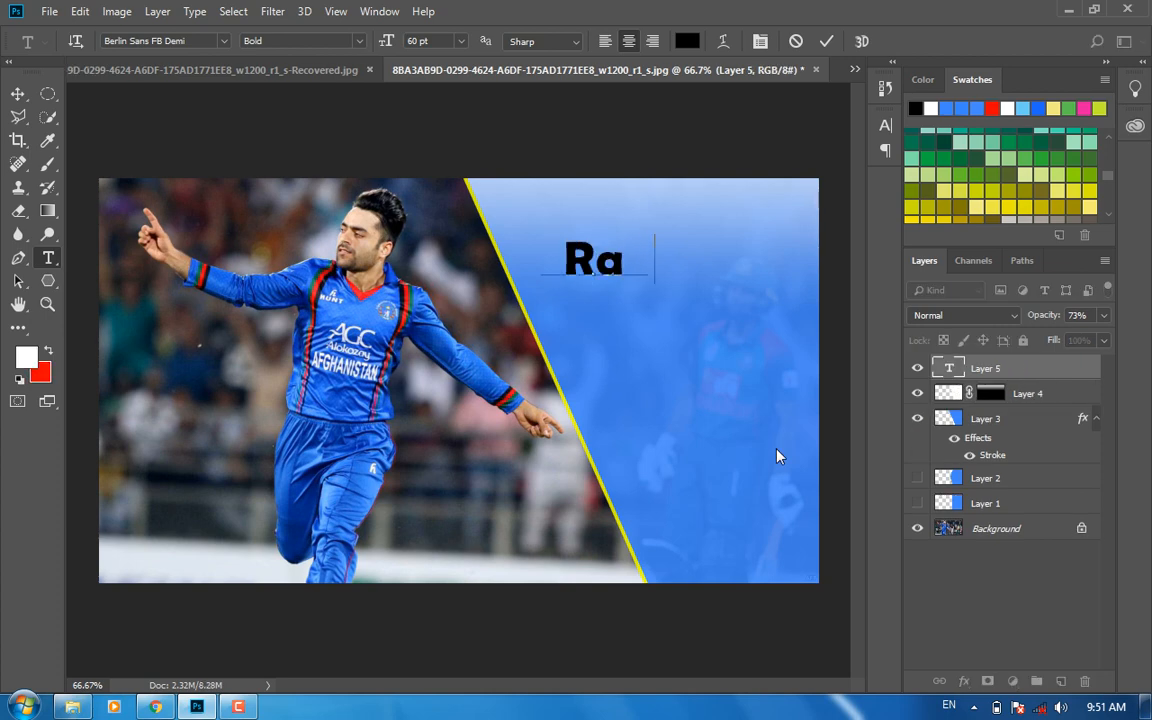
type("shid Khan")
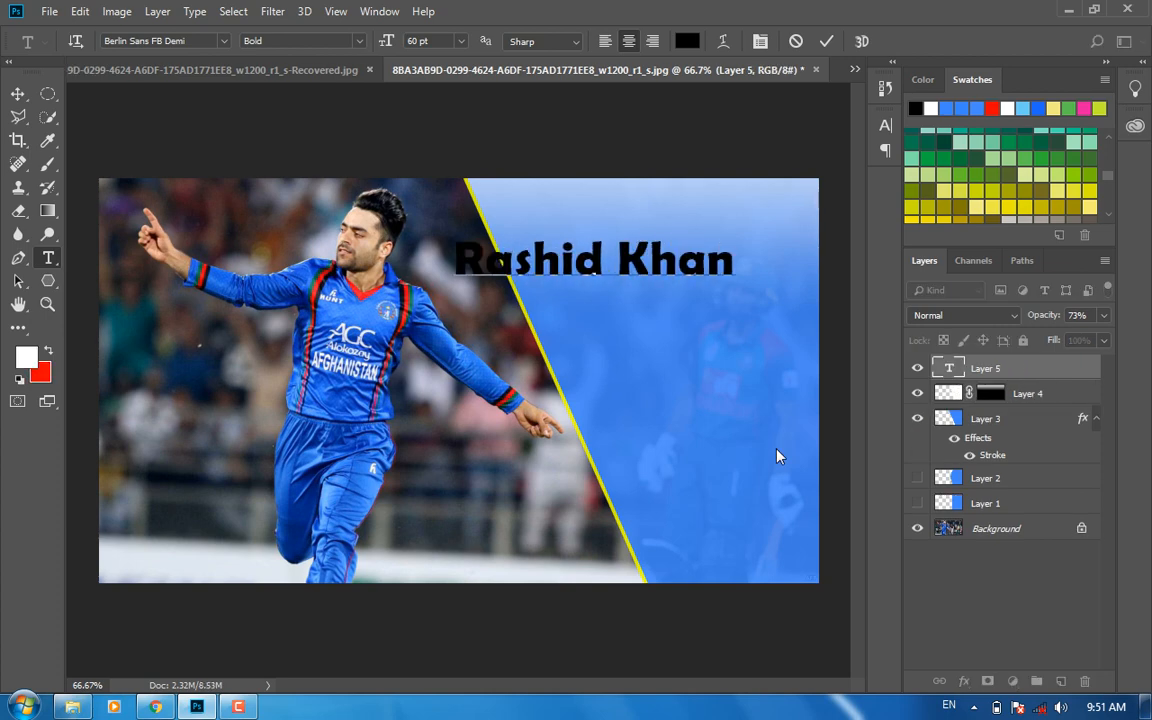
left_click(18, 94)
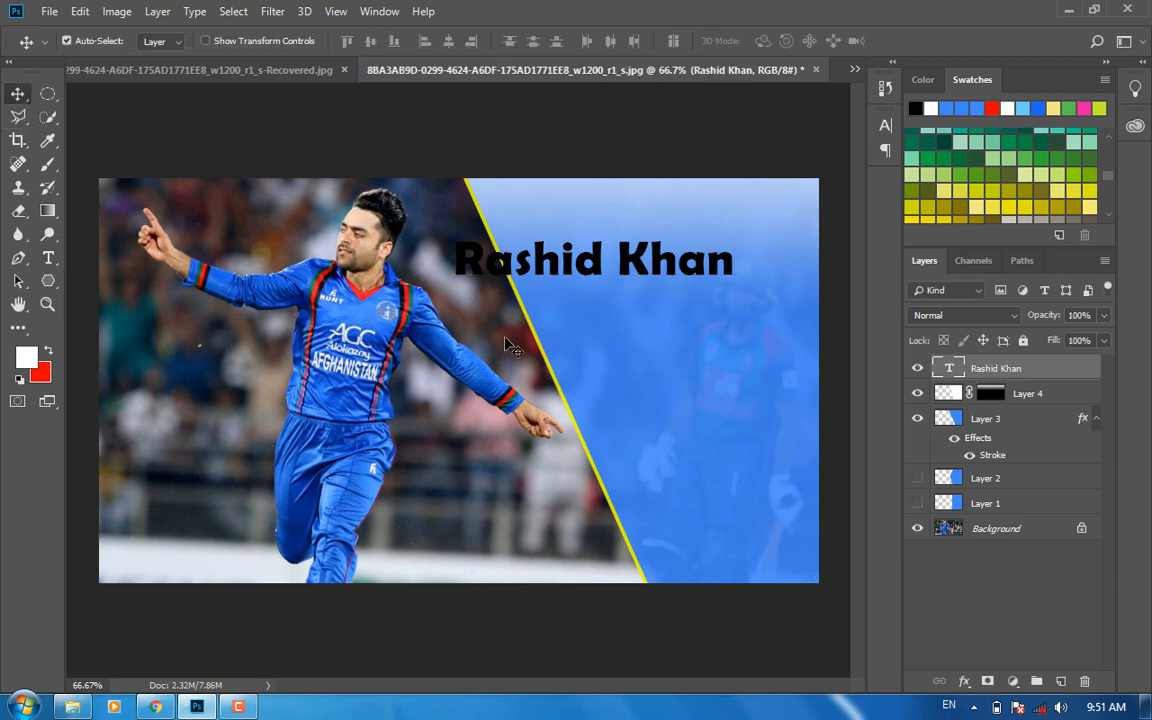
left_click_drag(645, 252, 697, 219)
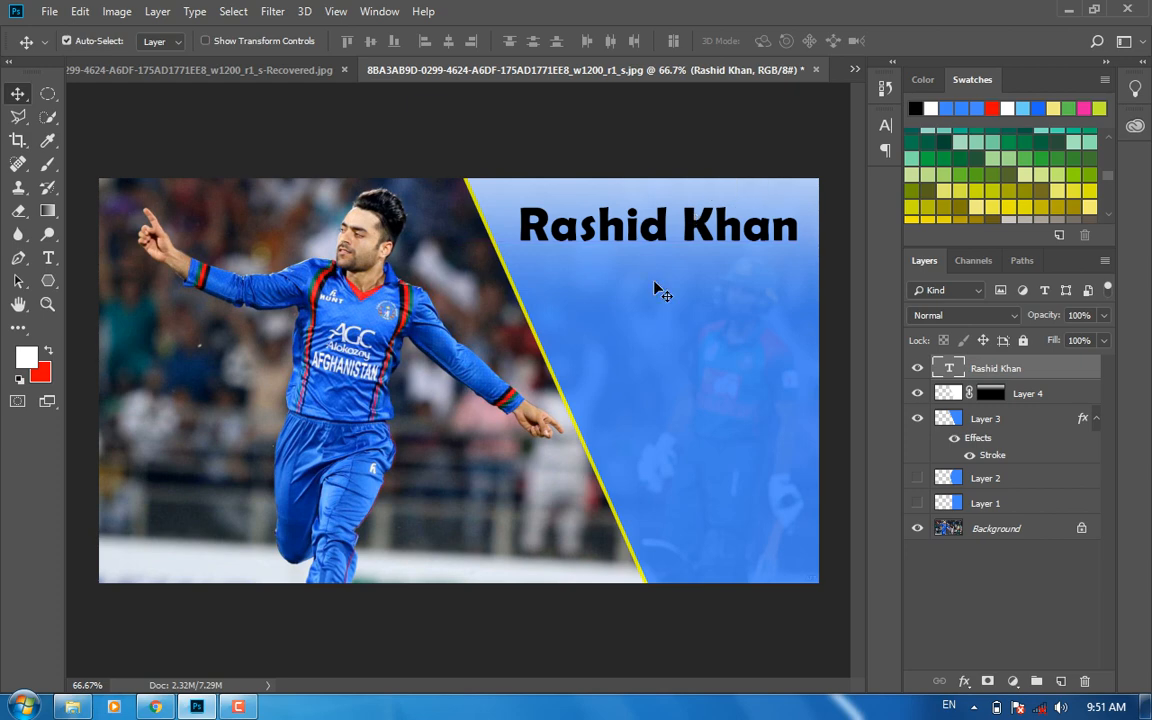
Open the character settings for the "Rashid Khan" text and reduce its font size to 37 pt
left_click(885, 127)
left_click(888, 124)
left_click(376, 13)
left_click(450, 217)
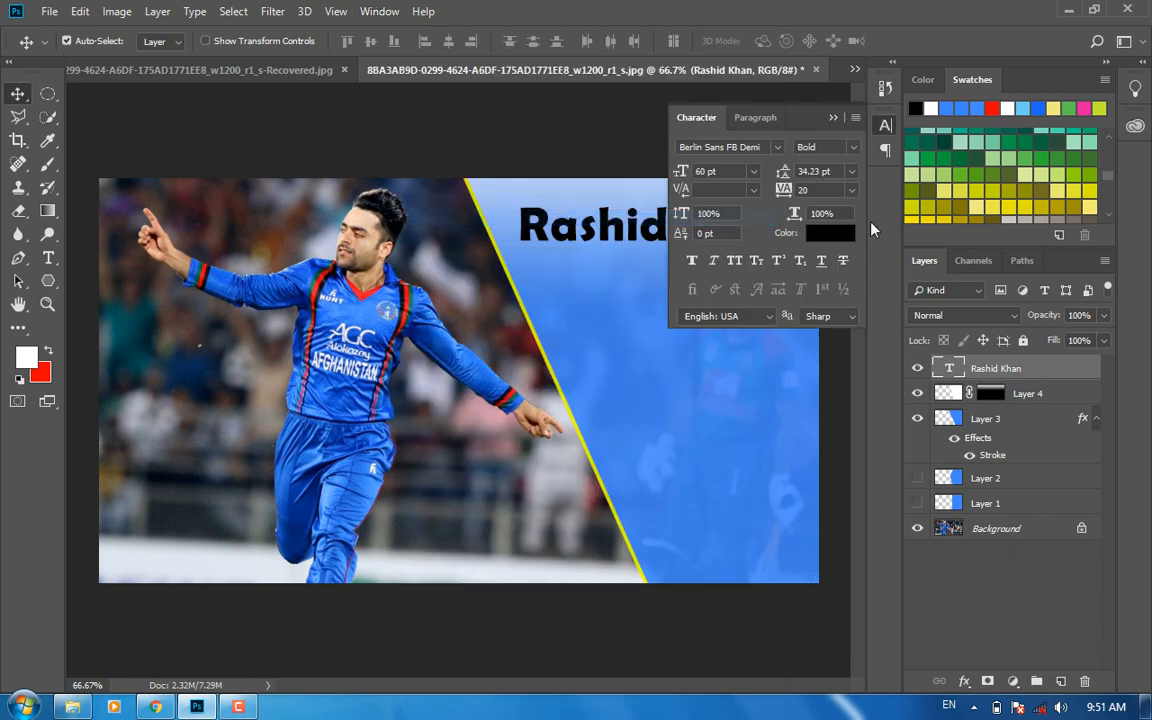
left_click_drag(738, 147, 678, 147)
left_click_drag(686, 180, 659, 182)
key("Return")
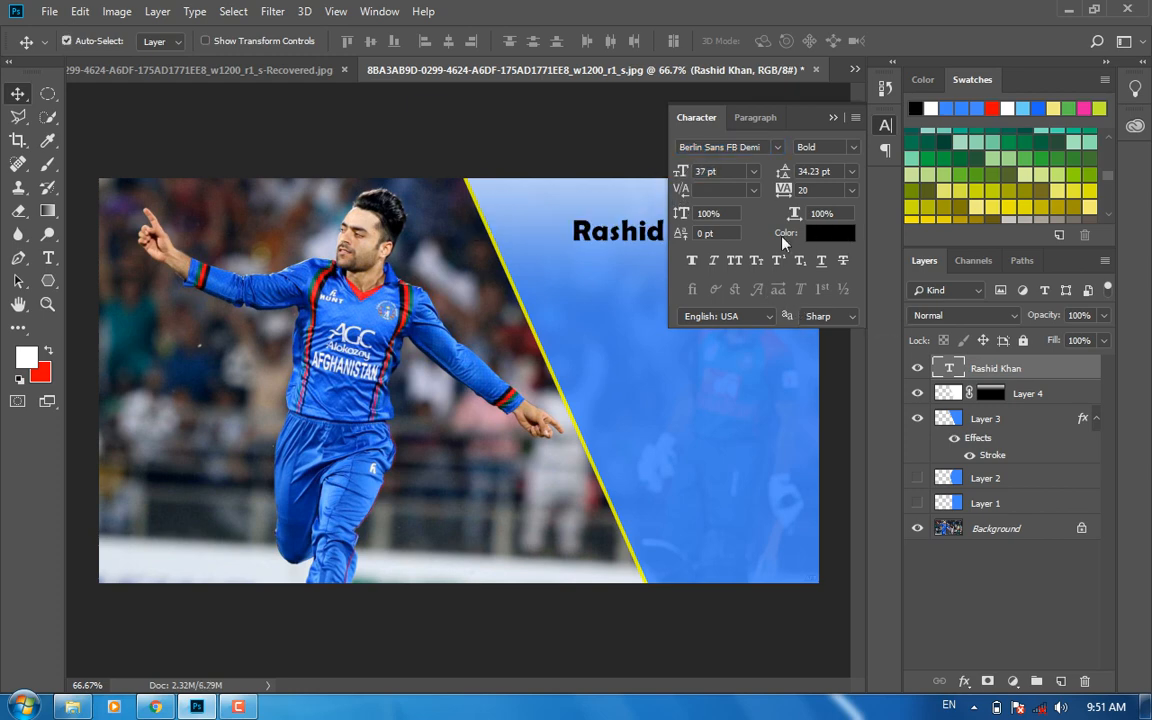
left_click(829, 238)
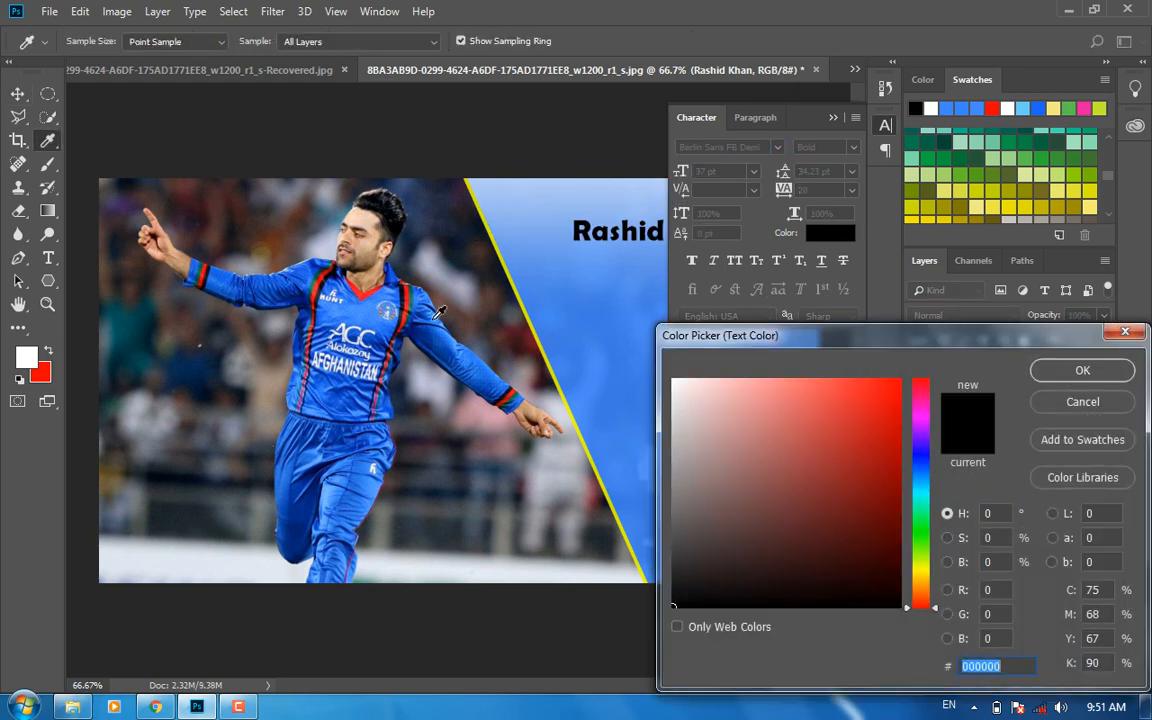
left_click(381, 312)
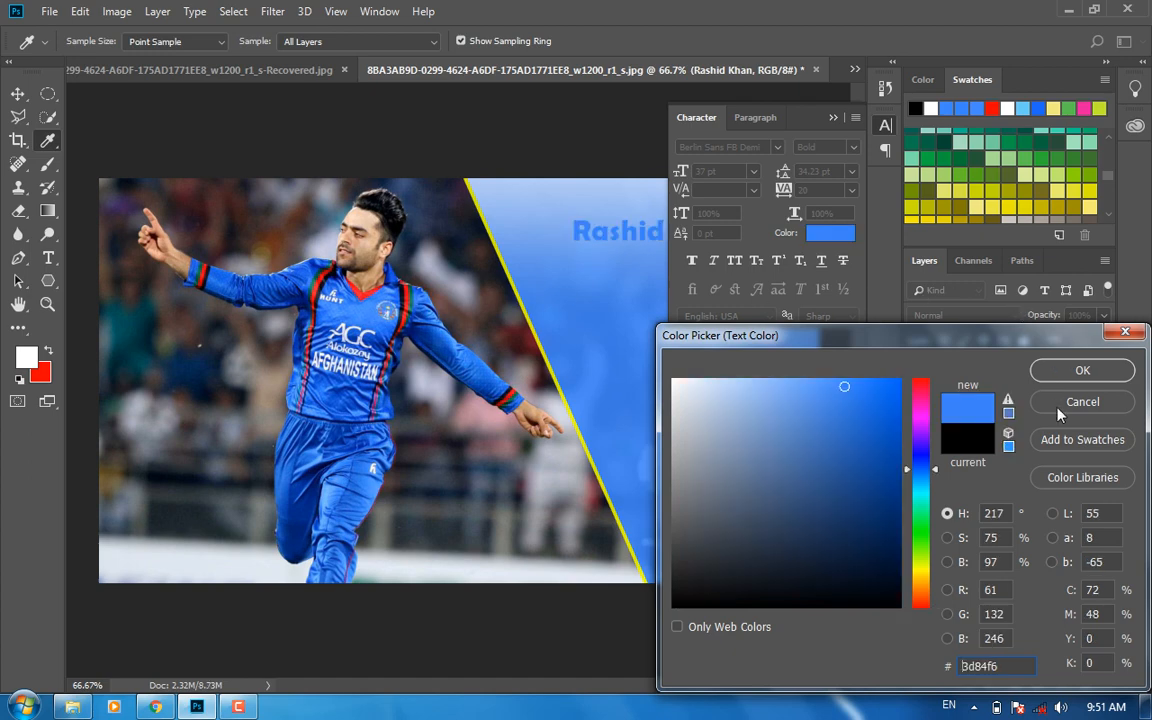
left_click(1058, 413)
Set the "Rashid Khan" text color to the blue 1a5bdb sampled from the player's jersey
left_click(829, 232)
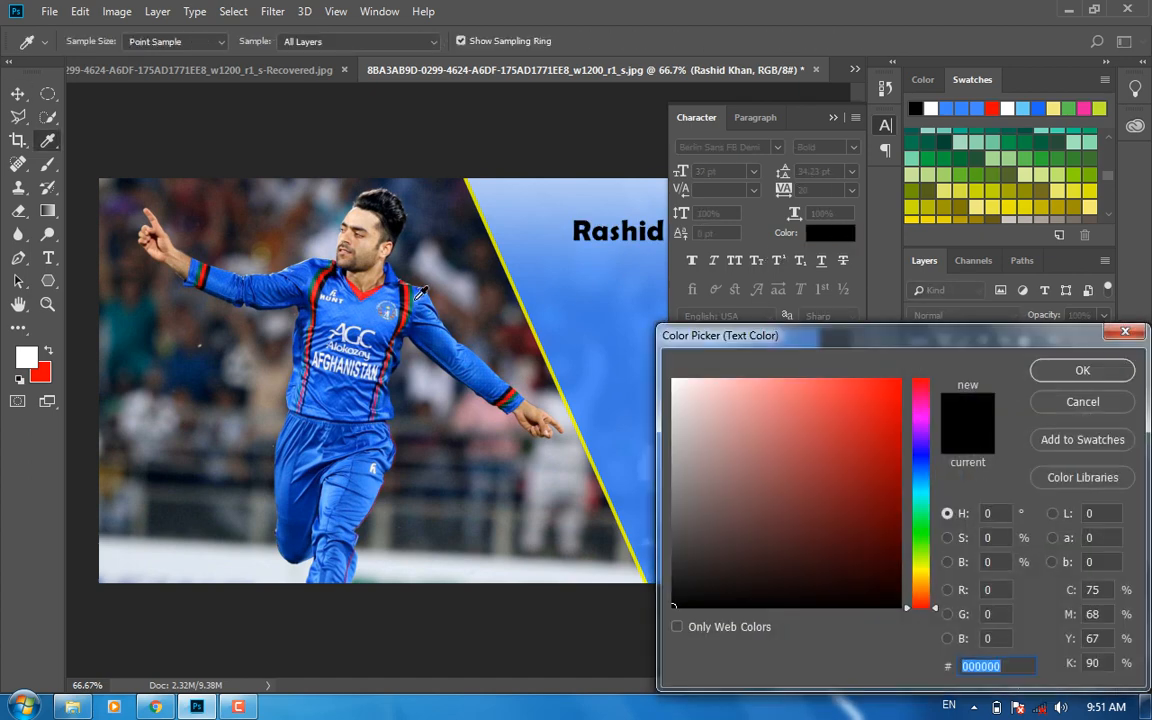
left_click(348, 309)
left_click(1068, 376)
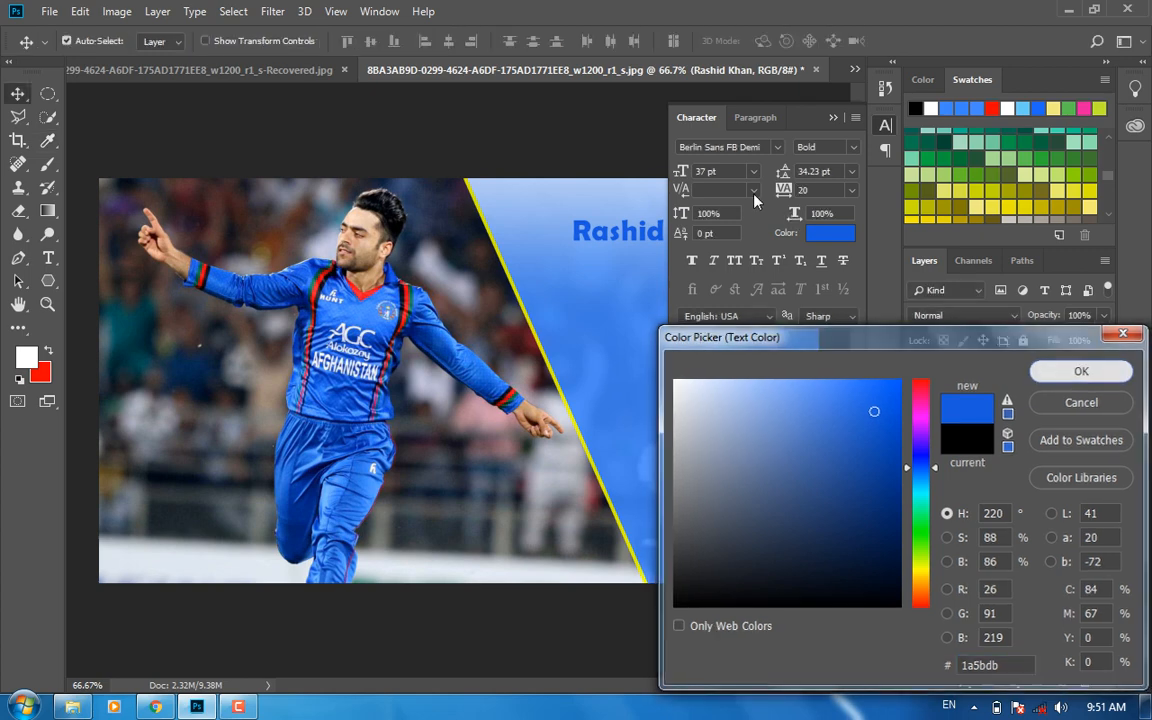
Set the text's font size to 55 pt, try Faux Bold and All Caps, turn both off, and collapse the character settings
left_click_drag(673, 173, 683, 173)
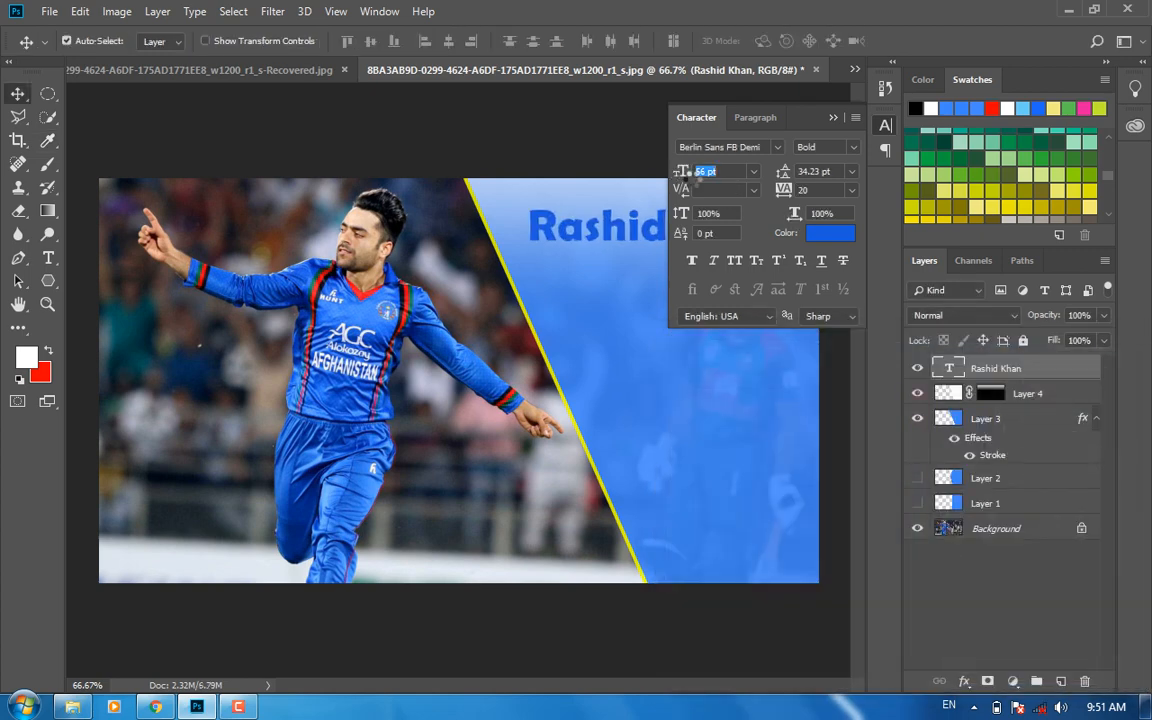
left_click(692, 261)
left_click(695, 266)
left_click(734, 262)
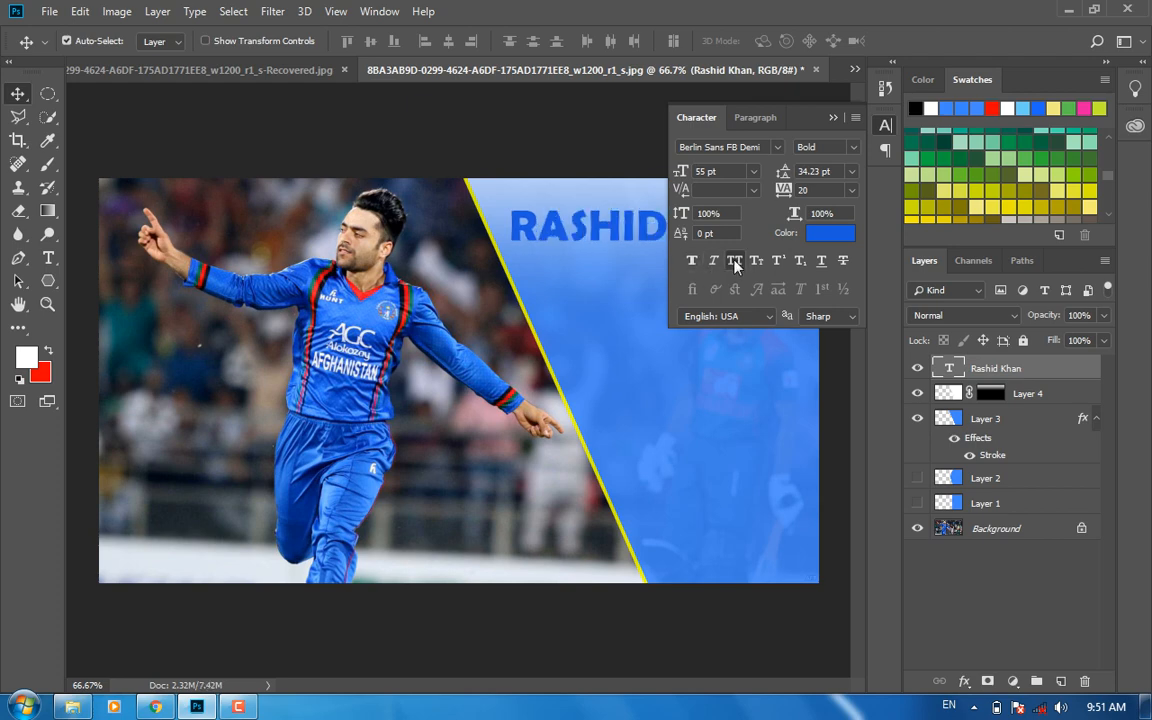
left_click(734, 262)
left_click(834, 118)
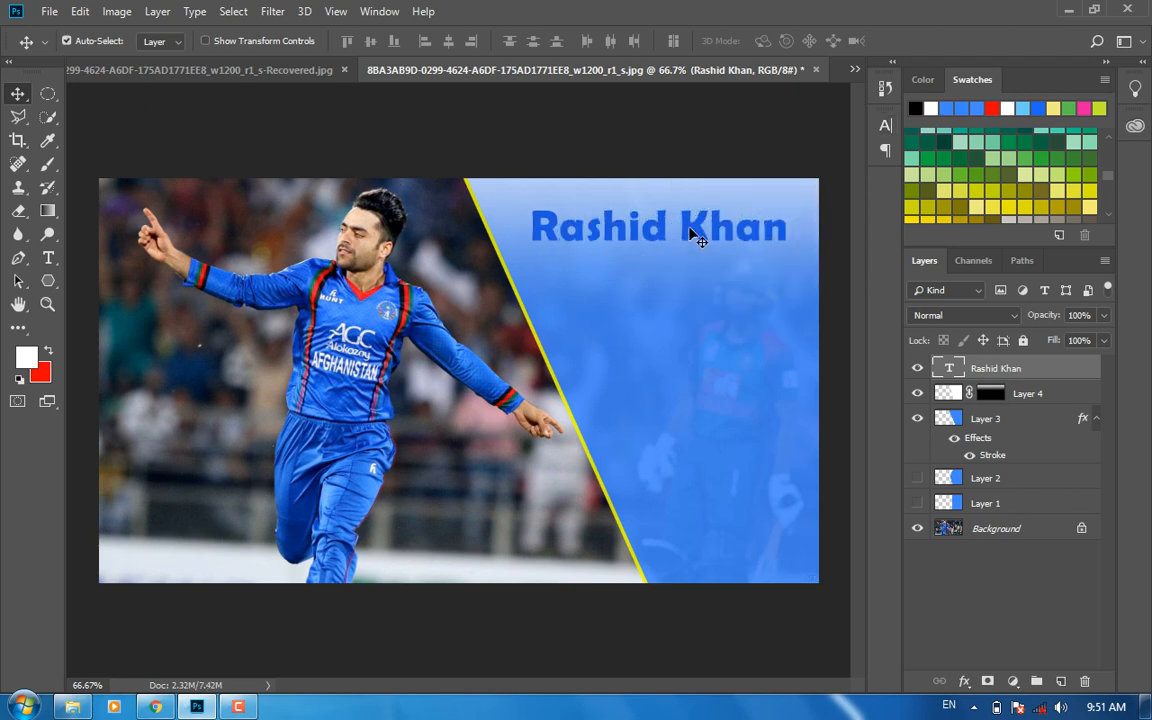
Nudge the "Rashid Khan" text slightly left and up on the blue panel
mouse_move(690, 230)
left_mouse_down()
mouse_move(681, 216)
mouse_move(684, 225)
left_mouse_up()
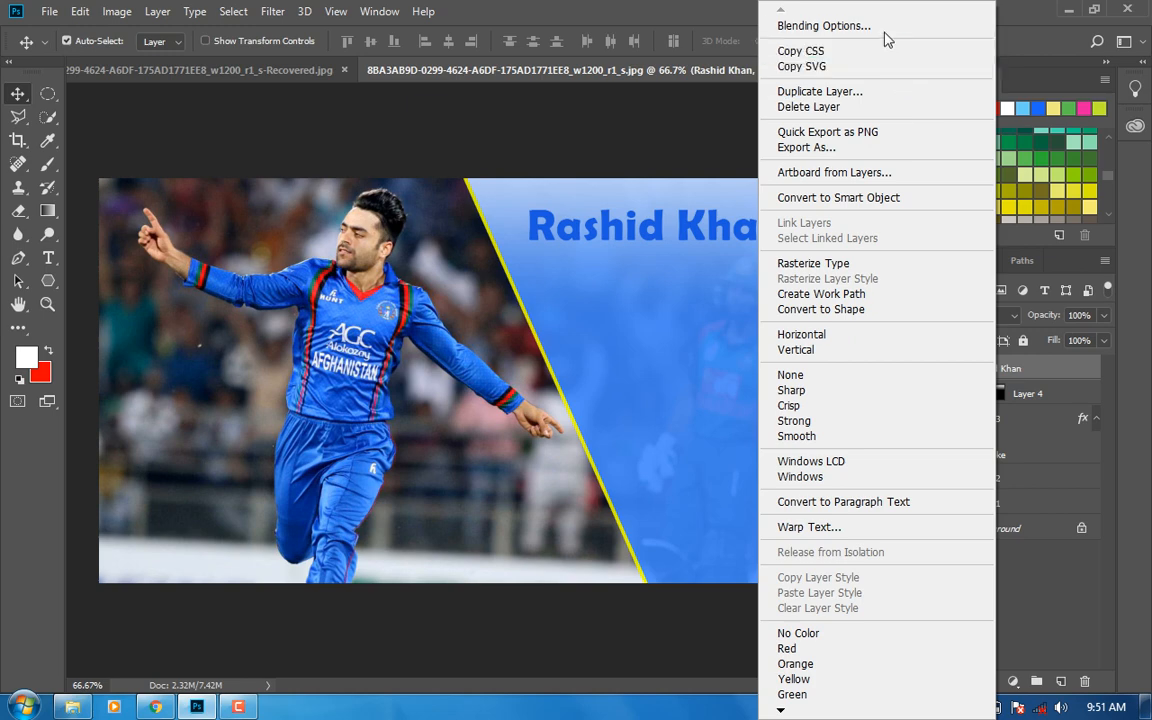
left_click(860, 25)
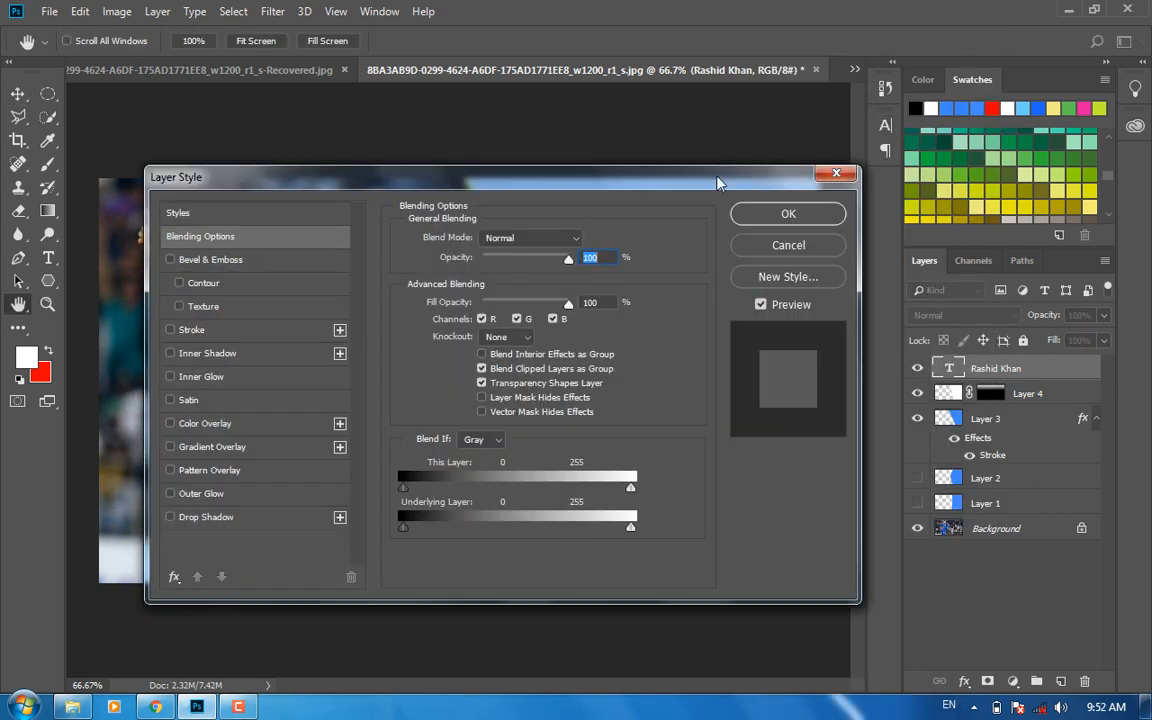
left_click_drag(645, 176, 652, 267)
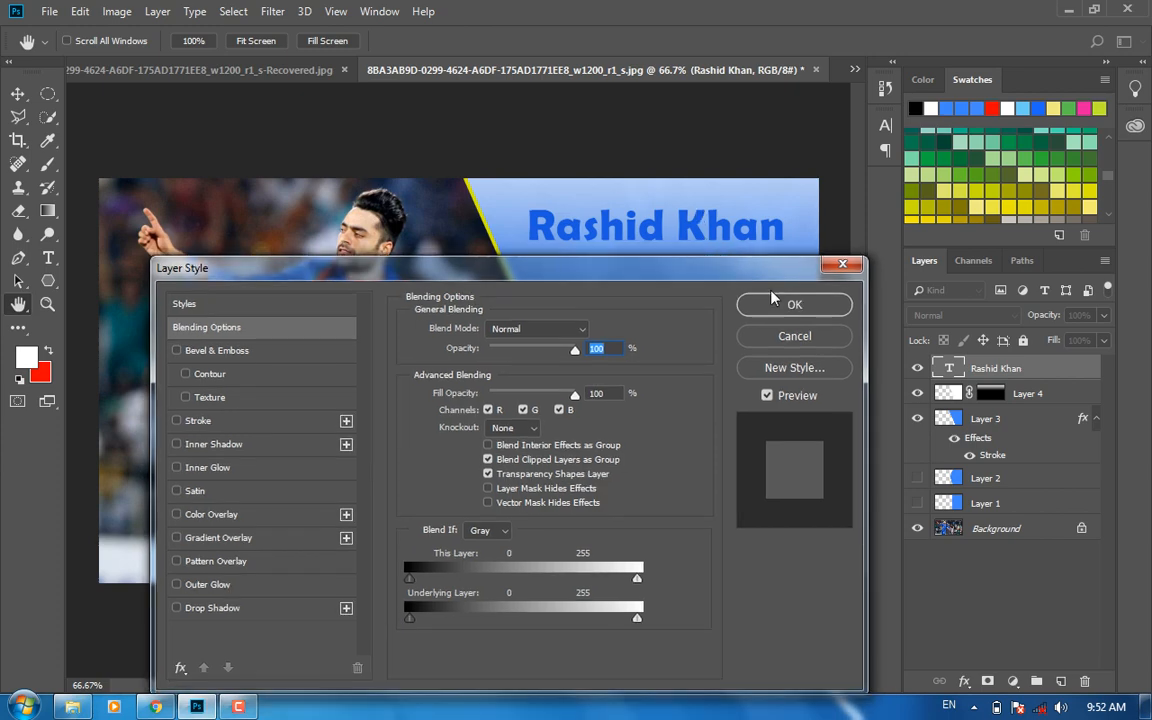
left_click(794, 335)
Add a Bevel & Emboss effect to the "Rashid Khan" text layer and open the effect's settings
key("z")
left_click(671, 262)
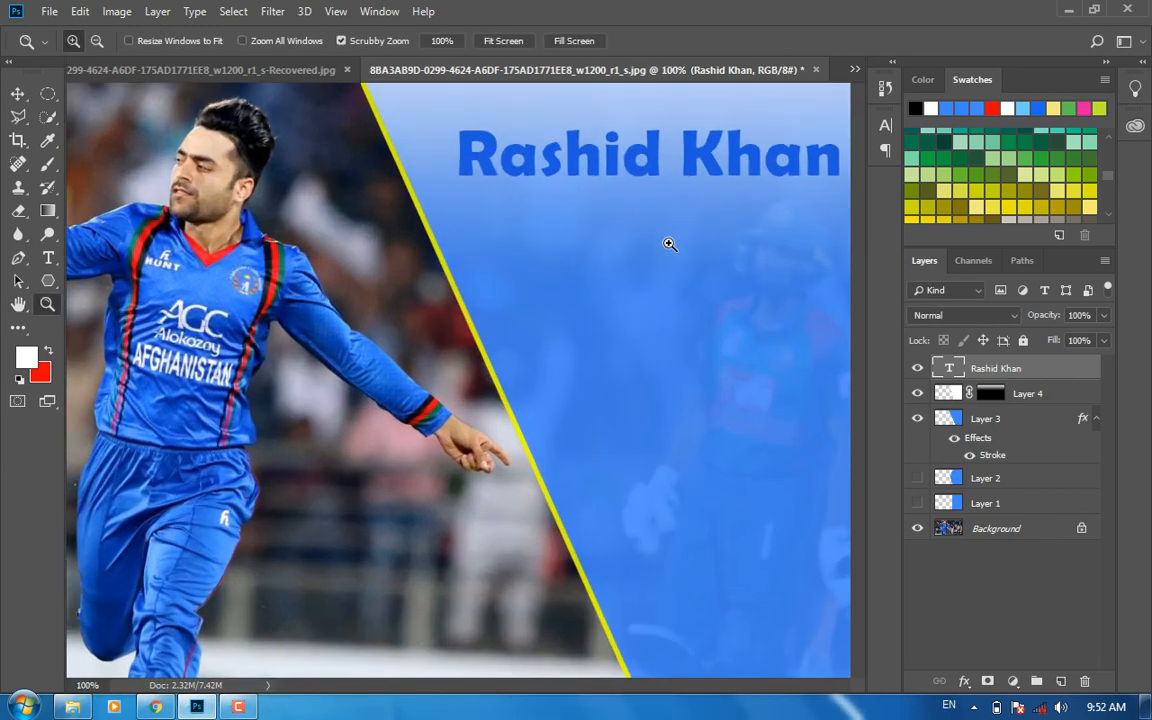
left_click(716, 169)
left_click_drag(689, 193, 582, 192)
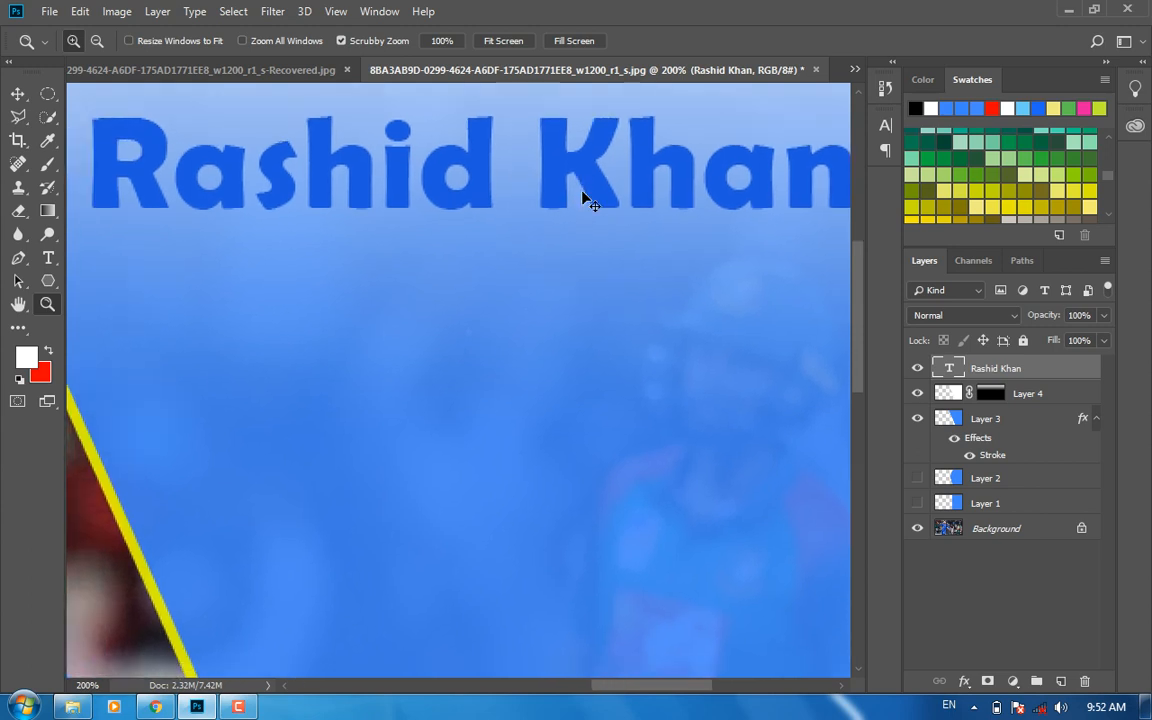
key("ctrl+minus")
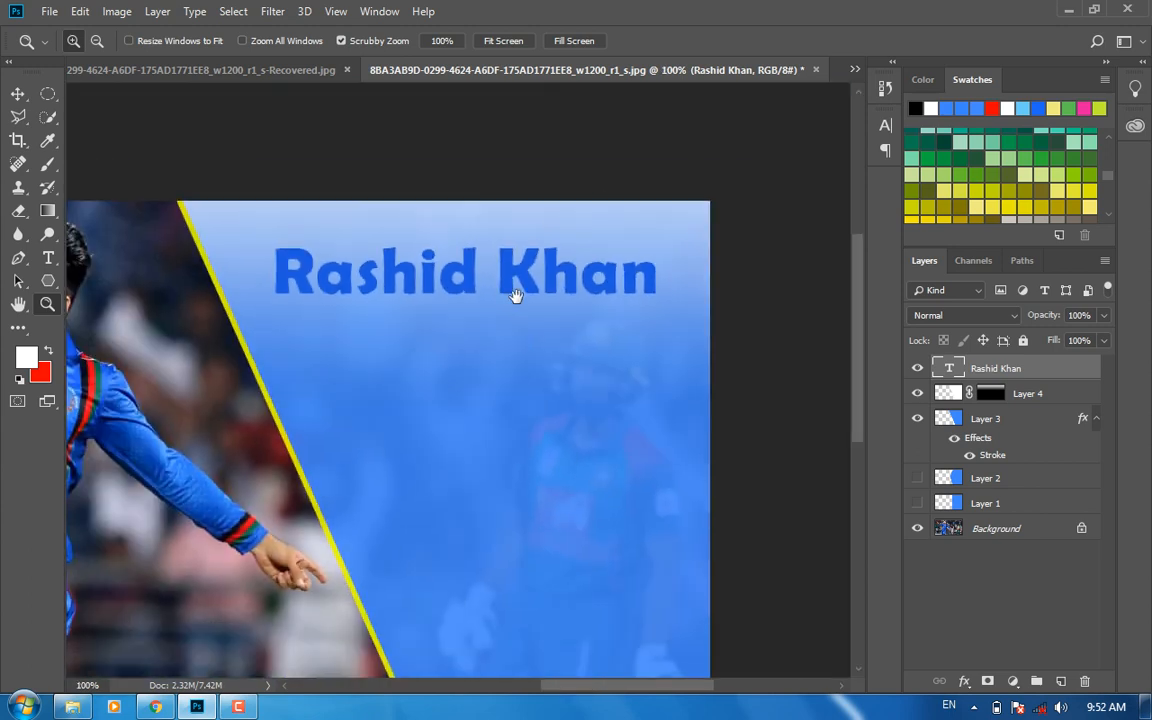
left_click_drag(516, 296, 530, 255)
right_click(1006, 371)
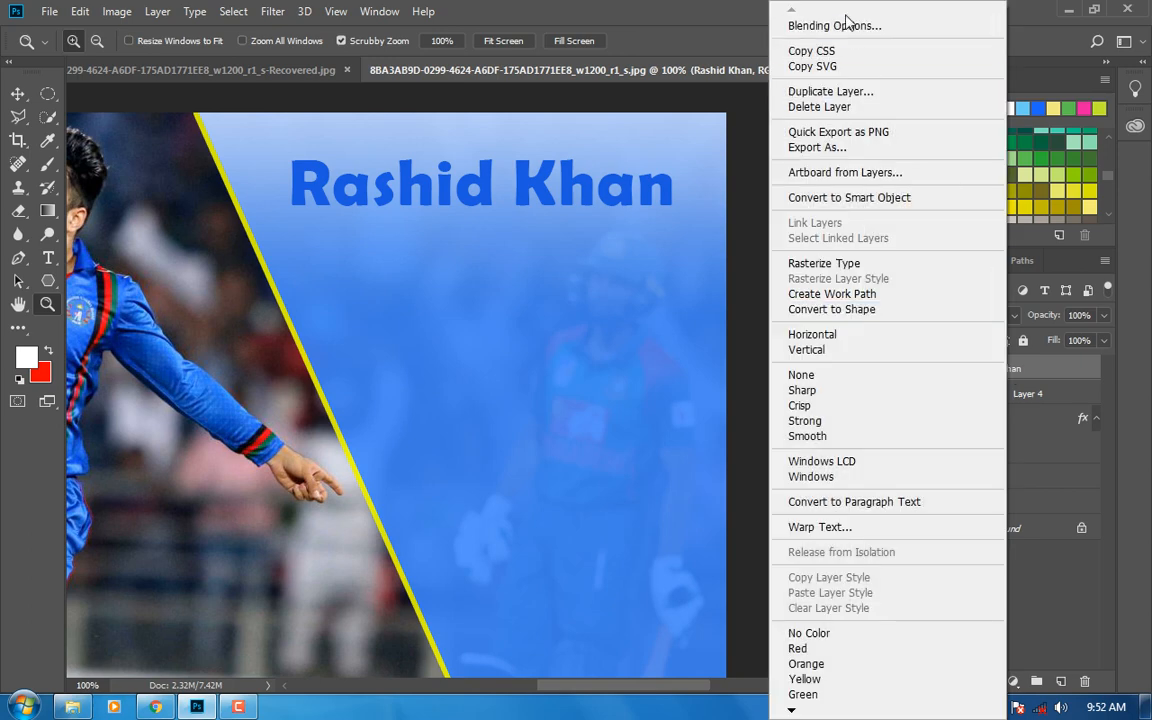
left_click(840, 25)
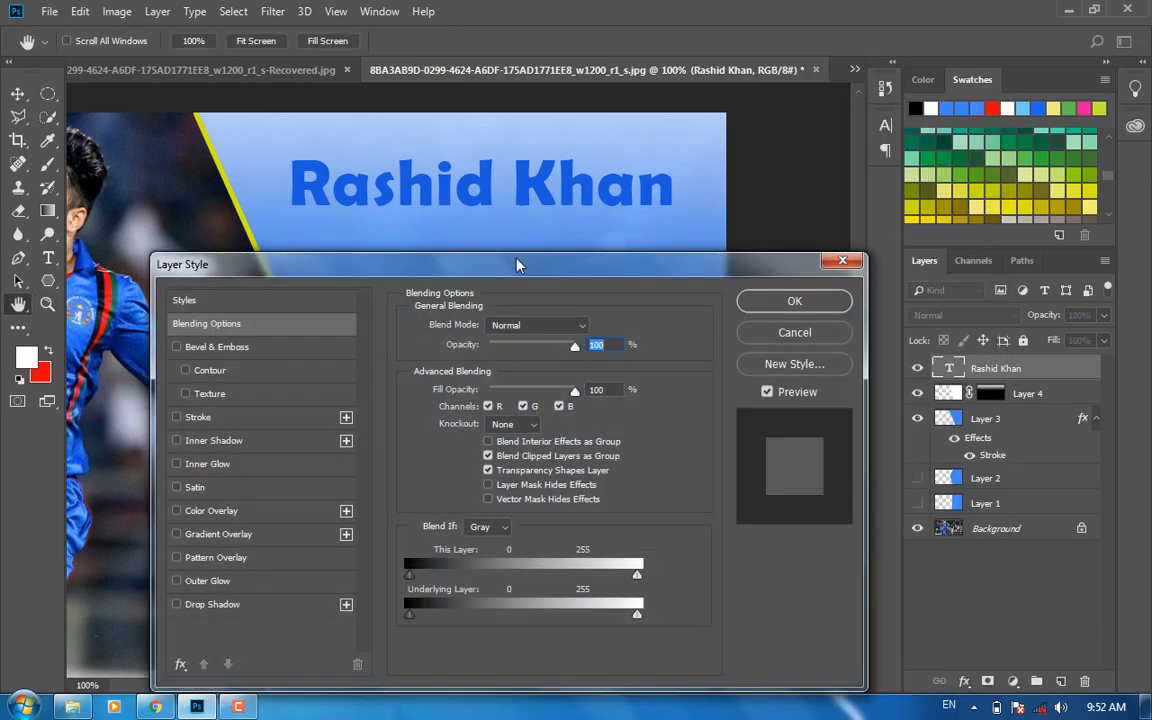
left_click_drag(517, 264, 520, 254)
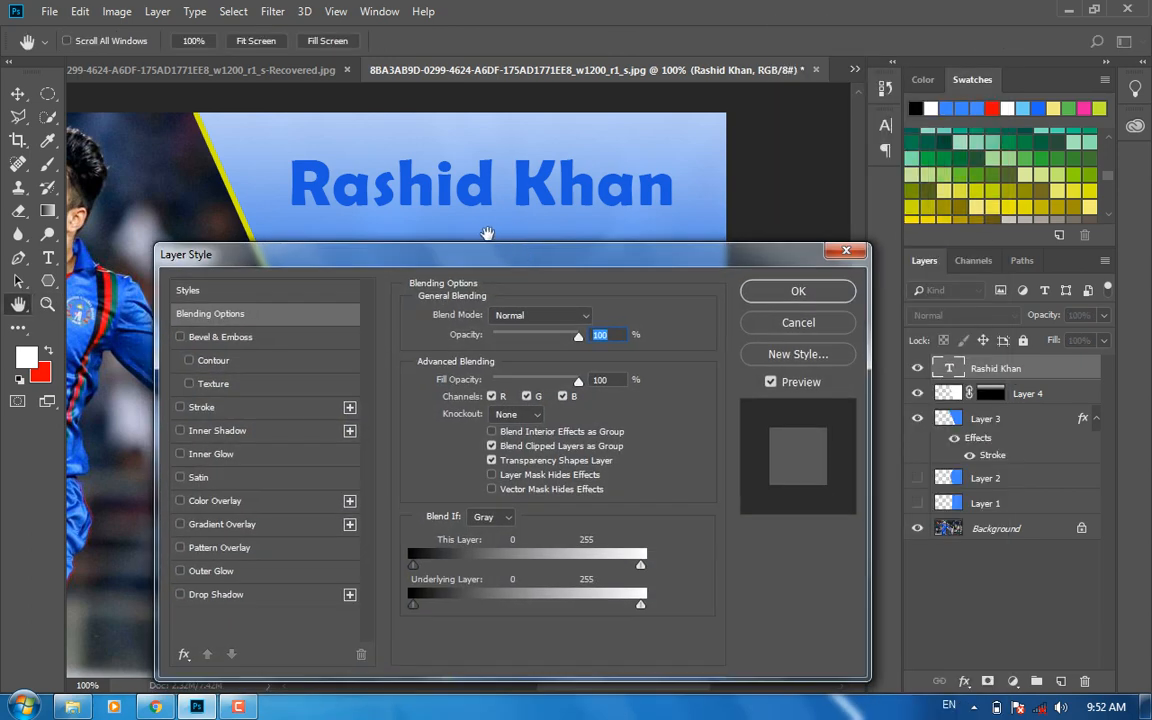
left_click_drag(357, 261, 361, 259)
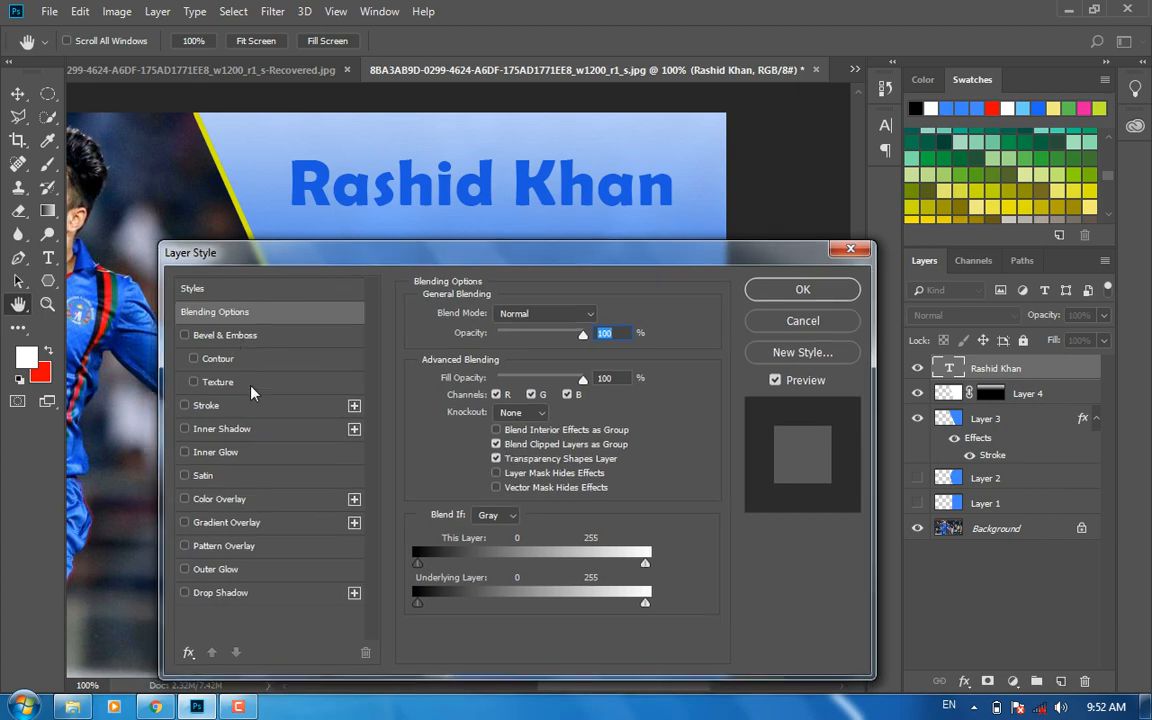
left_click(185, 336)
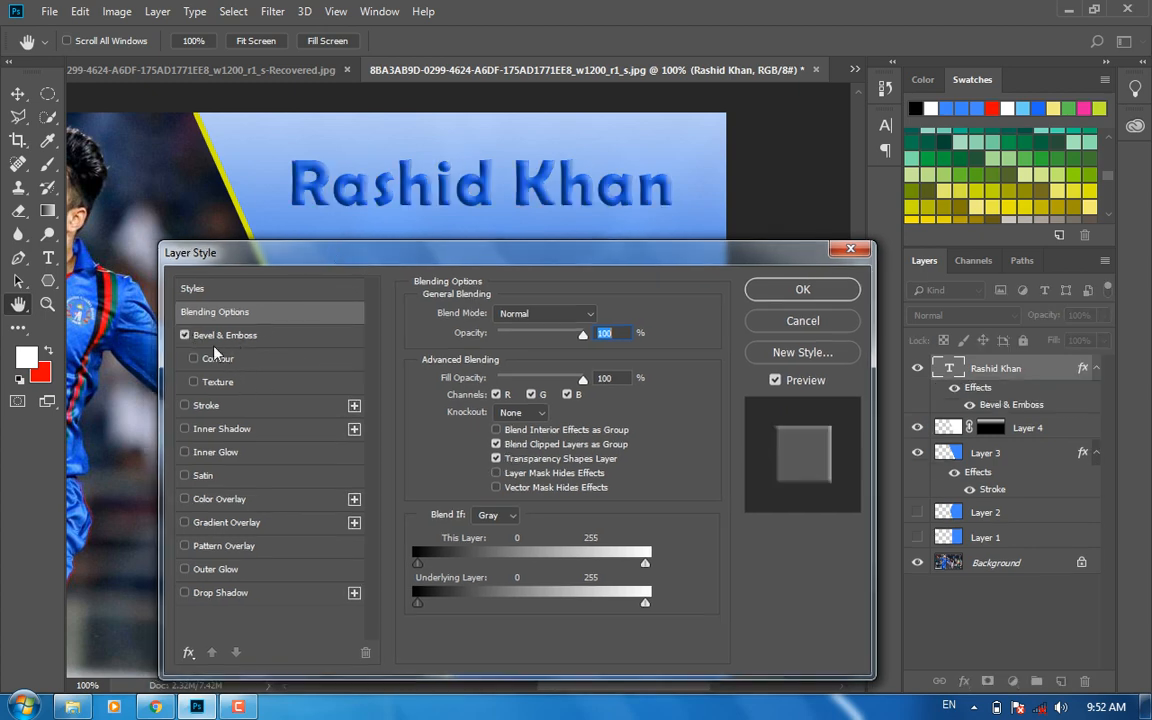
left_click(205, 336)
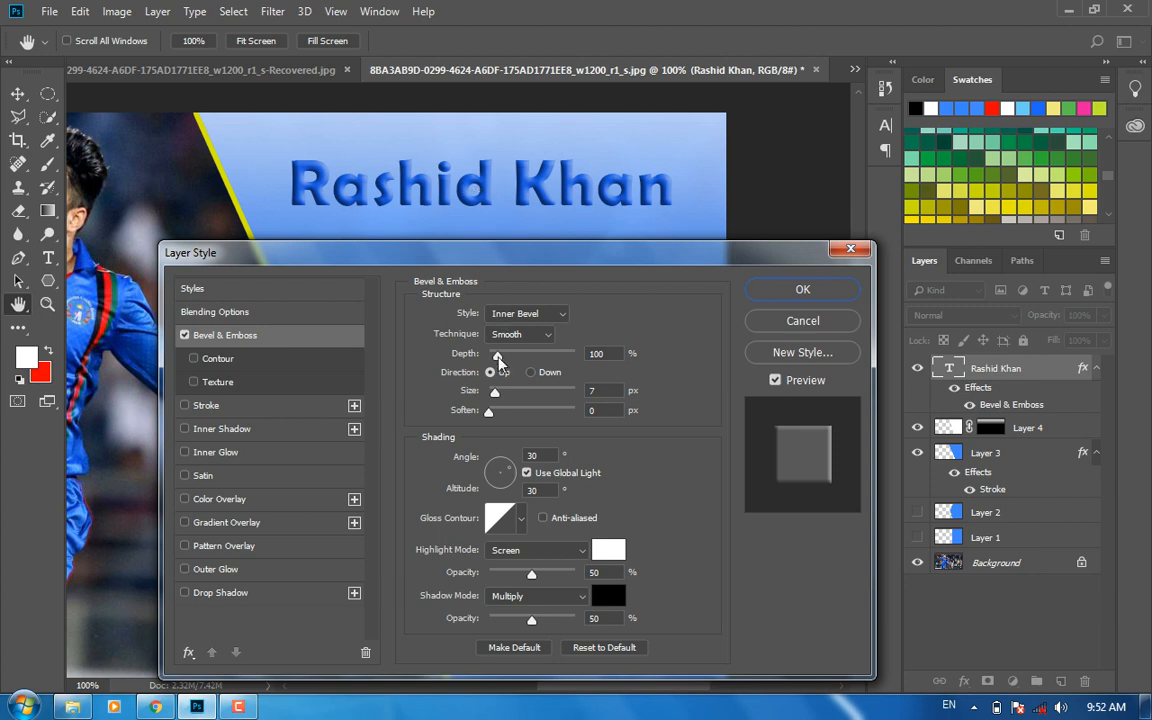
Set the bevel's depth to 625%, size to 5 px and highlight opacity to 57%
mouse_move(501, 368)
left_mouse_down()
mouse_move(545, 365)
mouse_move(492, 391)
left_mouse_up()
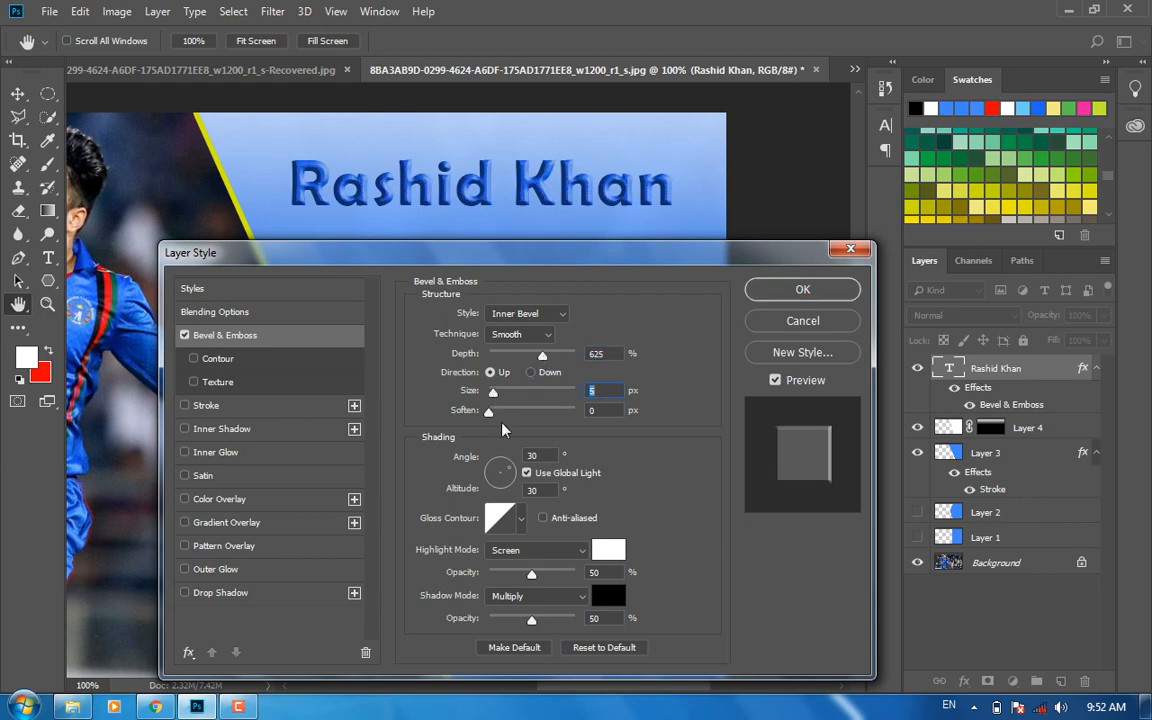
left_click(491, 413)
left_click_drag(491, 412, 510, 414)
mouse_move(531, 574)
left_mouse_down()
mouse_move(507, 577)
mouse_move(543, 587)
mouse_move(537, 580)
left_mouse_up()
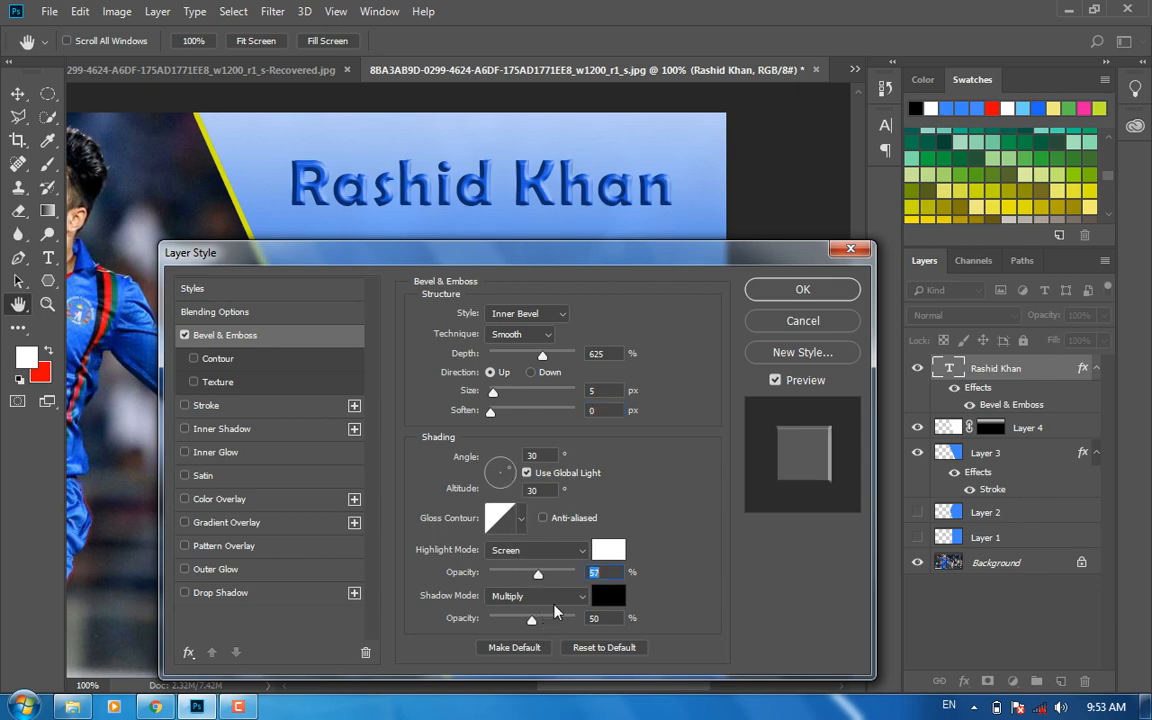
left_click_drag(557, 262, 589, 260)
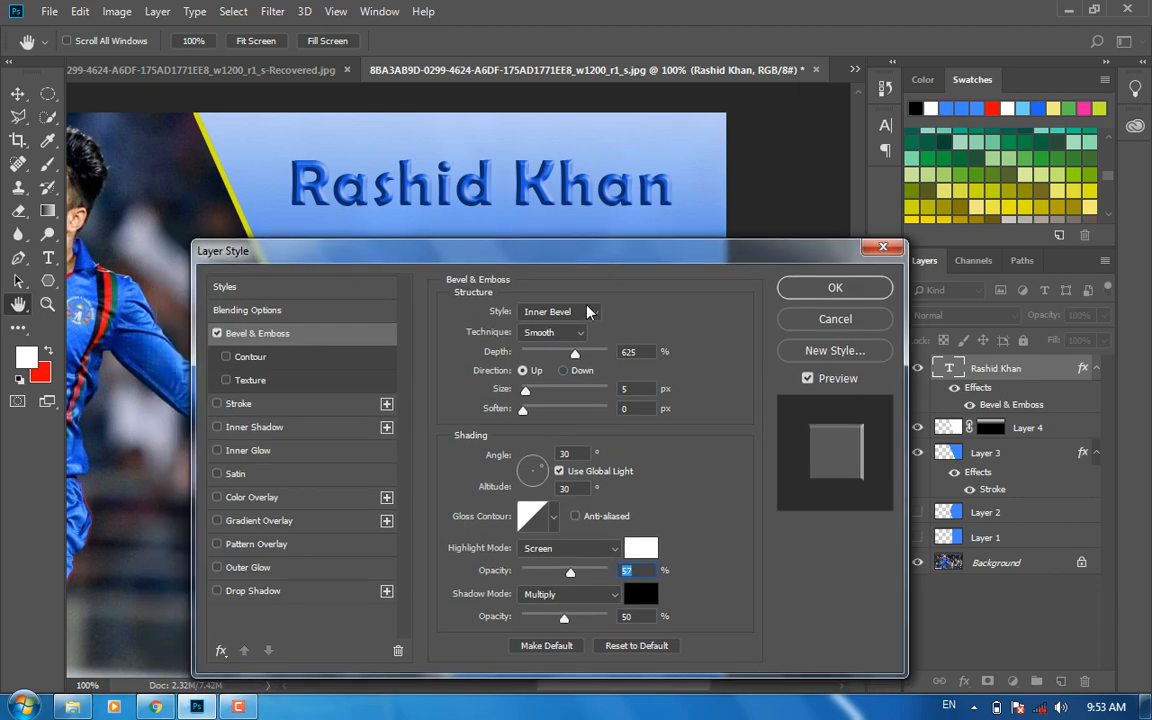
Try the Outer Bevel, Emboss, Pillow Emboss and Stroke Emboss styles on the text and return to Inner Bevel
left_click(587, 313)
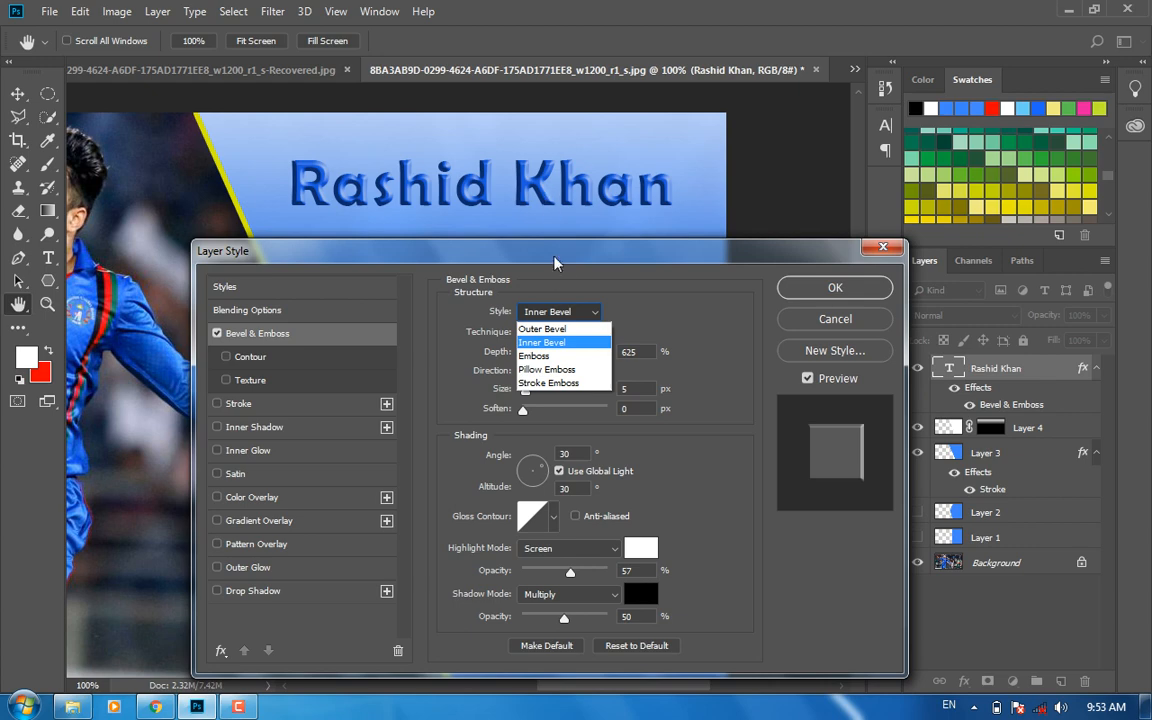
left_click(550, 329)
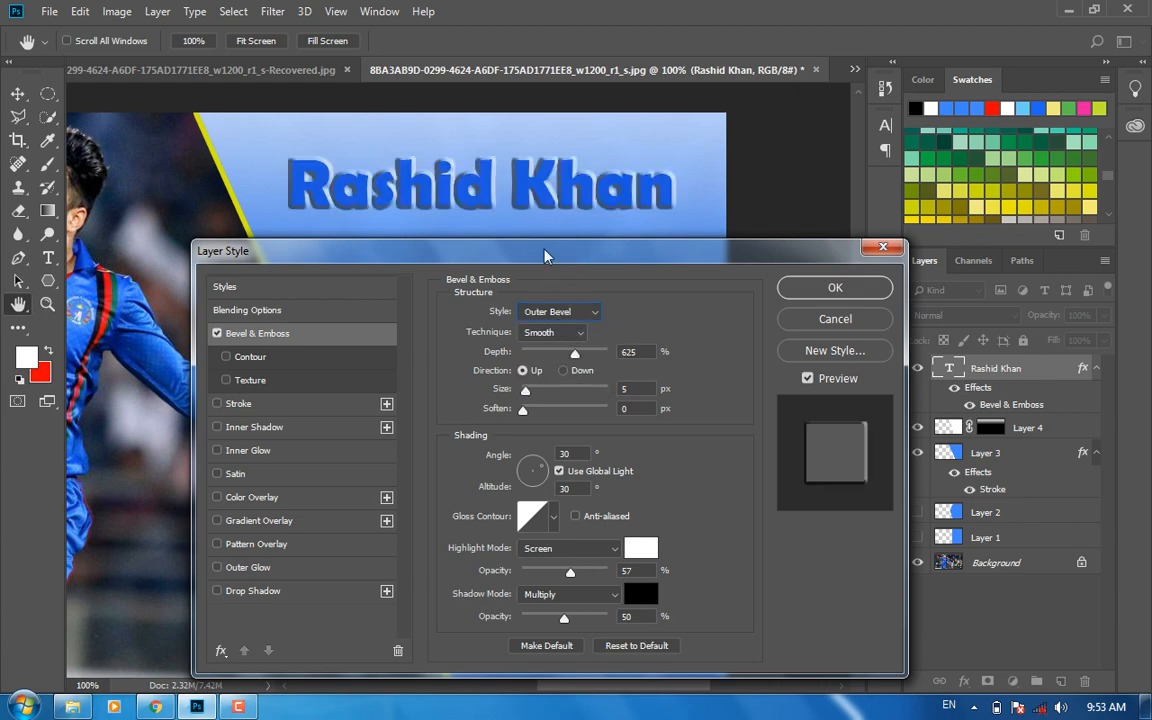
left_click(588, 313)
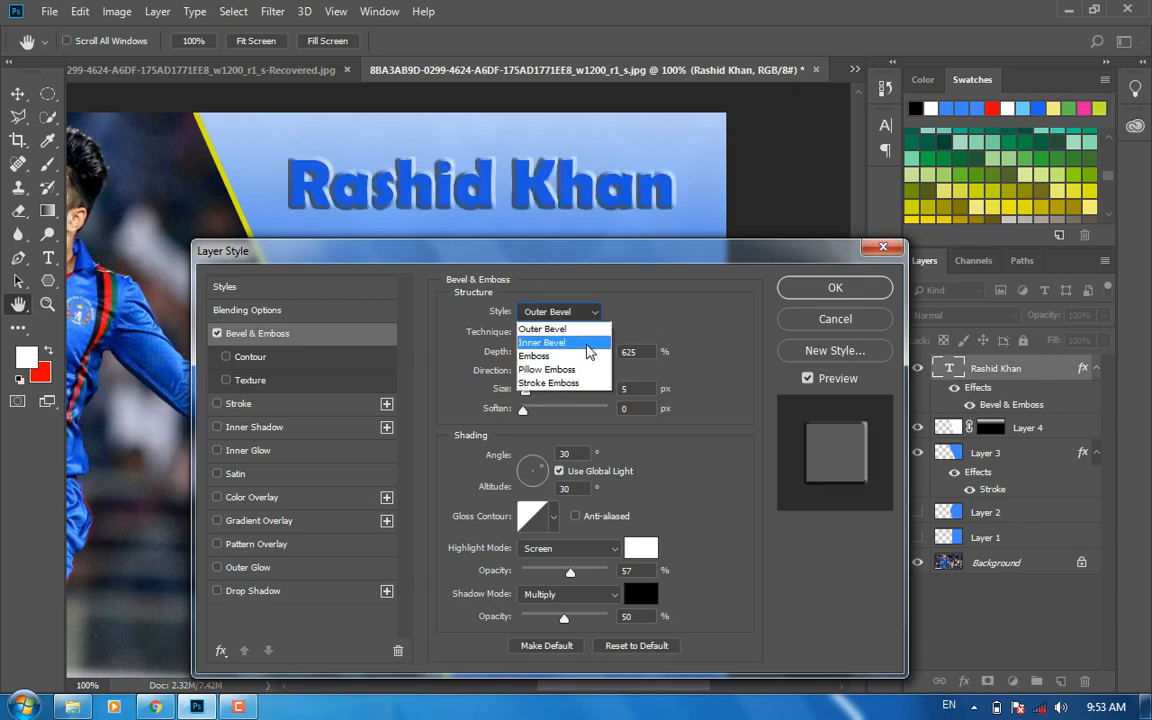
left_click(577, 356)
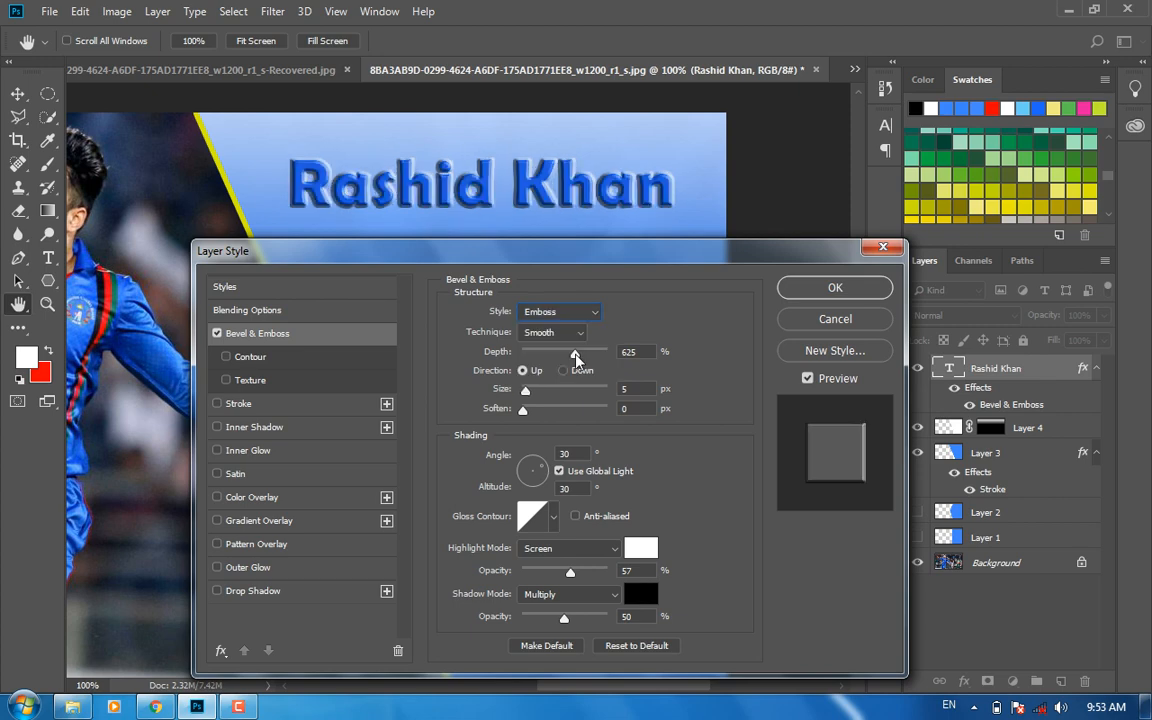
left_click(588, 314)
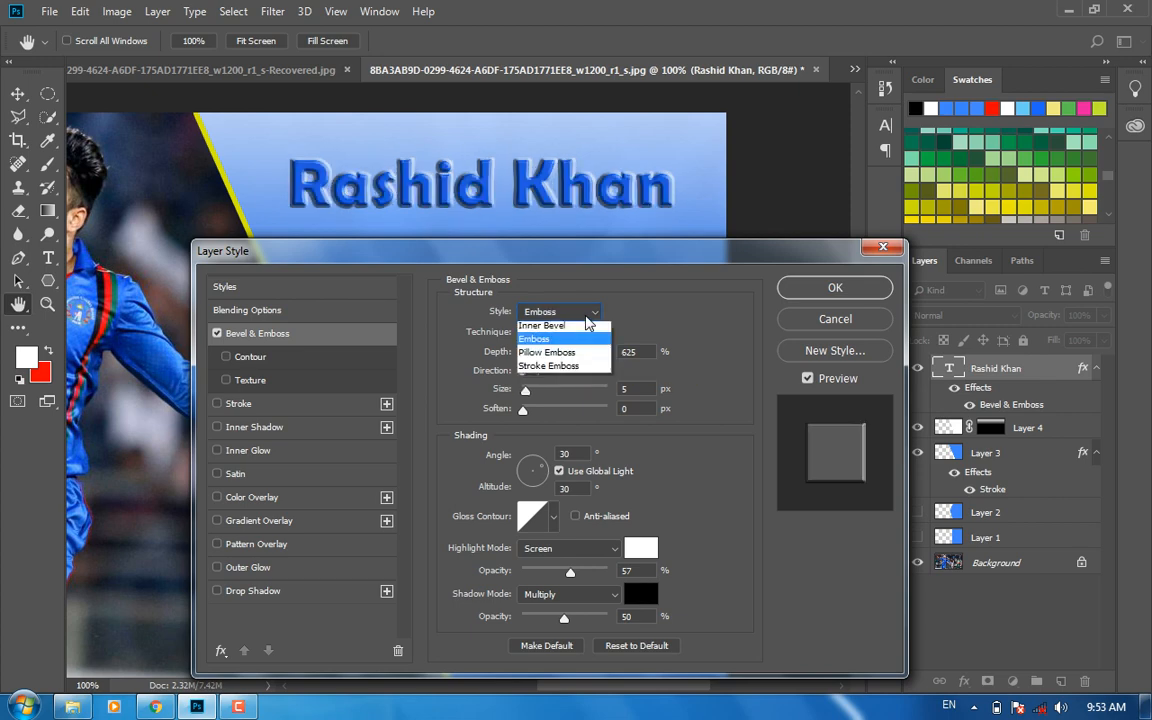
left_click(586, 368)
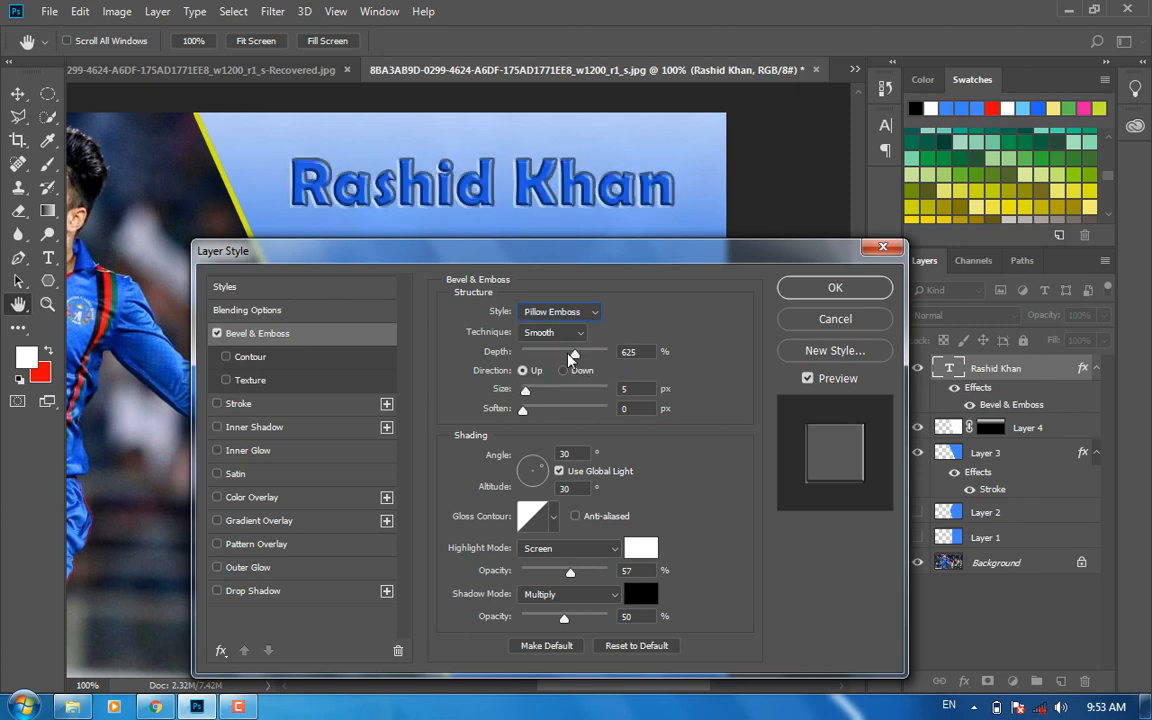
left_click(587, 312)
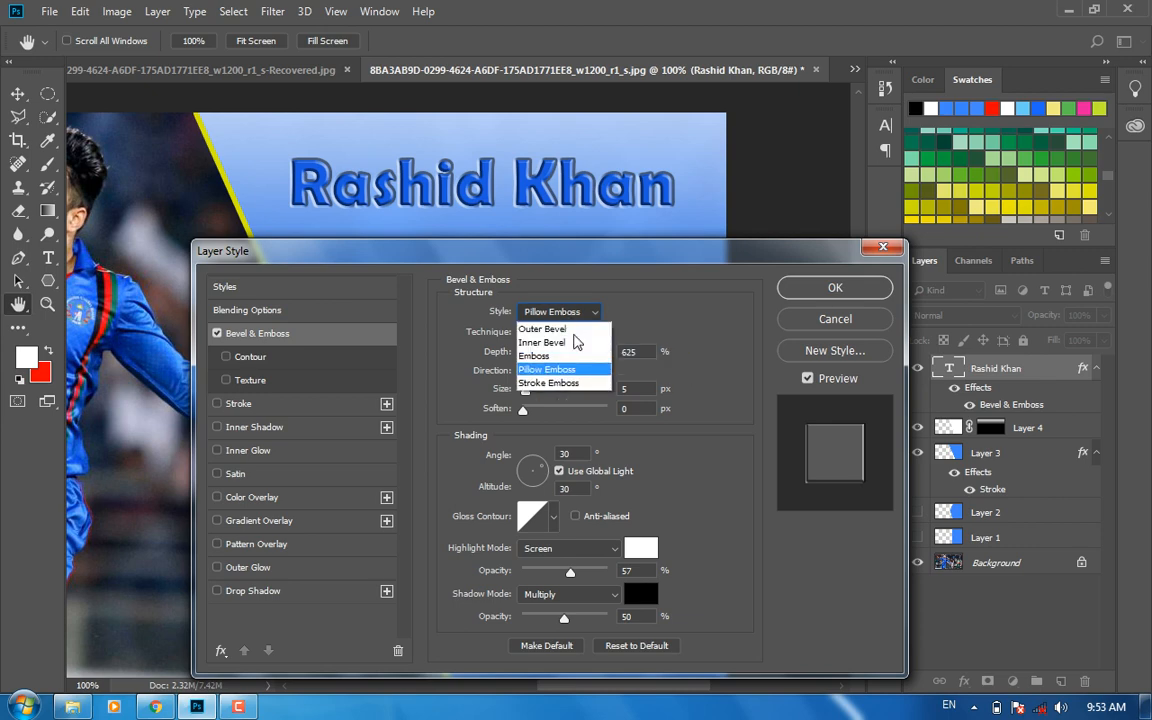
left_click(593, 385)
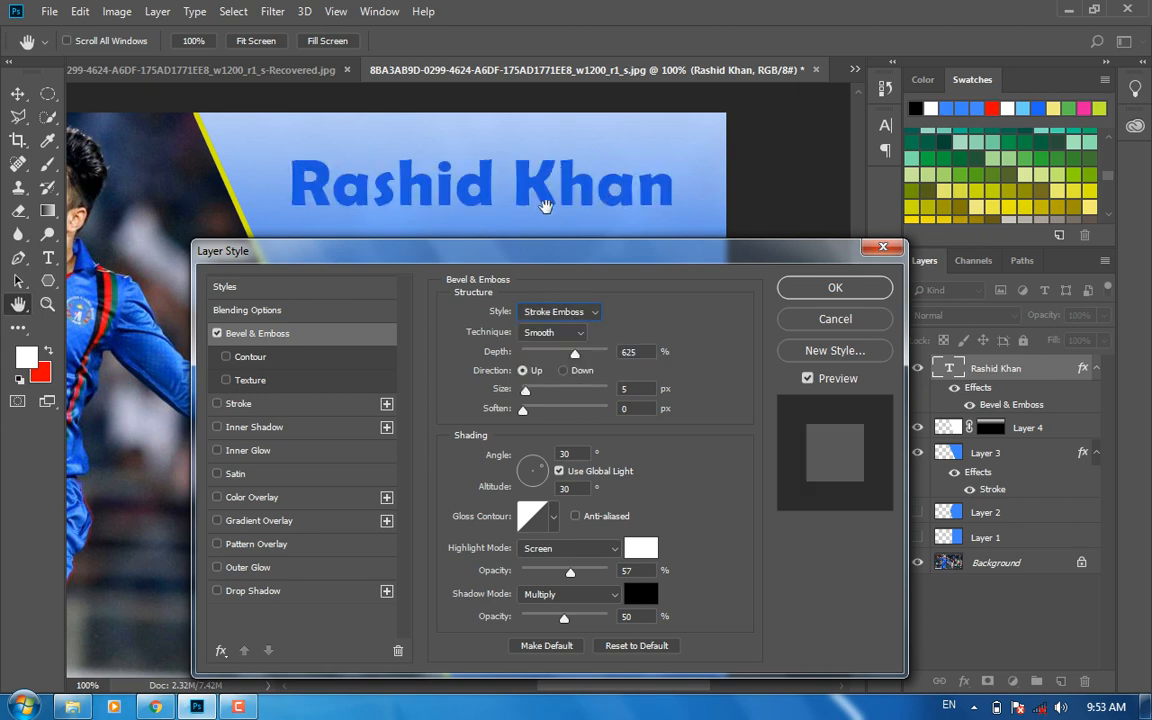
left_click(594, 312)
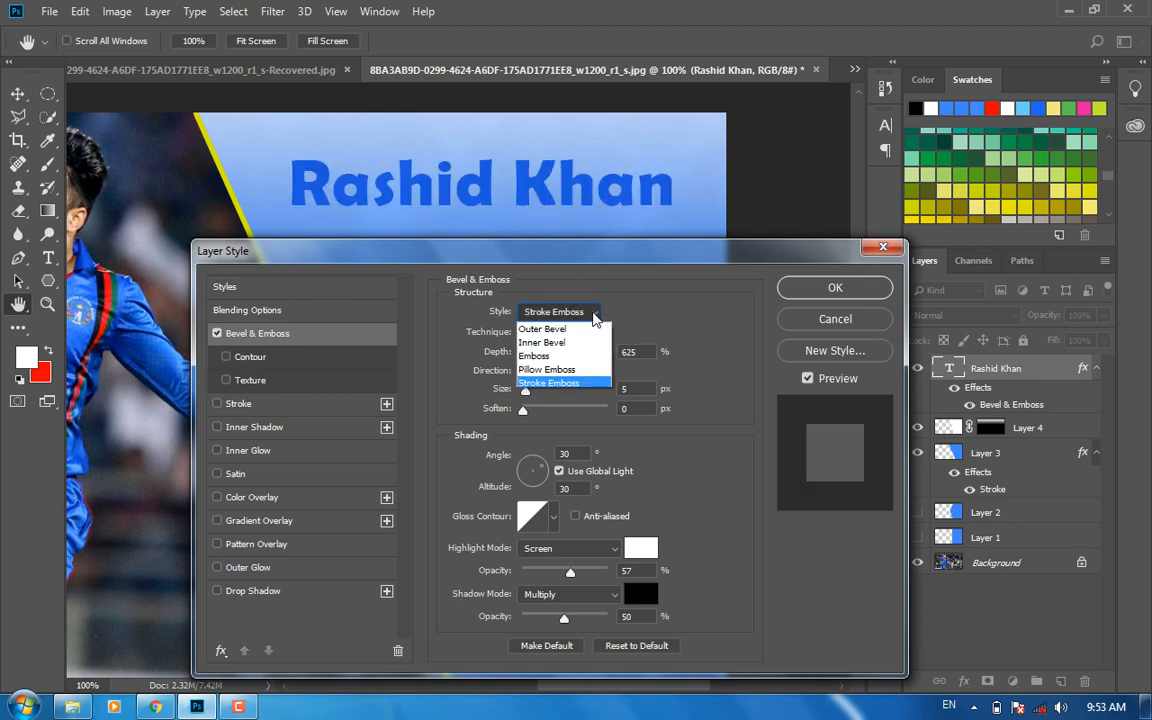
left_click(582, 342)
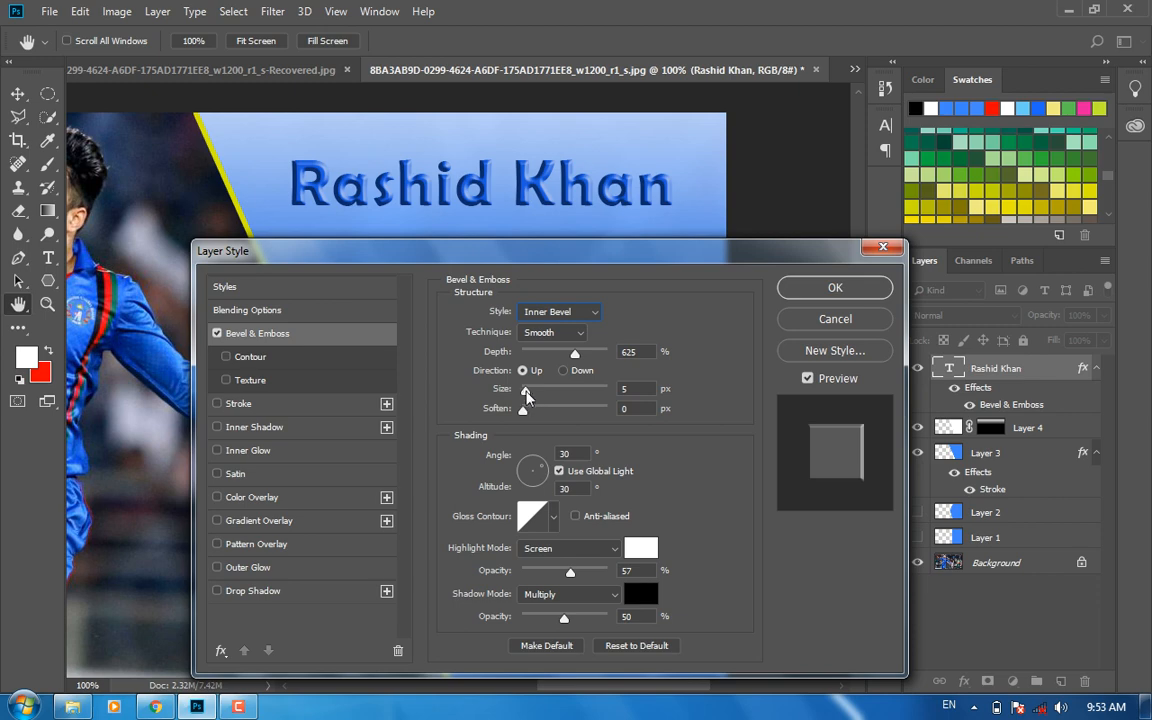
Set the bevel size to 3 px and enable its Contour, trying several presets and choosing the S-shaped curve
left_click_drag(528, 397, 526, 397)
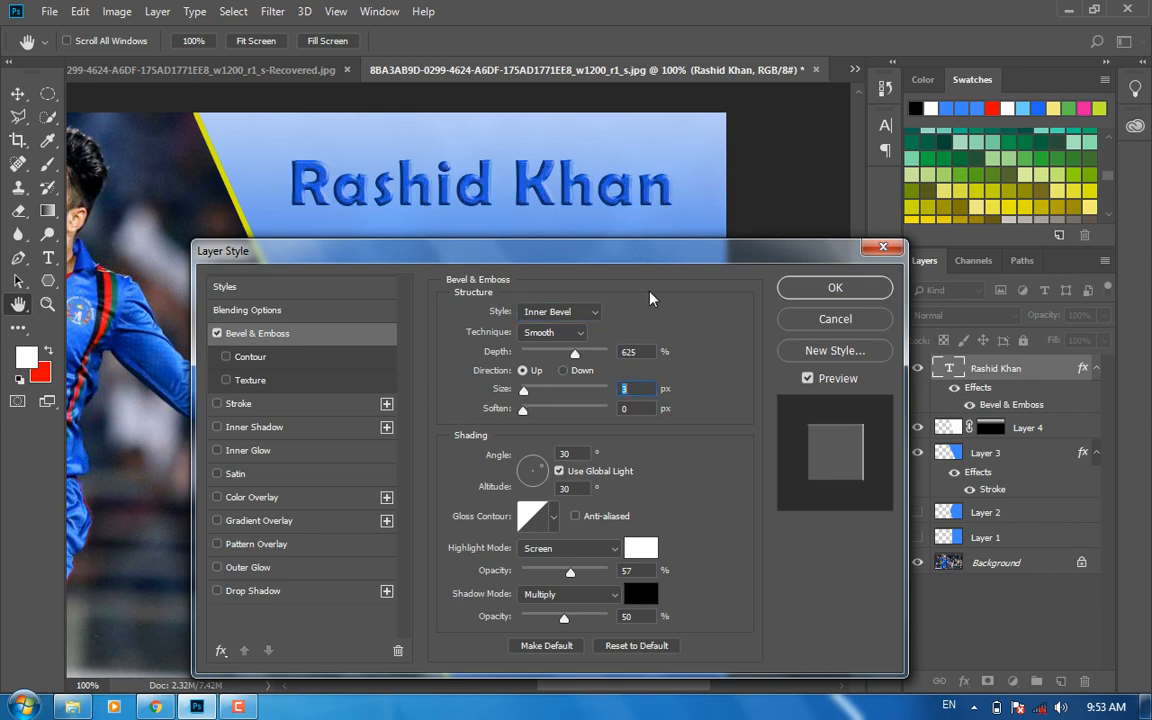
left_click(277, 358)
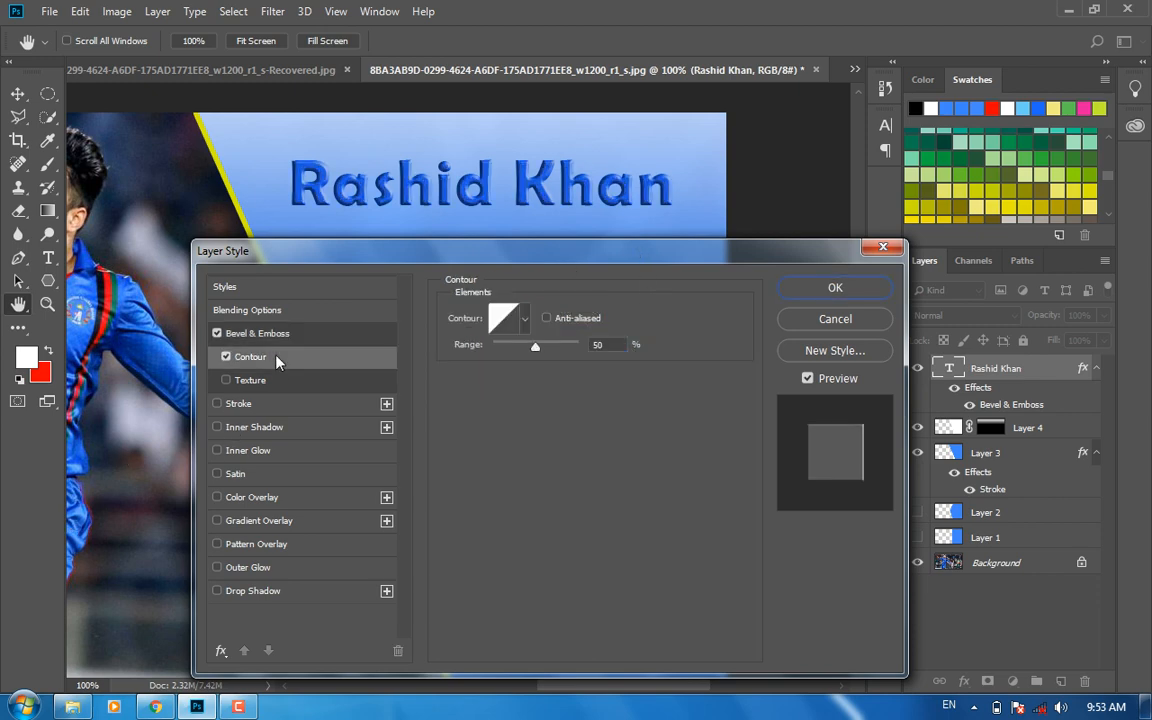
left_click(524, 318)
left_click(531, 390)
left_click(558, 388)
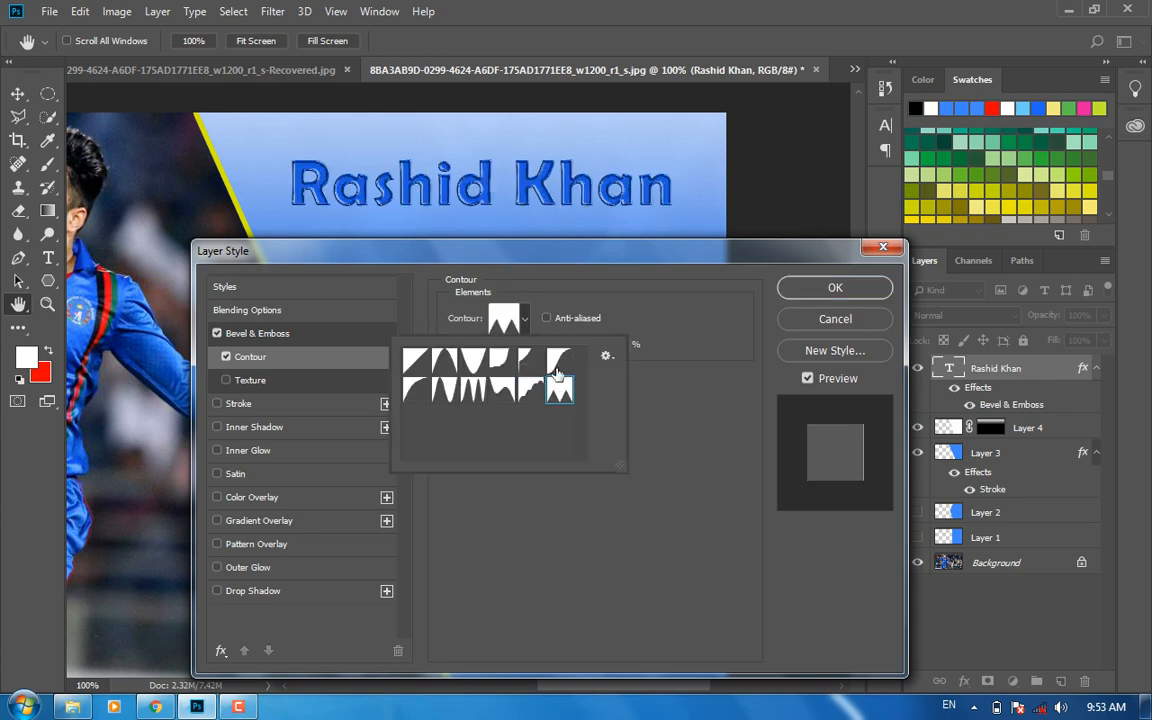
left_click(559, 365)
left_click(532, 362)
left_click(482, 366)
left_click(449, 362)
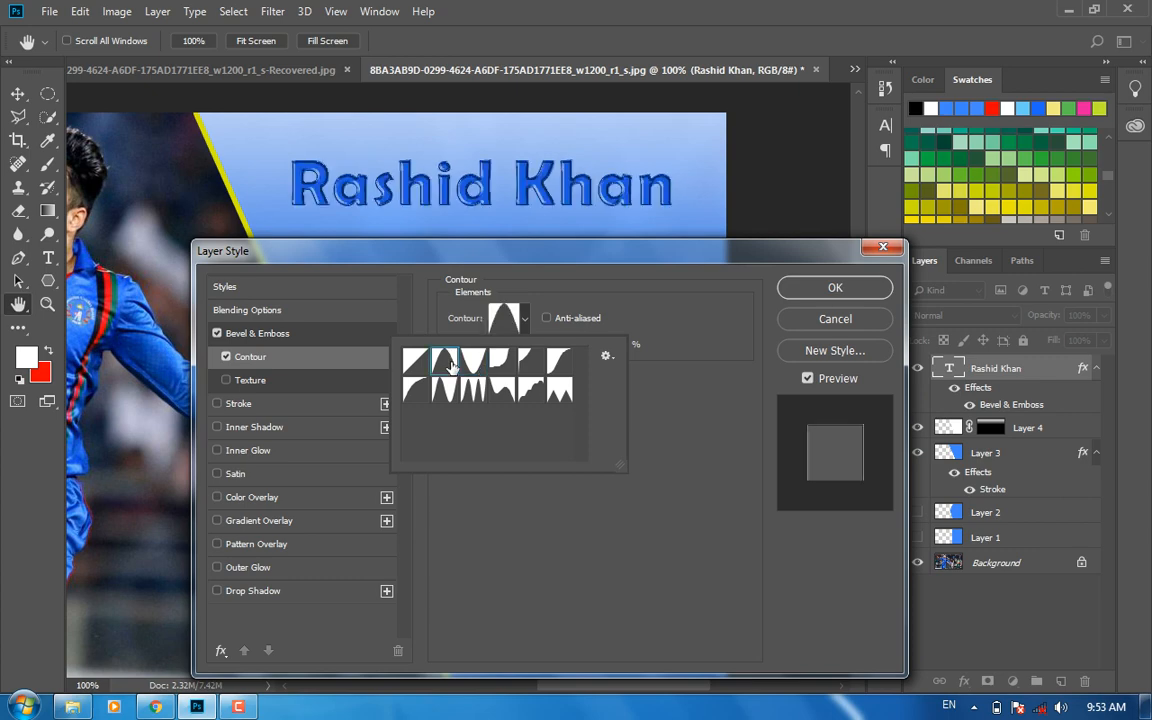
left_click(419, 362)
left_click(558, 362)
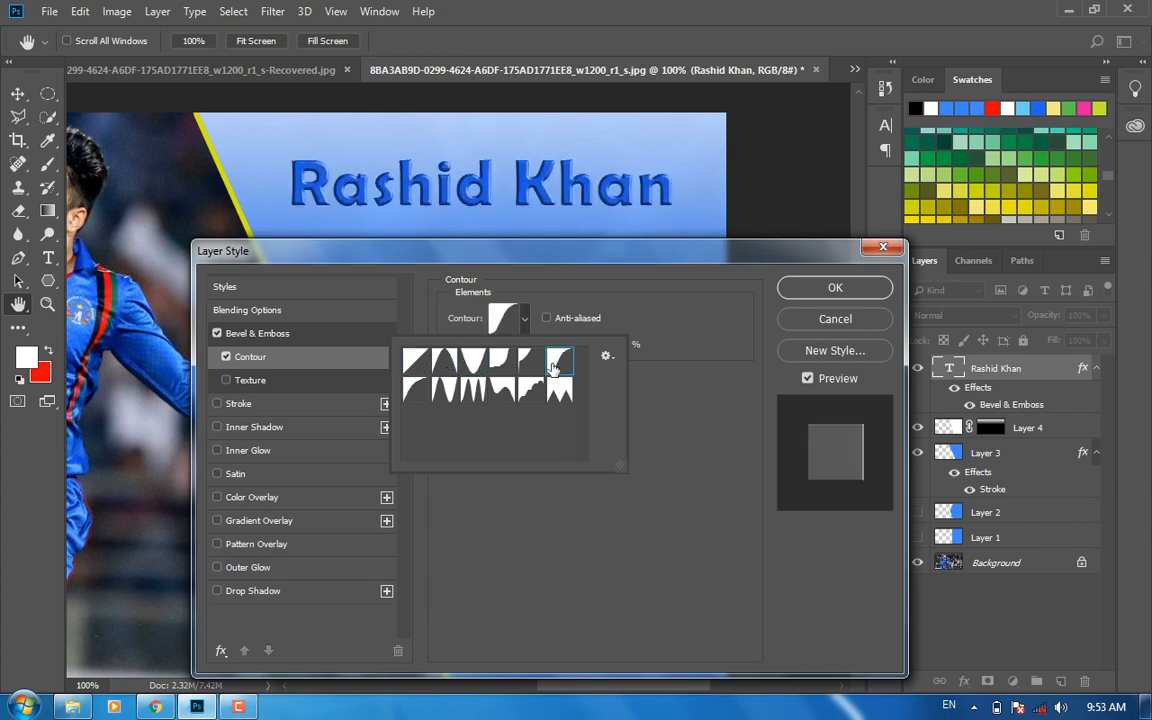
left_click(660, 472)
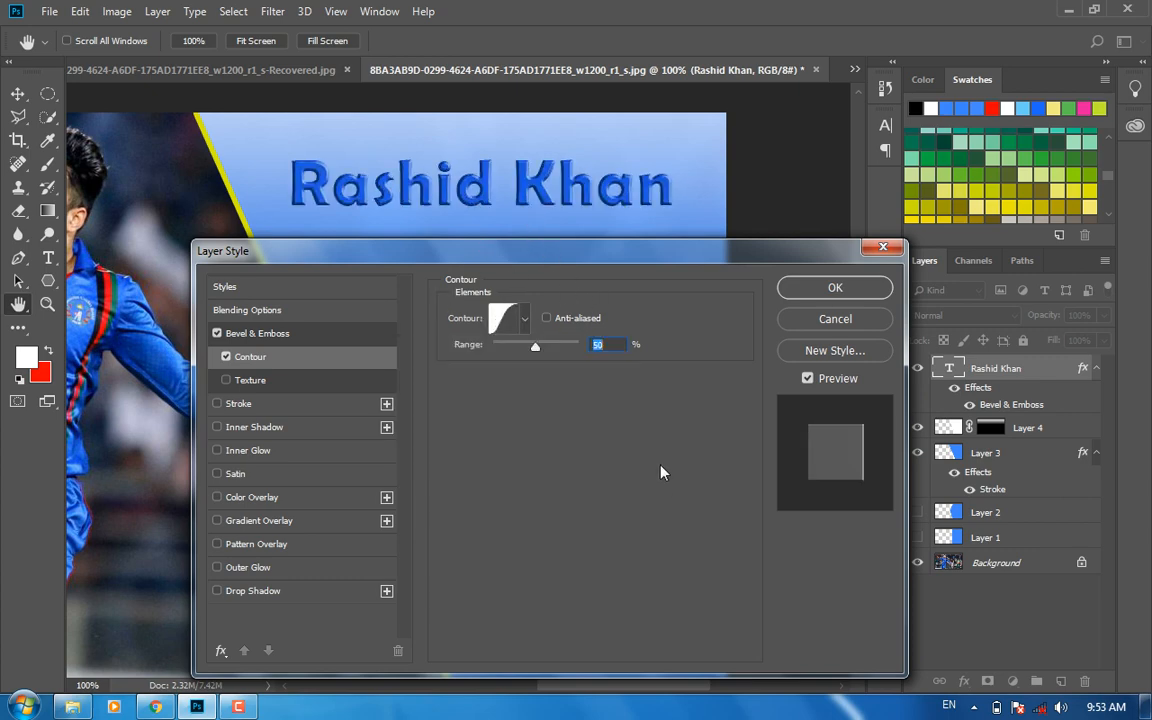
Try a Texture on the text's bevel with several patterns, including the concentric squares, and turn the texture off again
left_click(227, 380)
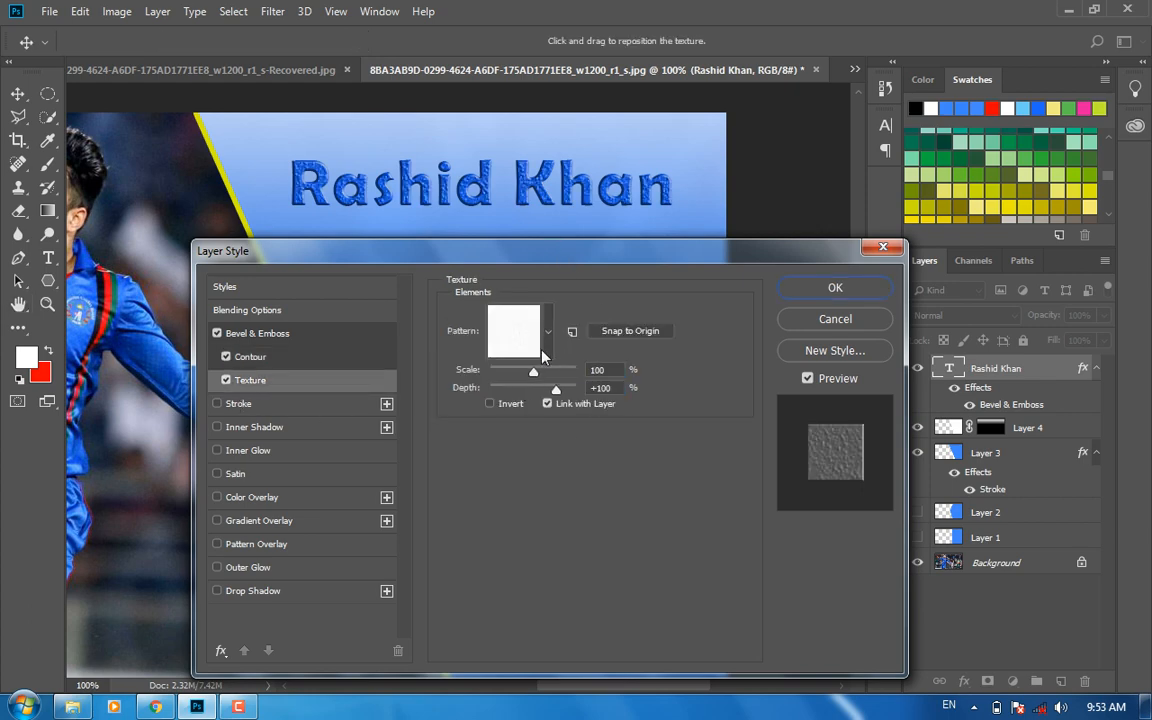
left_click(505, 328)
left_click(565, 418)
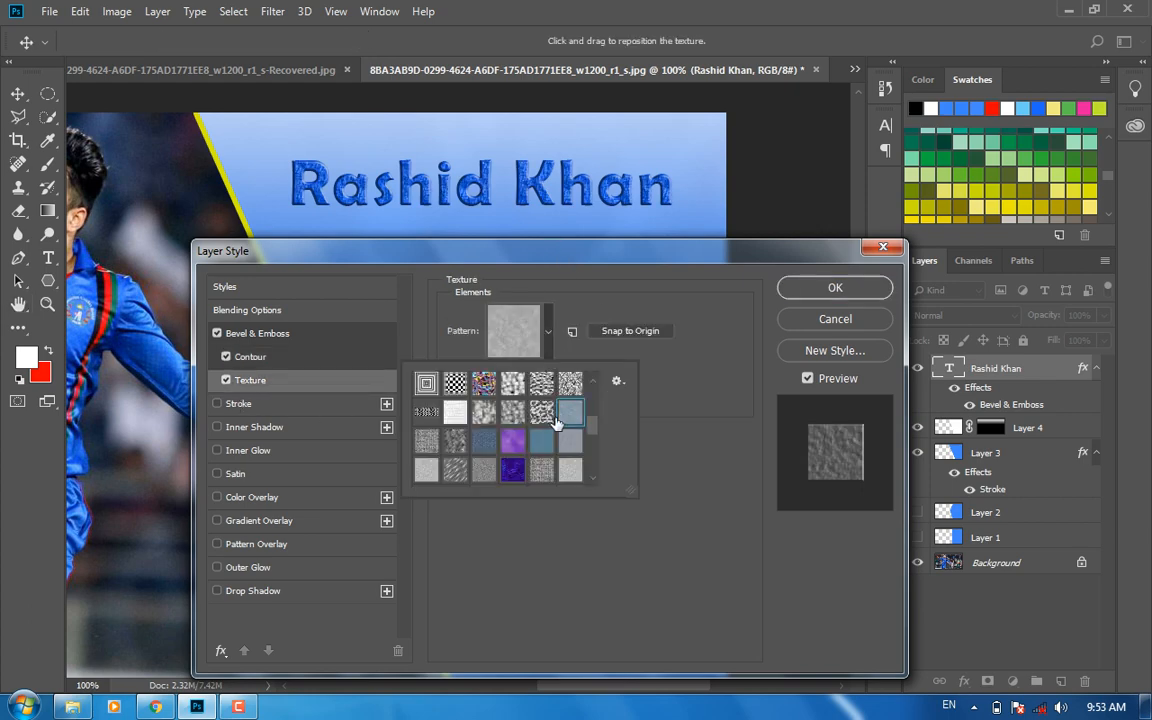
left_click(549, 419)
left_click(568, 418)
left_click_drag(590, 428, 598, 396)
left_click(513, 416)
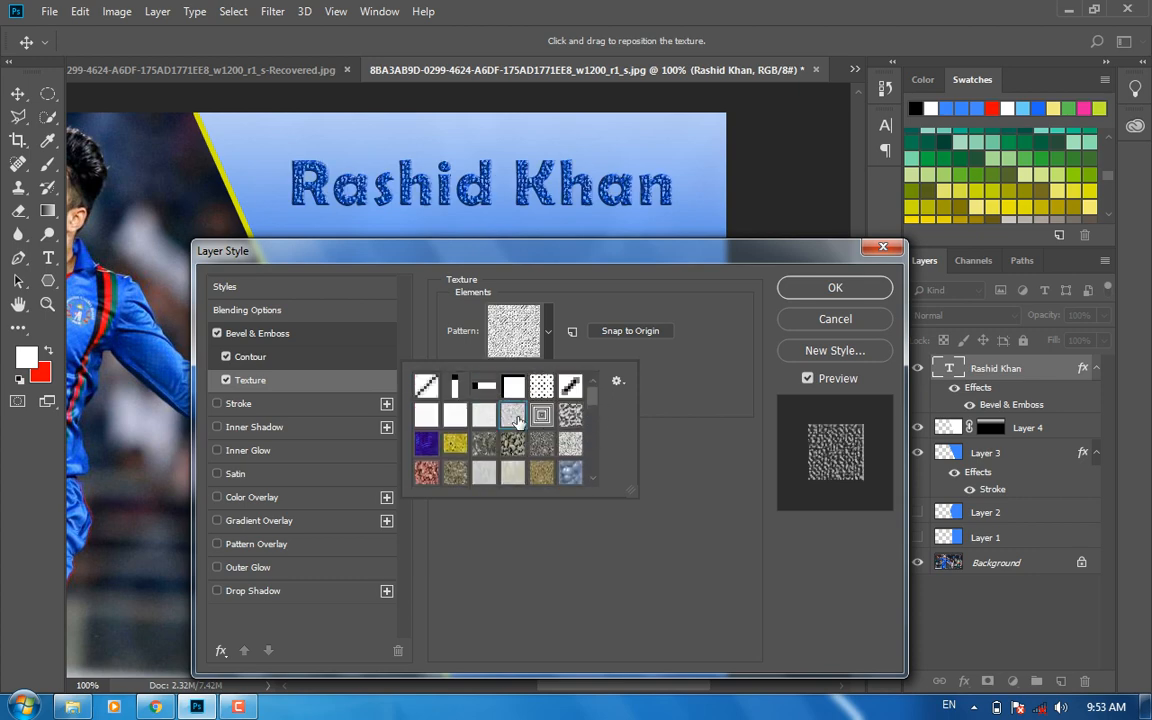
left_click(541, 415)
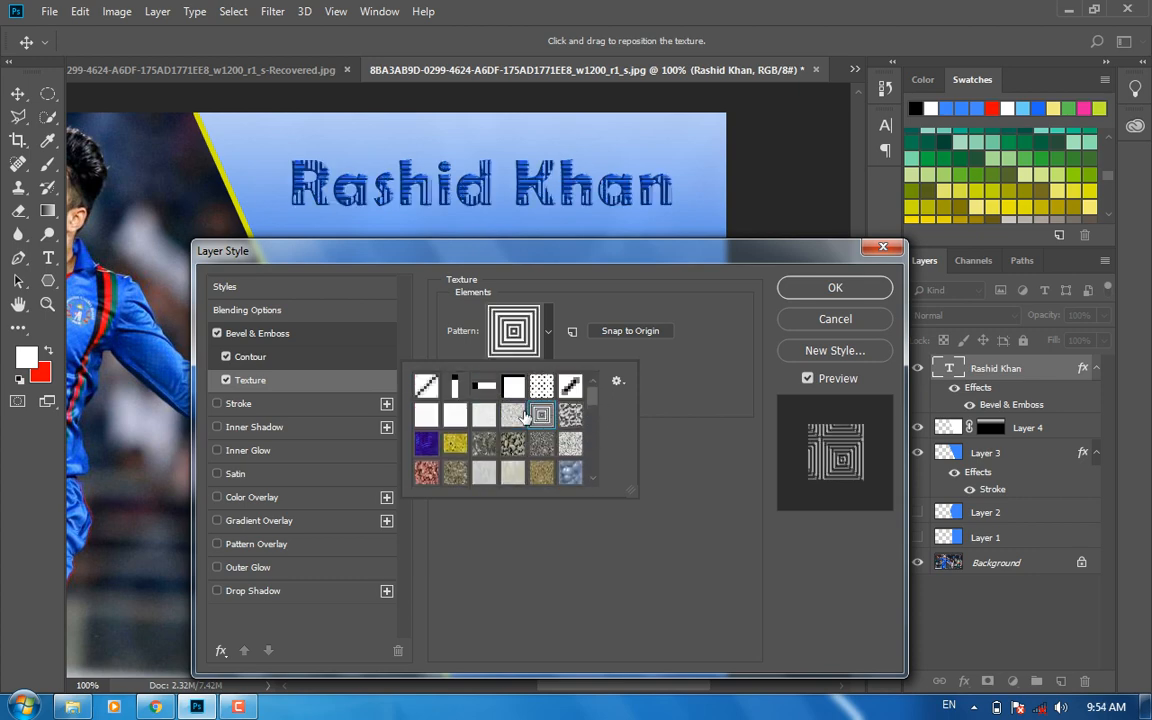
left_click(226, 380)
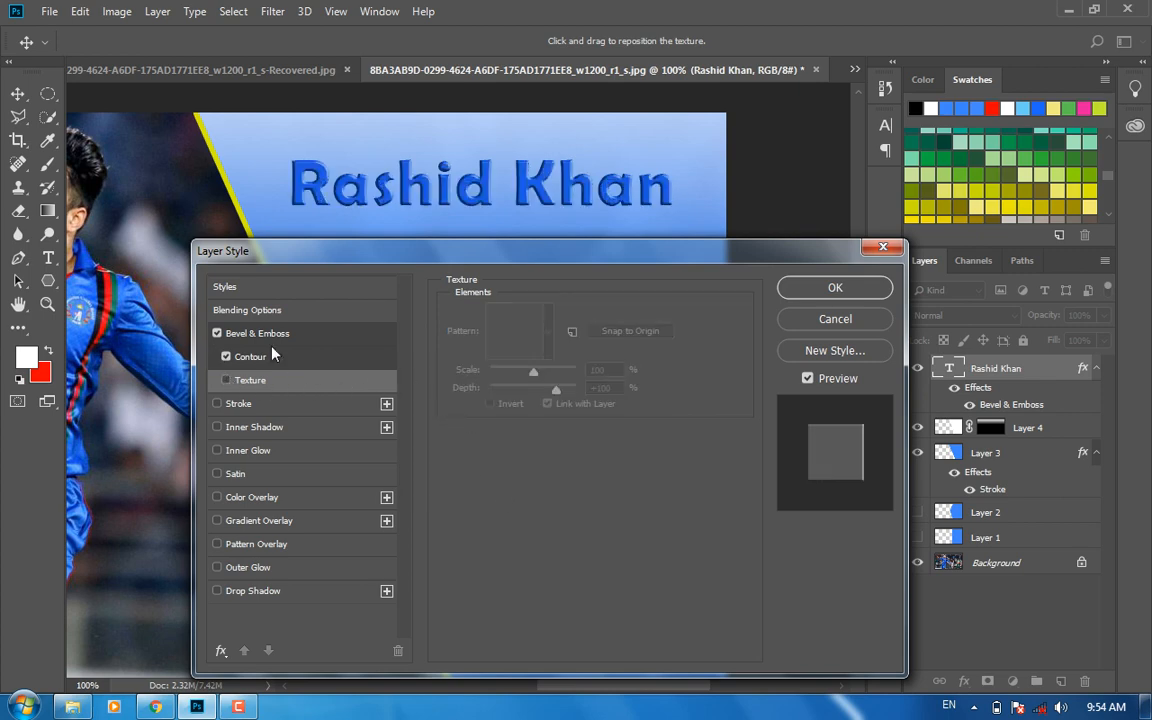
Add a Stroke effect to the "Rashid Khan" text and set its color to black (000000)
left_click(224, 404)
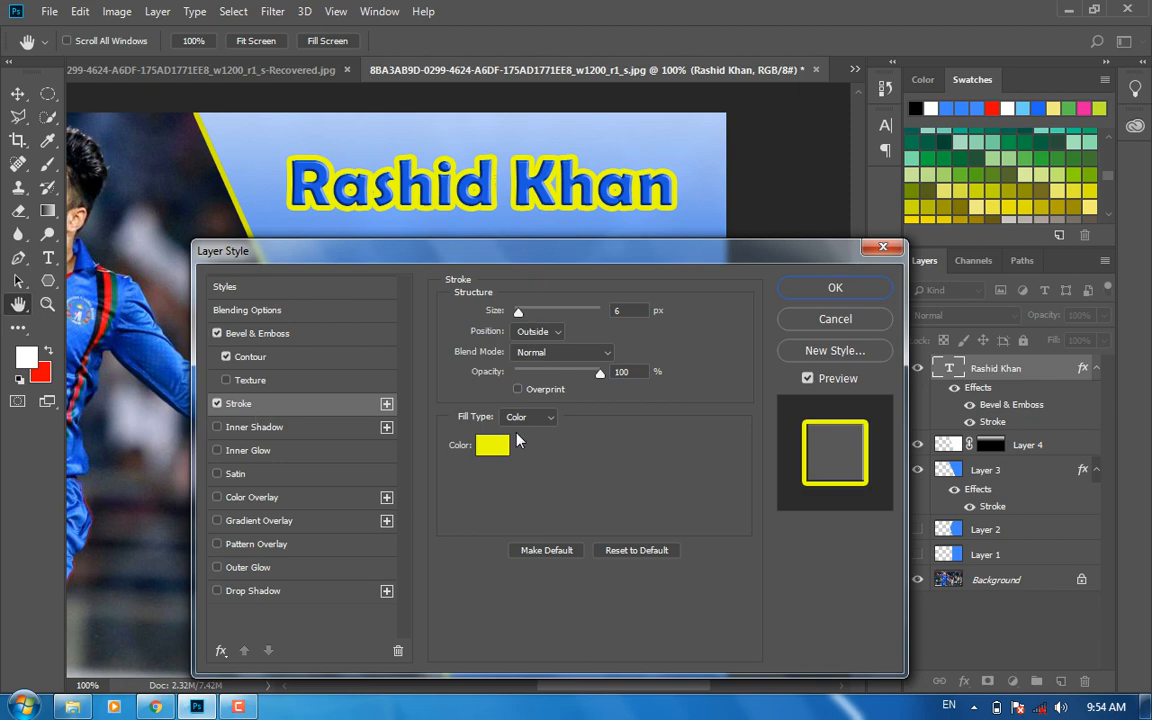
left_click(493, 447)
type("000000")
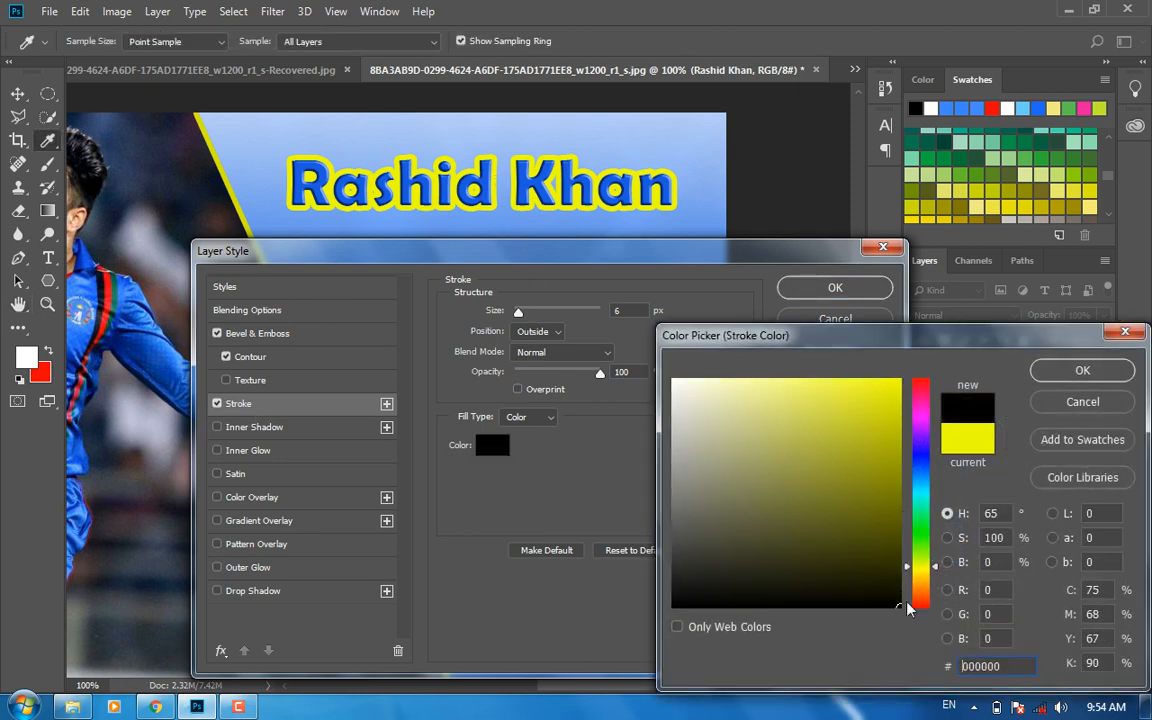
left_click(1082, 371)
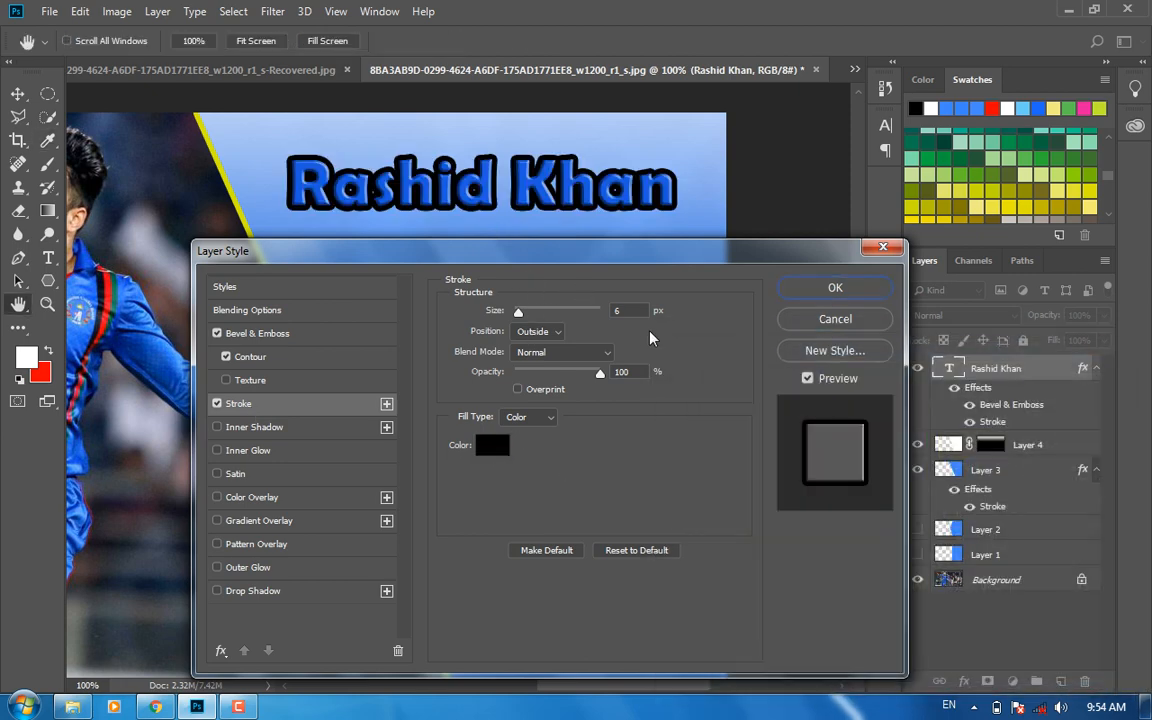
Set the text stroke's size to 2 px
key("Down")
key("Down")
key("Down")
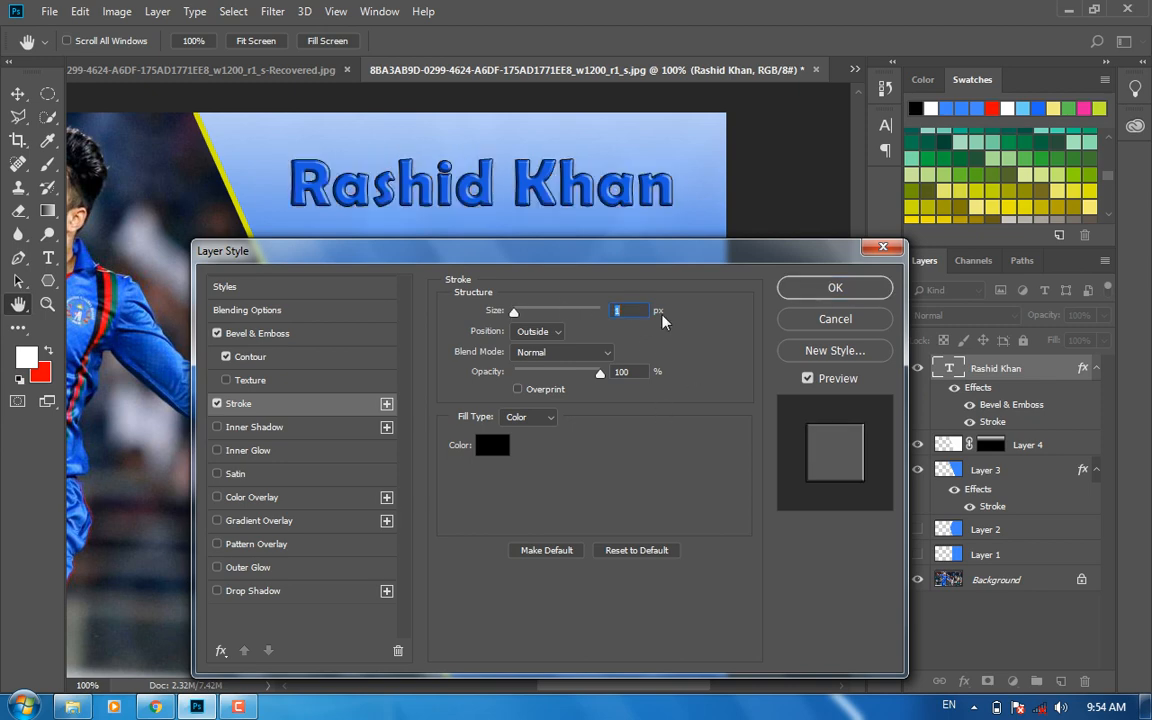
key("Up")
key("Down")
key("Up")
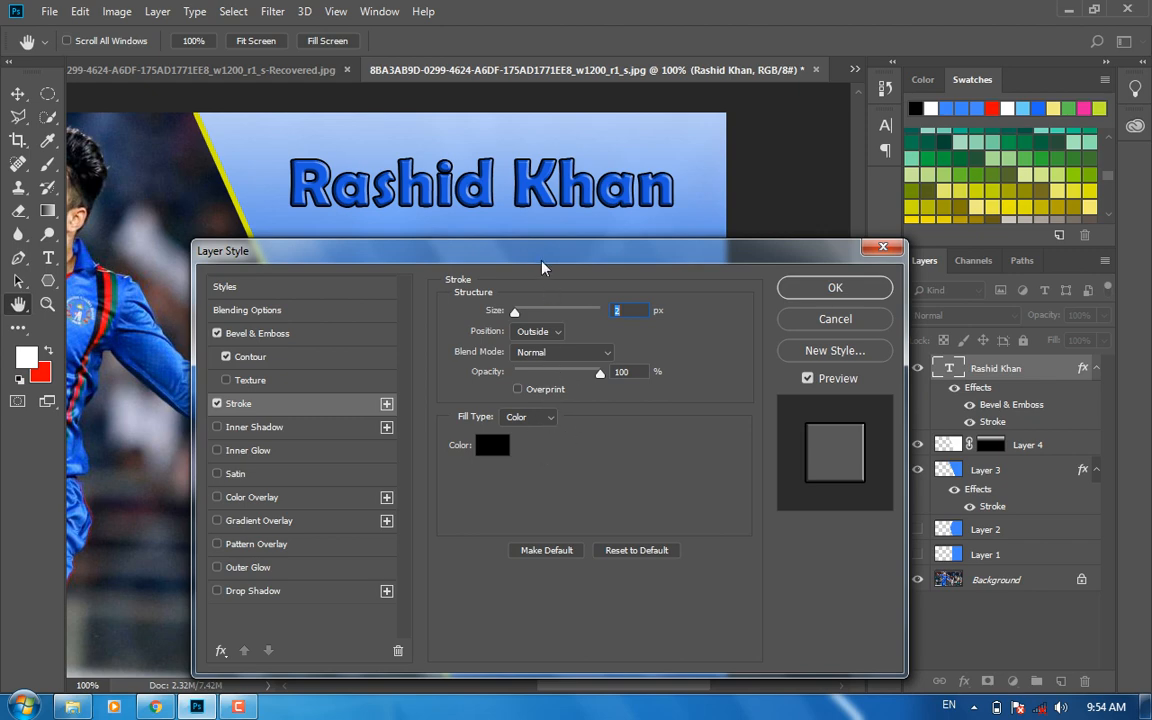
Try a red Inner Shadow on the text with Normal blending, 94% opacity, 5 px distance and 13 px size, and turn it off
left_click_drag(540, 252, 583, 239)
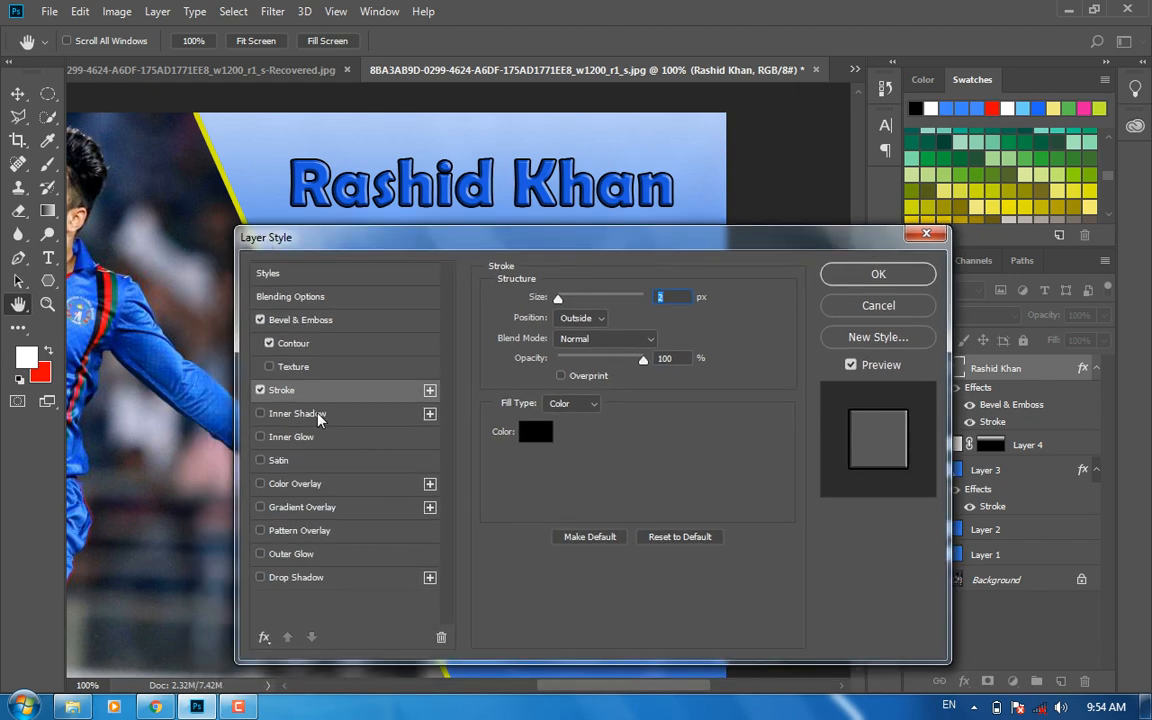
left_click(297, 413)
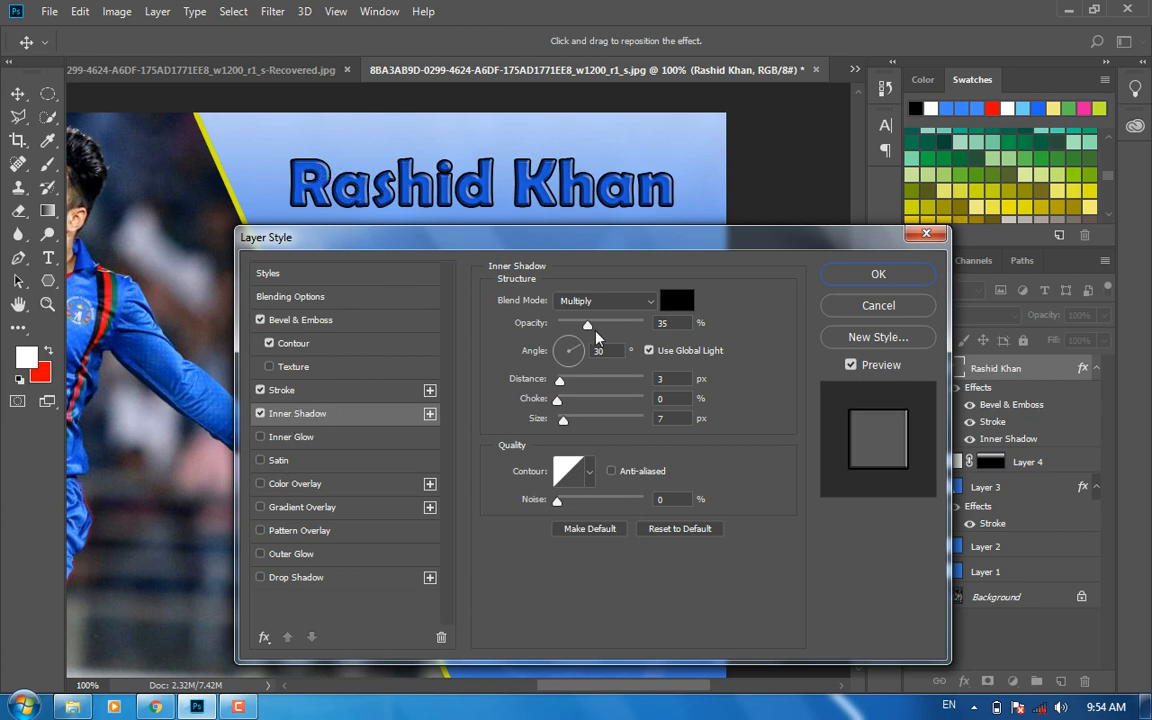
left_click_drag(594, 333, 640, 332)
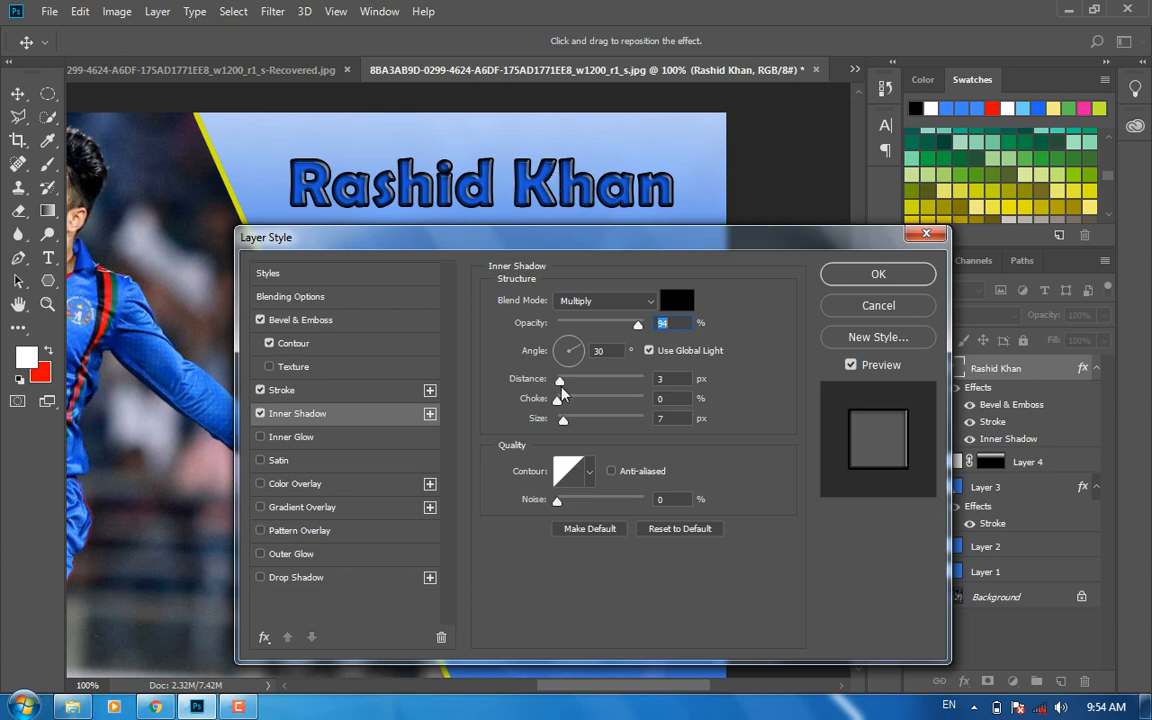
left_click_drag(560, 391, 568, 423)
left_click(676, 300)
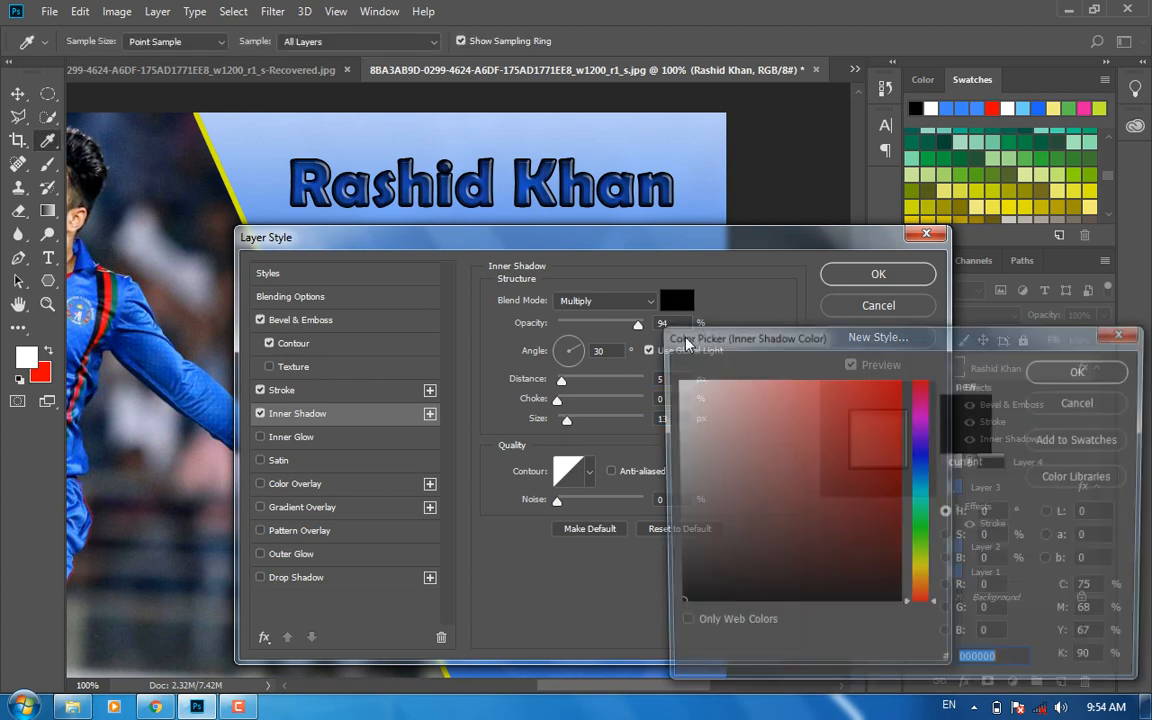
left_click(893, 380)
left_click(1045, 368)
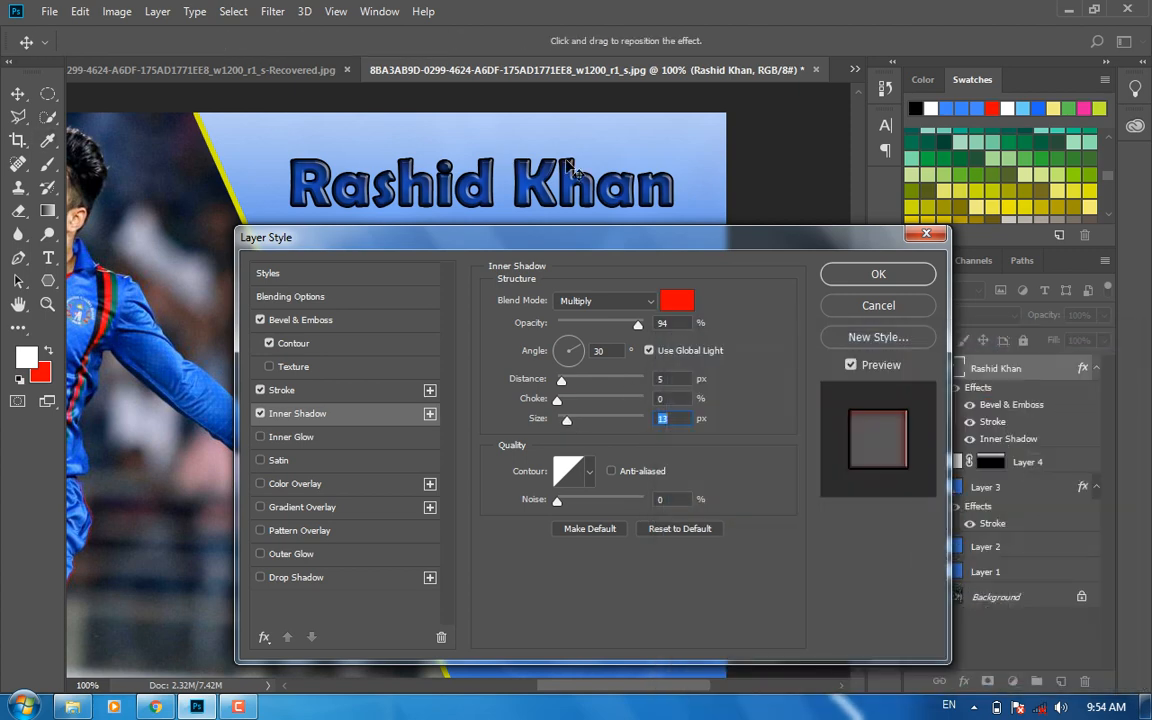
left_click(605, 300)
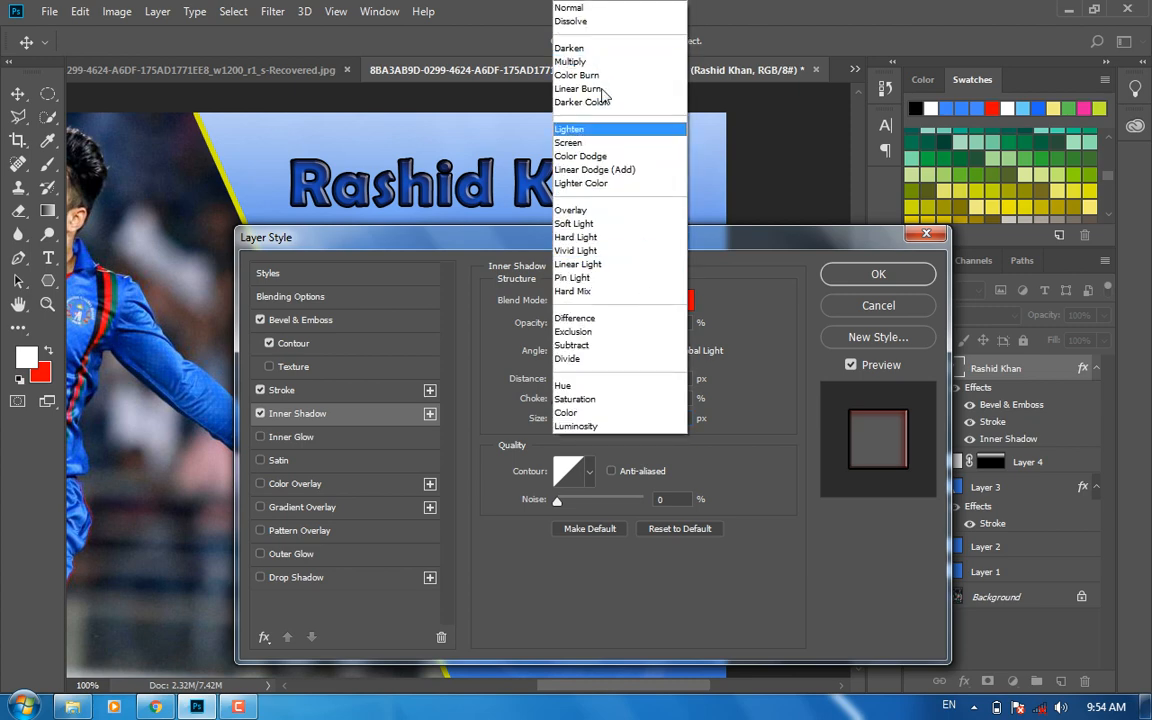
left_click(590, 8)
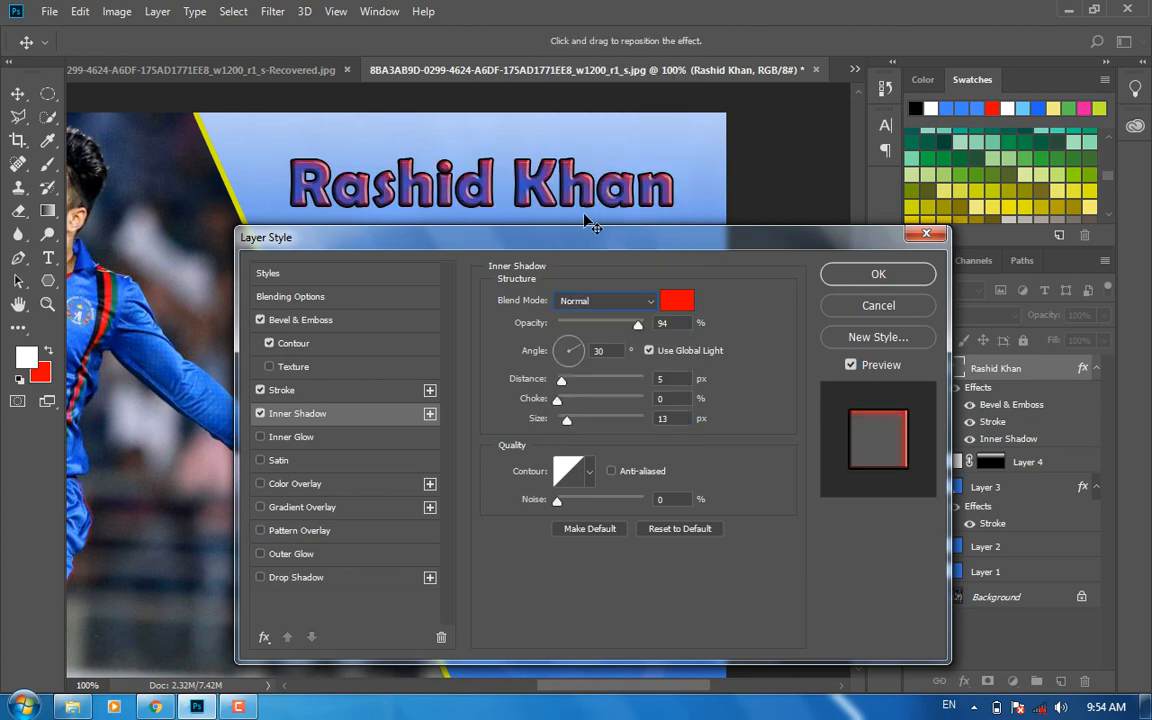
left_click(261, 414)
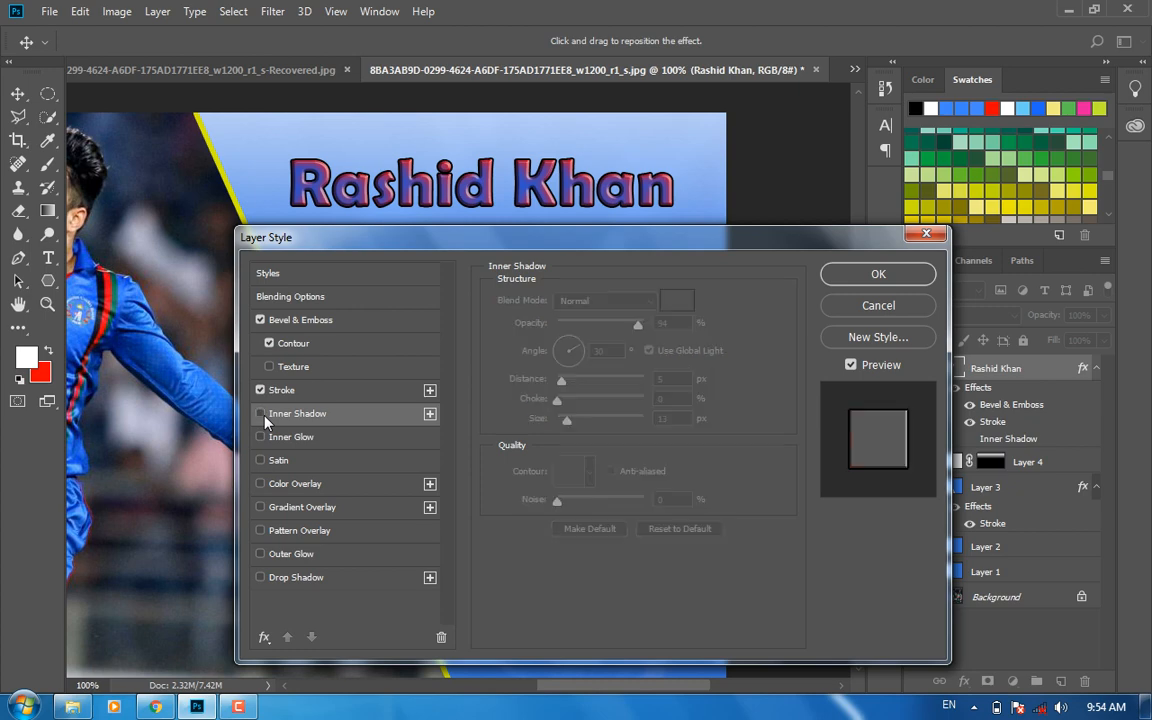
Try an Inner Glow on the text with 100% opacity and 4 px size, and turn it off
left_click(318, 438)
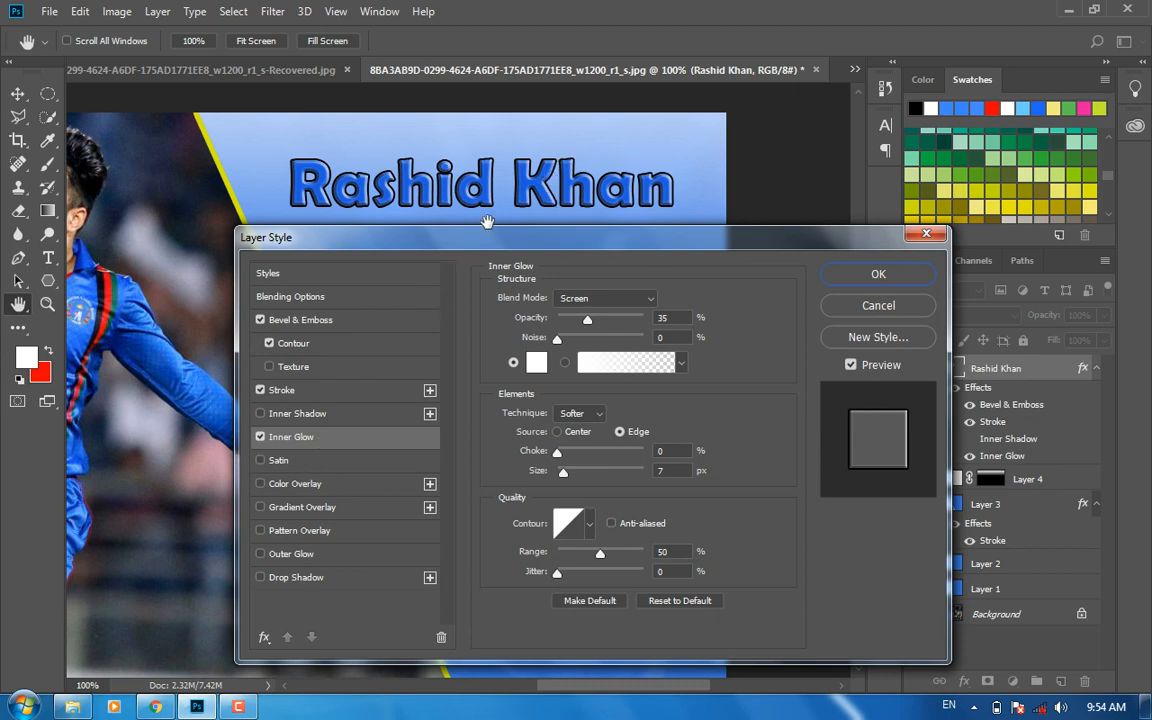
left_click_drag(592, 322, 661, 327)
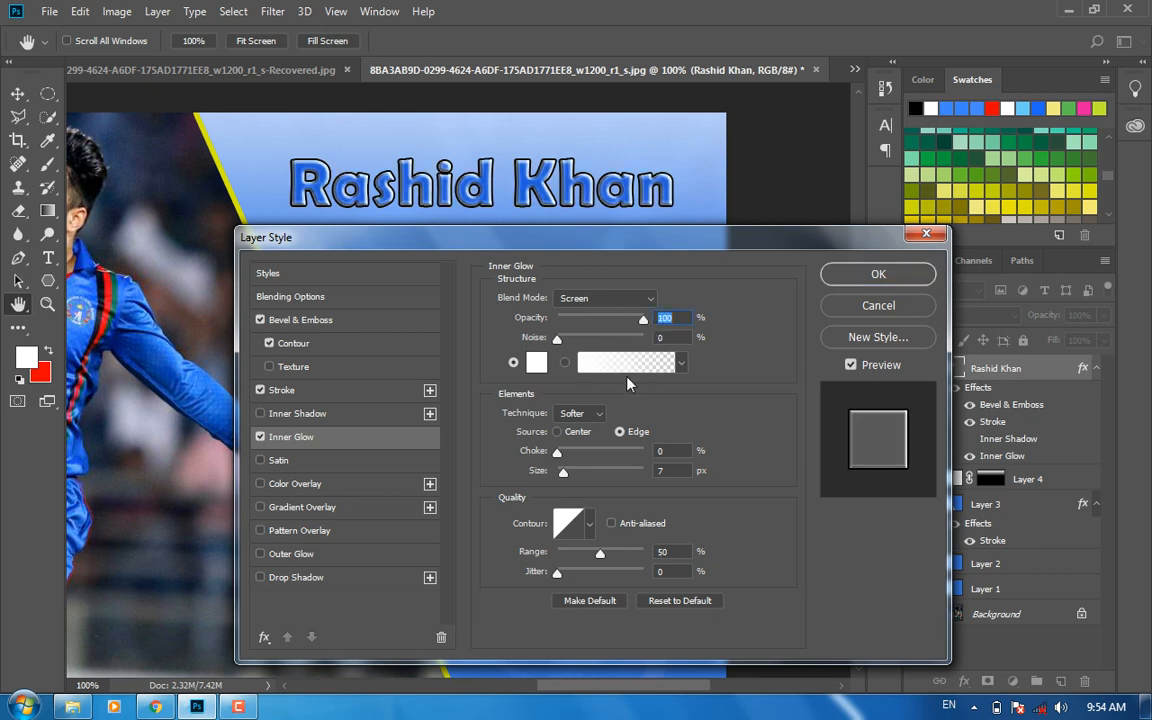
mouse_move(563, 472)
left_mouse_down()
mouse_move(585, 472)
mouse_move(561, 473)
left_mouse_up()
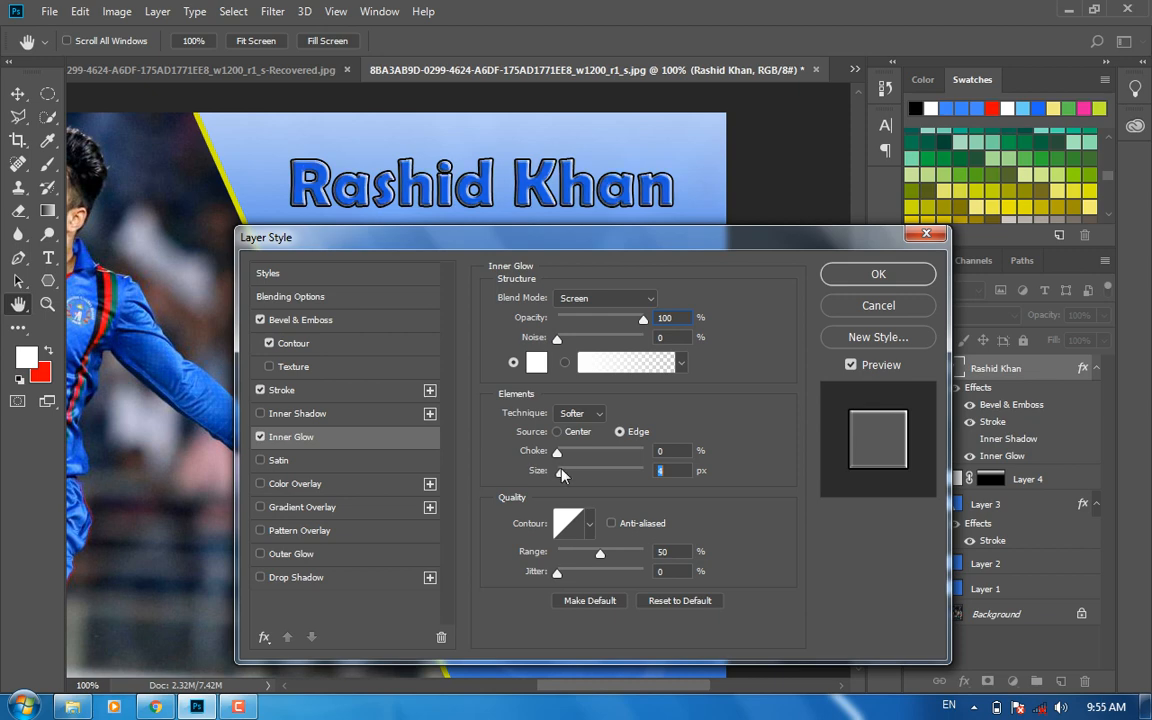
left_click(260, 438)
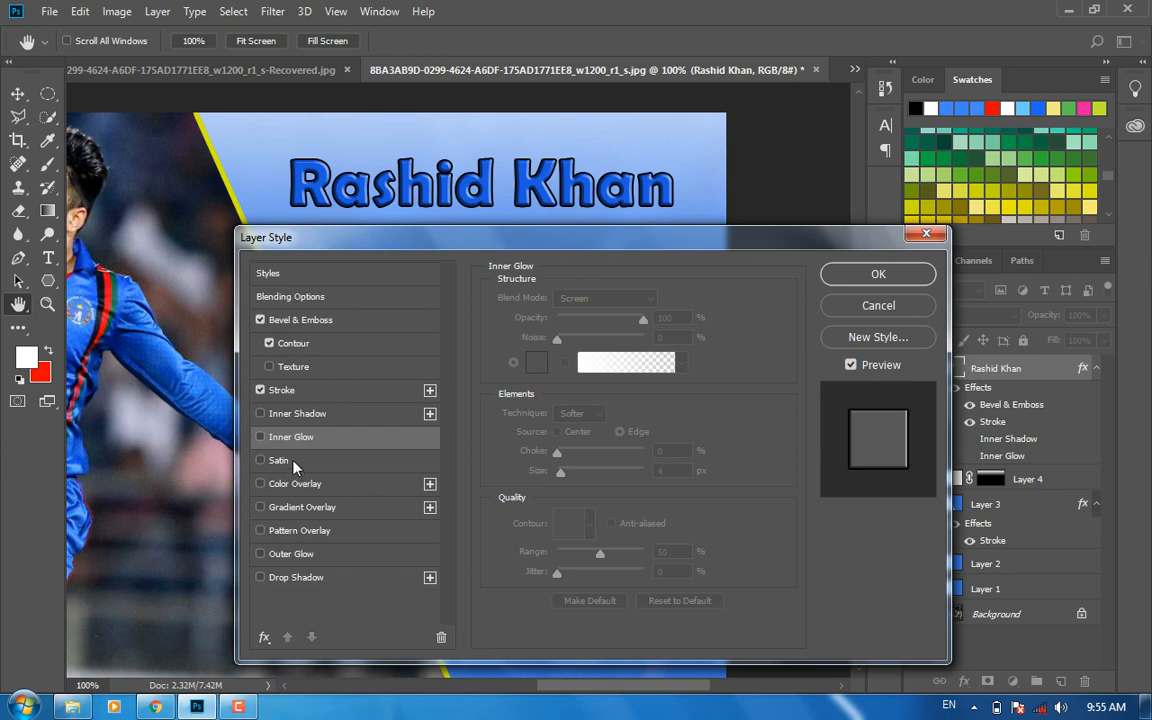
Try a Satin effect on the text with color ff0cf6, 45° angle, 95 px distance and 250 px size, and turn it off
left_click(290, 463)
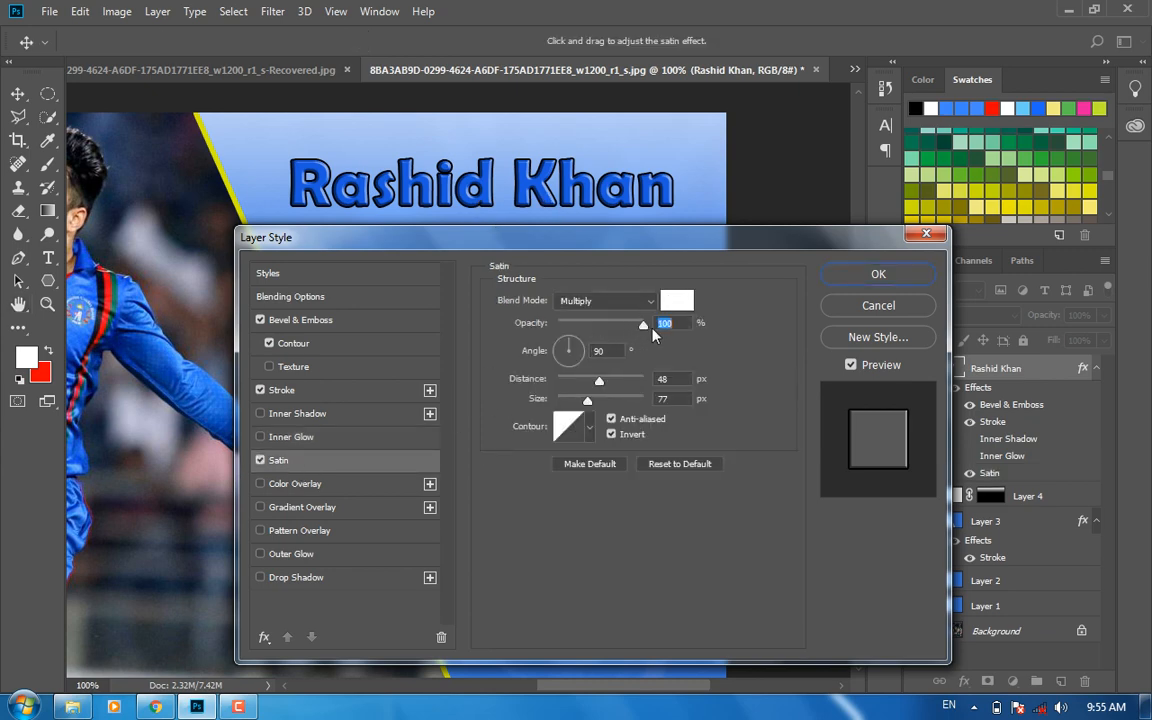
left_click_drag(587, 400, 611, 383)
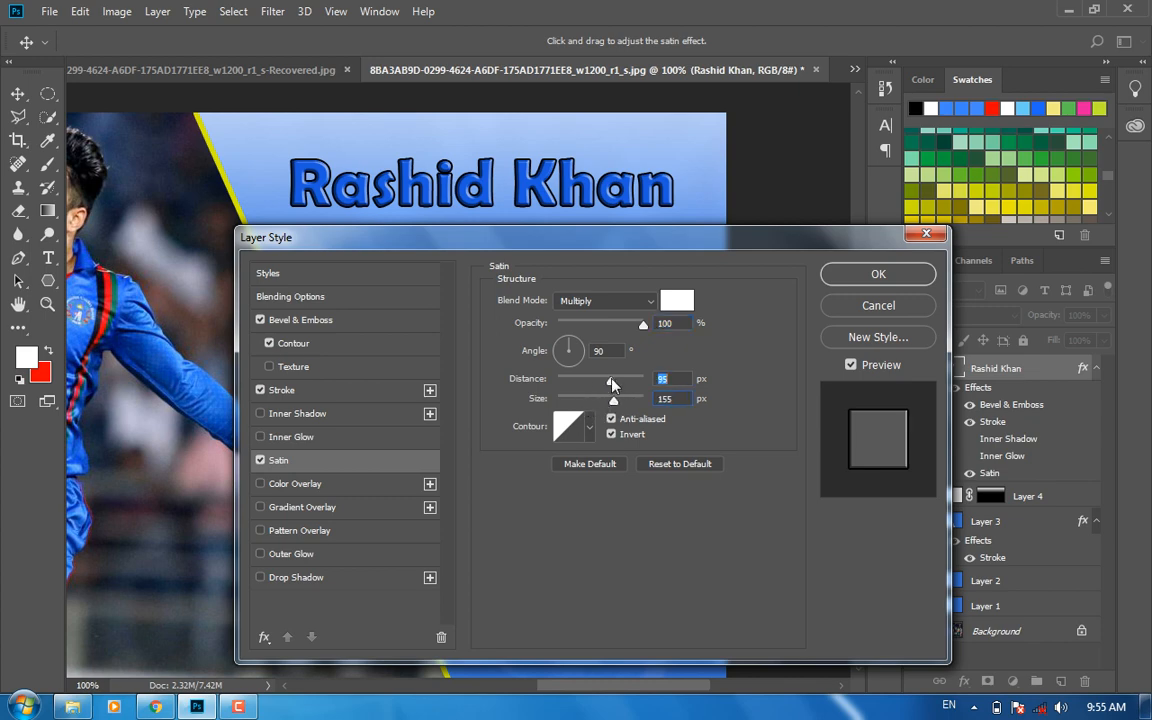
left_click(676, 301)
left_click(714, 420)
left_click(920, 440)
left_click(920, 410)
left_click(898, 381)
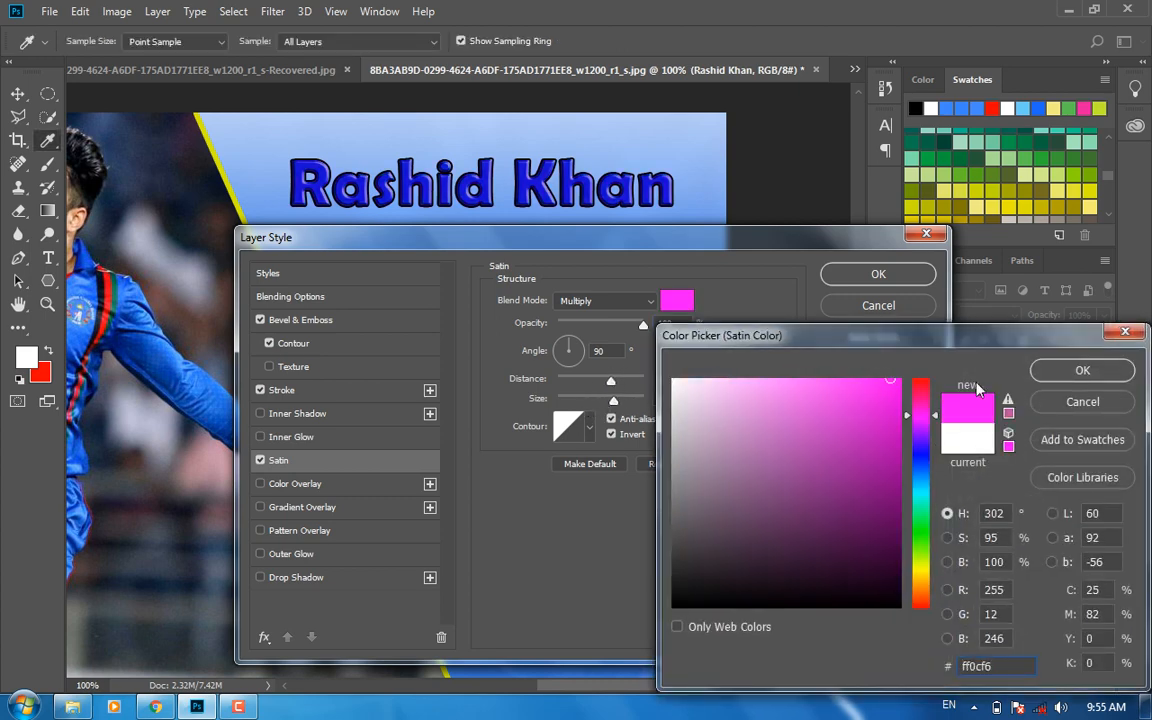
left_click(1082, 370)
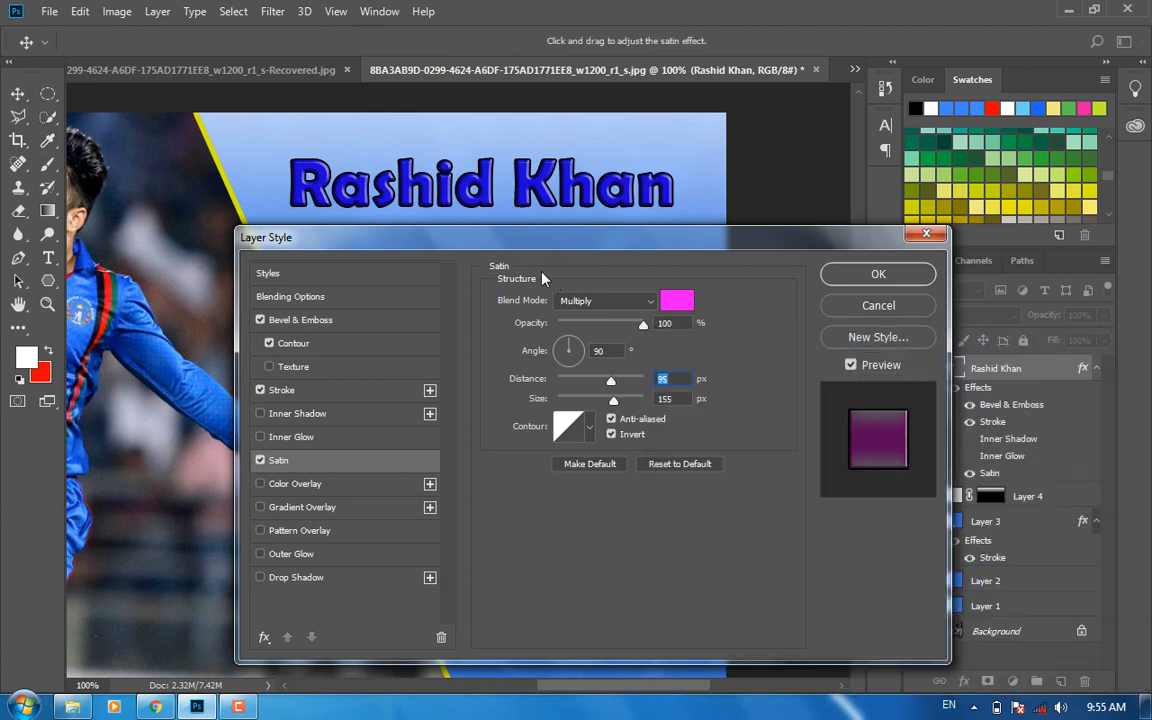
left_click(576, 346)
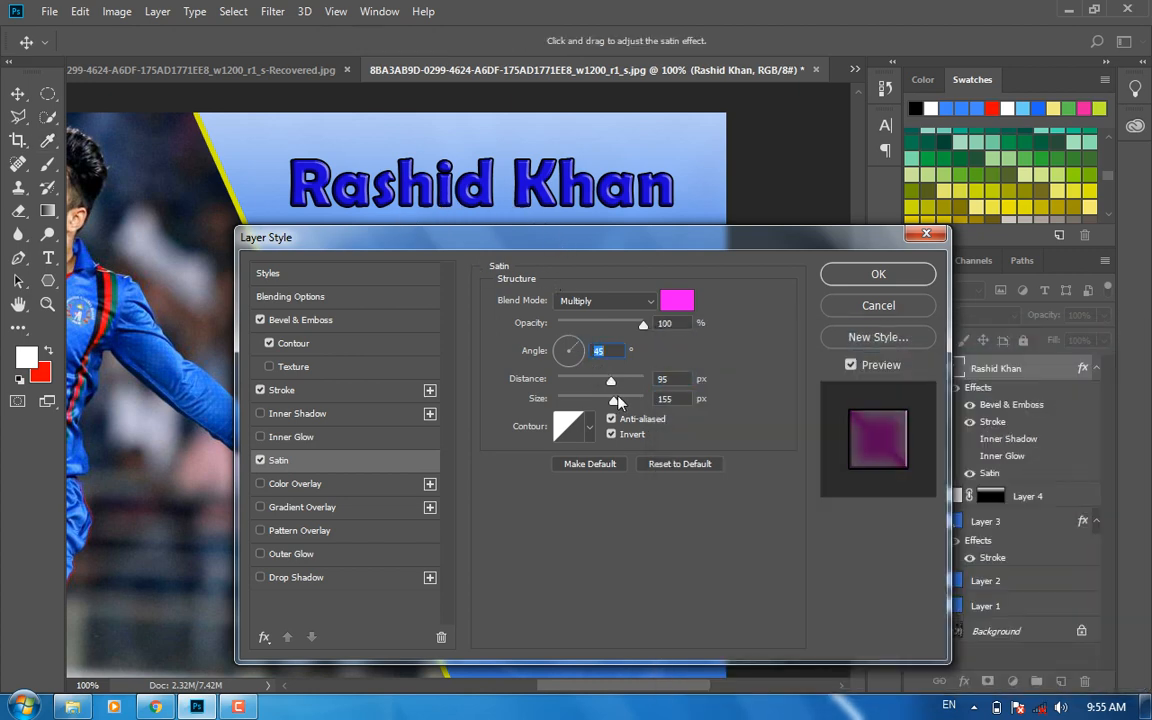
left_click_drag(613, 400, 645, 400)
left_click(260, 461)
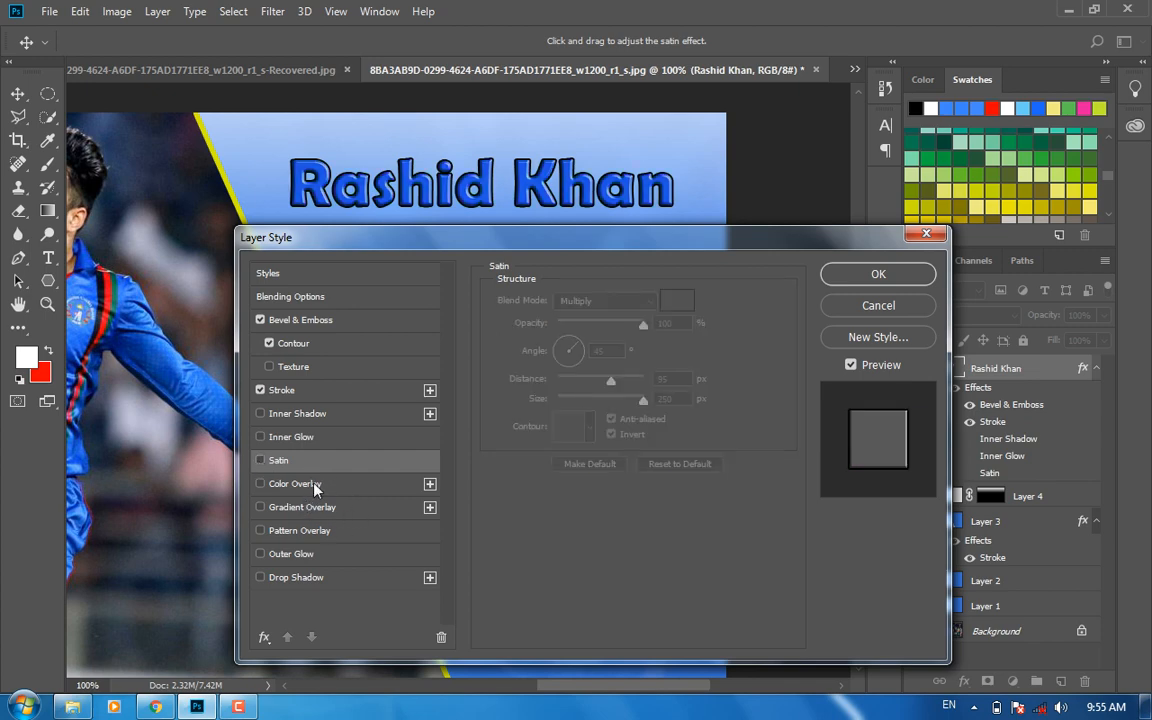
Try a bright red Color Overlay with Normal blending on the text and turn it off
left_click(300, 484)
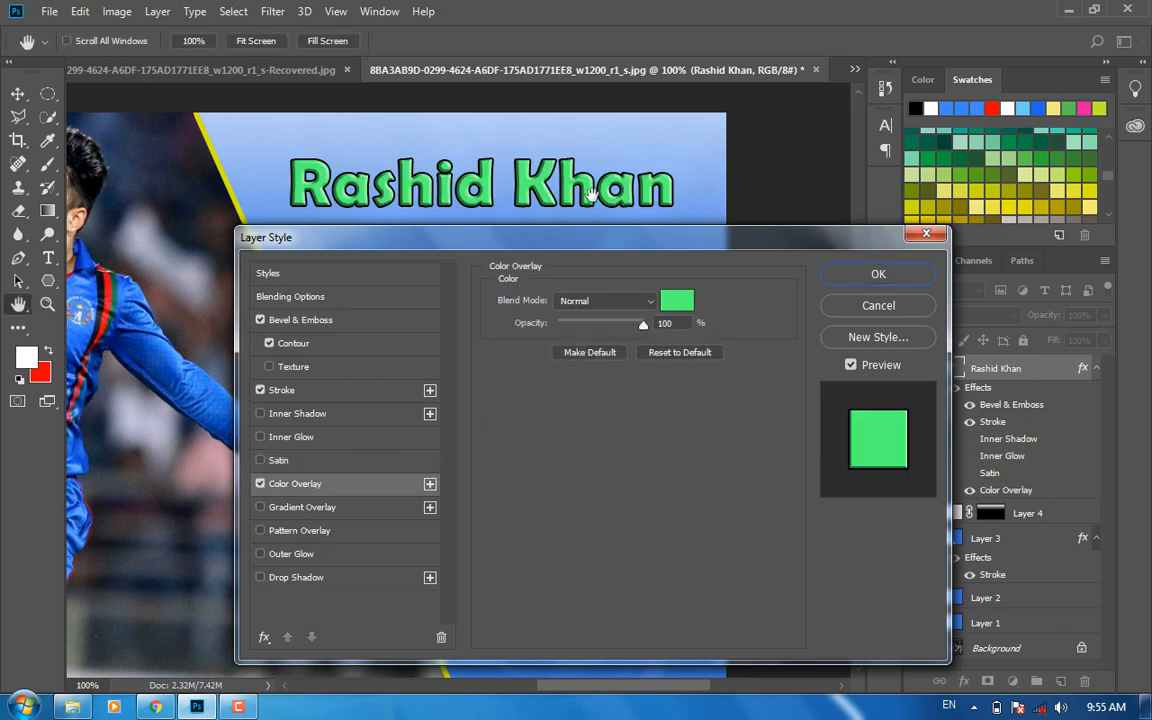
left_click(677, 300)
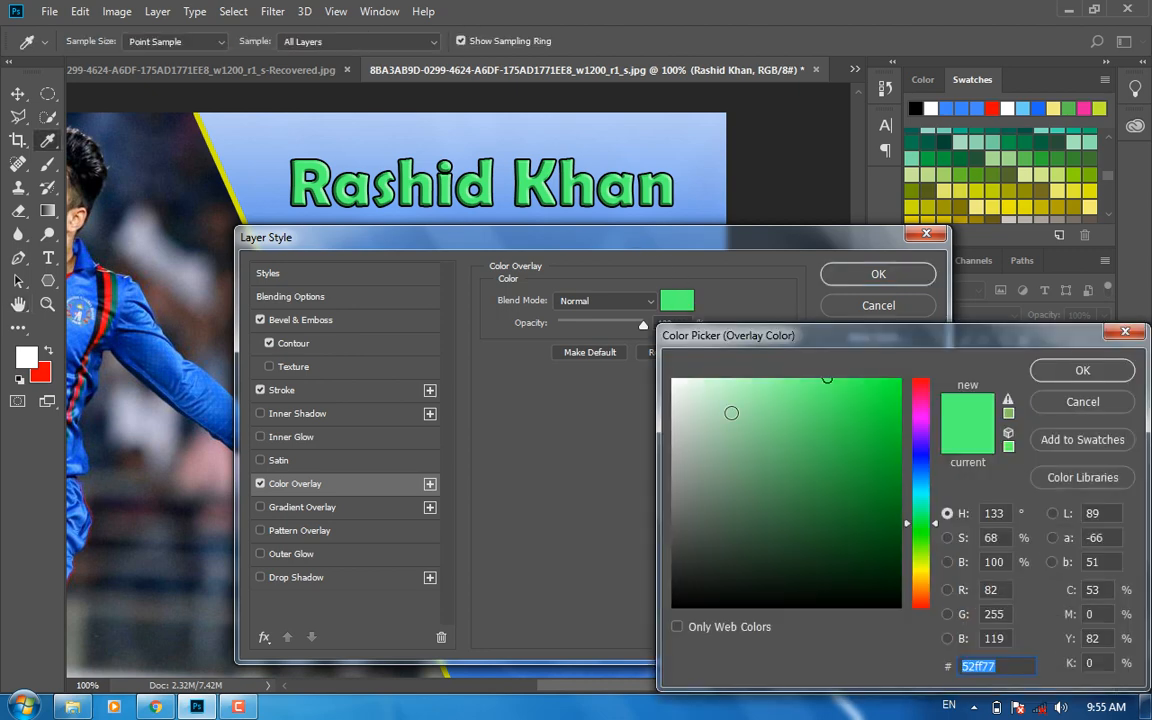
left_click(843, 406)
left_click(920, 381)
mouse_move(788, 421)
left_mouse_down()
mouse_move(723, 399)
mouse_move(876, 400)
left_mouse_up()
left_click(1063, 375)
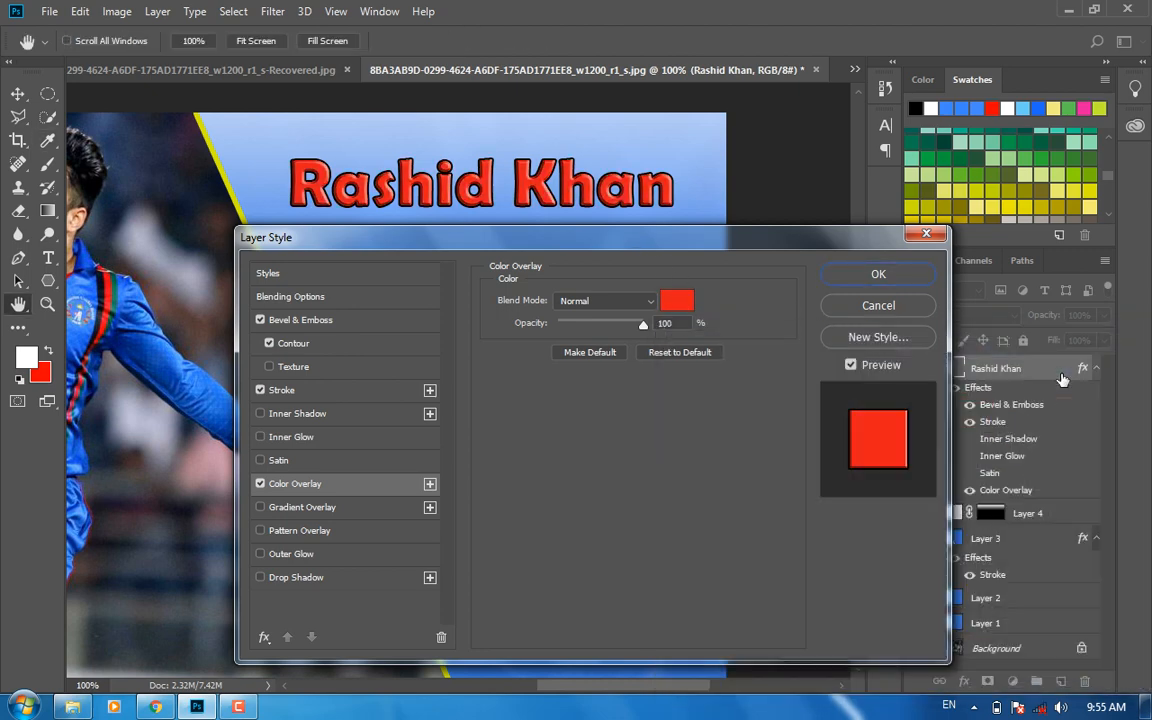
left_click(261, 484)
Try several preset gradients, ending with a pastel yellow-pink-purple one, as a Gradient Overlay on the text and turn it off
left_click(295, 510)
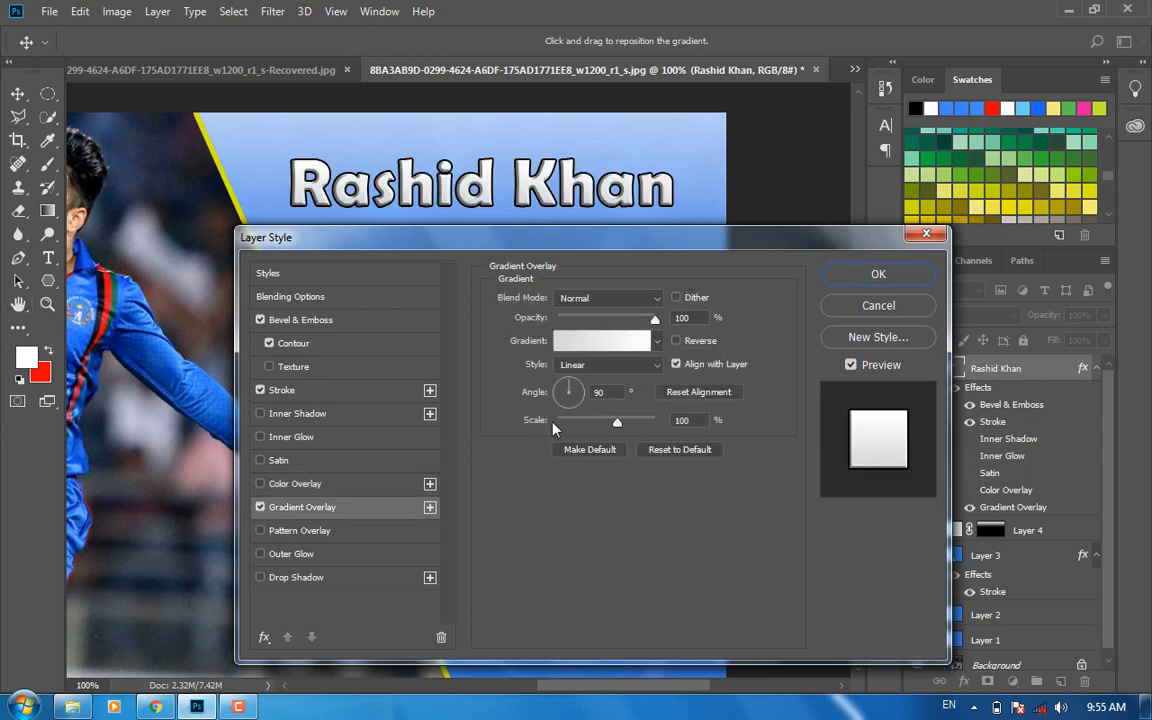
left_click(657, 347)
left_click(658, 377)
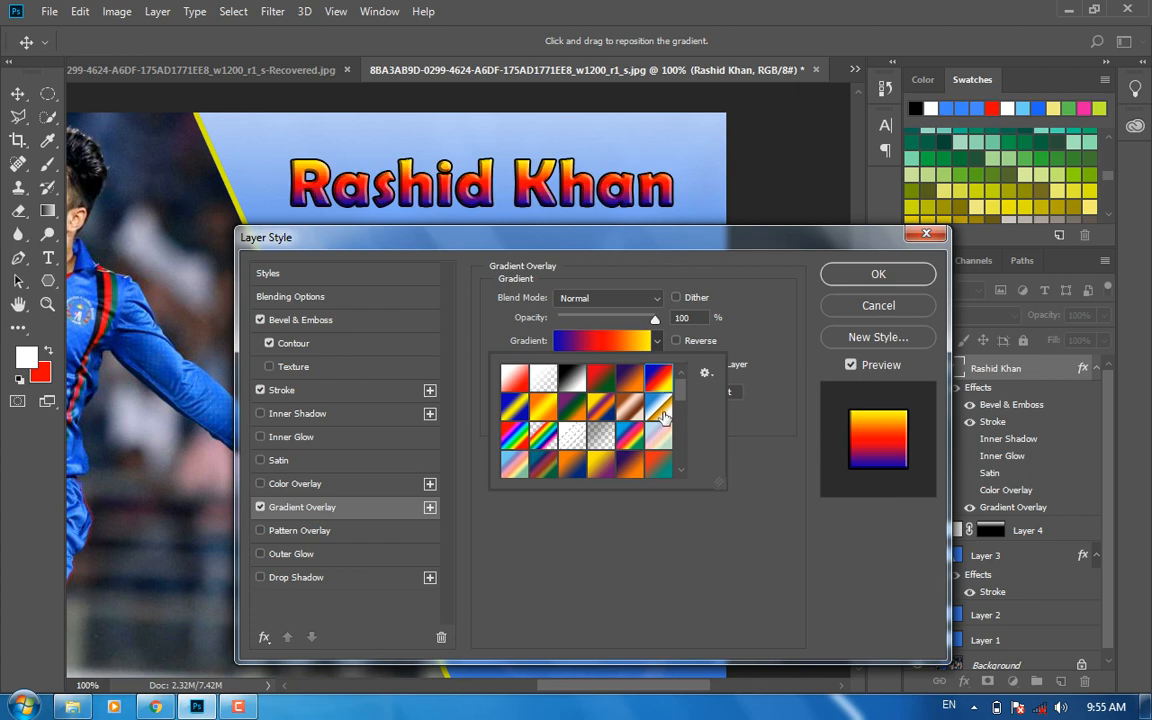
left_click(658, 406)
left_click_drag(683, 389, 695, 465)
left_click(630, 419)
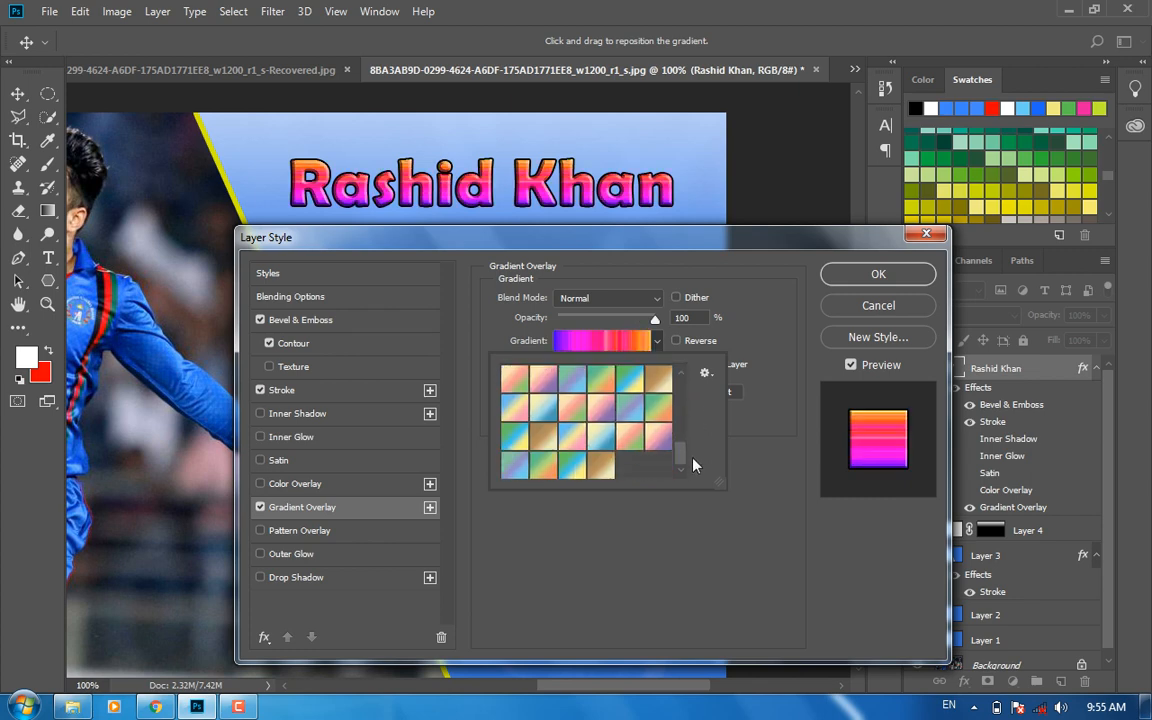
left_click(659, 441)
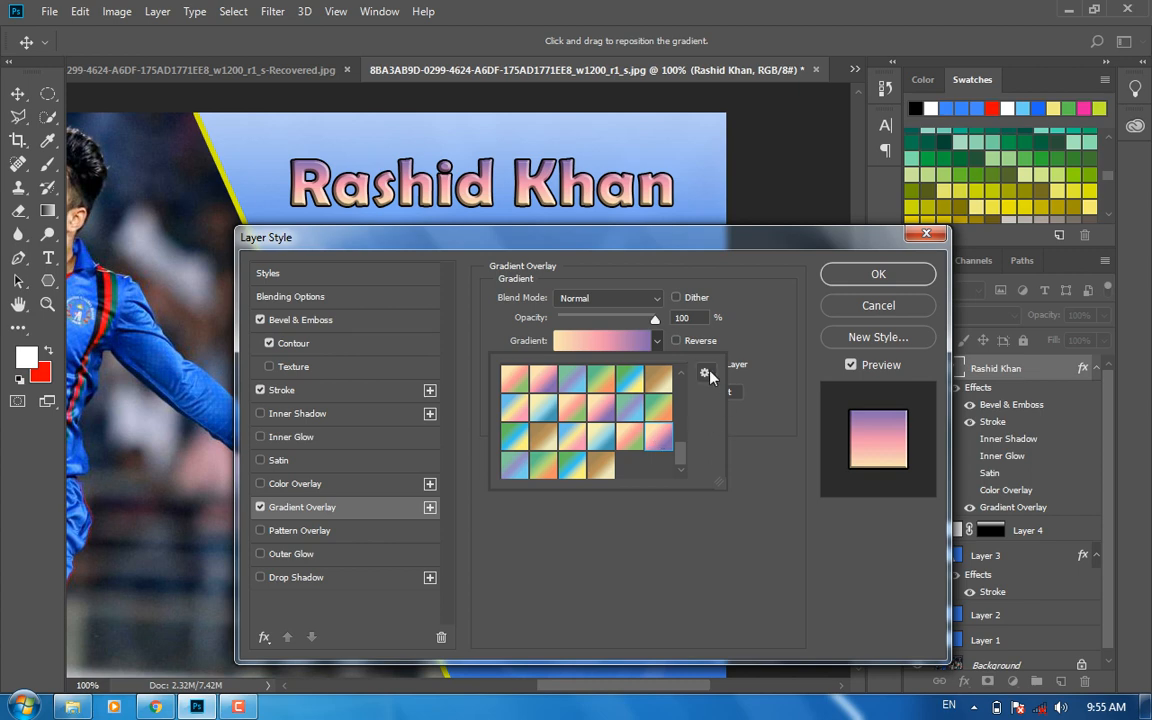
left_click(260, 508)
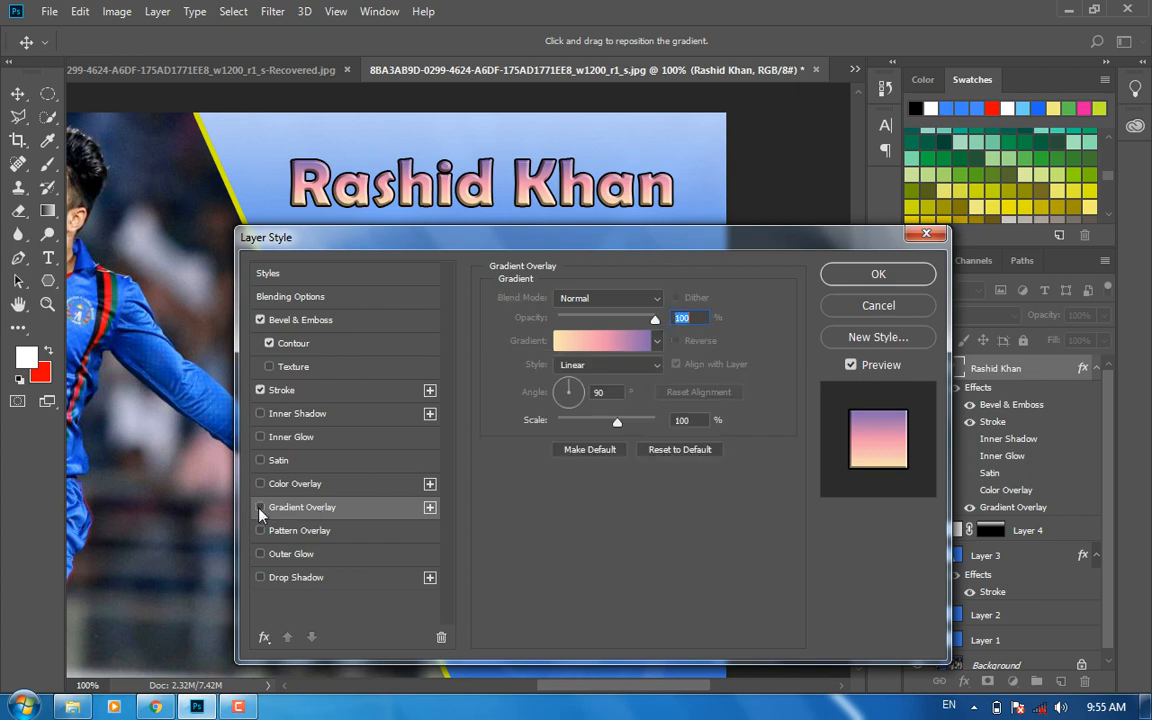
Try a Pattern Overlay on the text with the concentric squares and black dots patterns at 89% scale, and turn it off
left_click(291, 535)
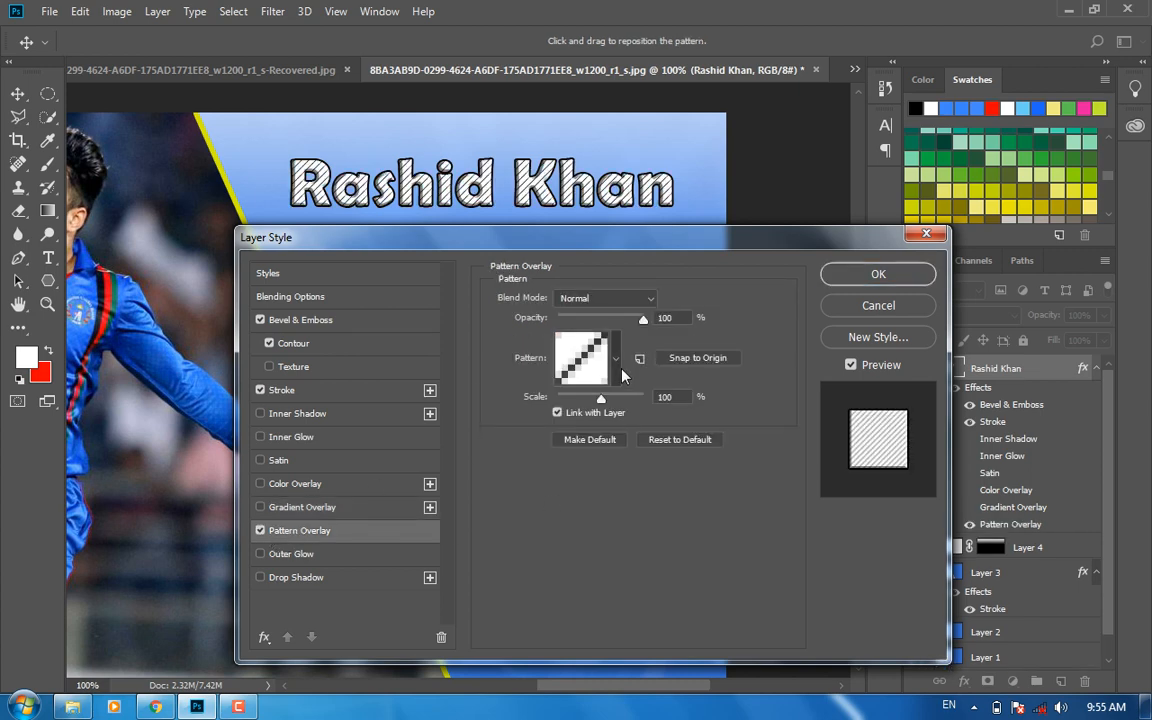
left_click(615, 358)
left_click(609, 413)
left_click(609, 442)
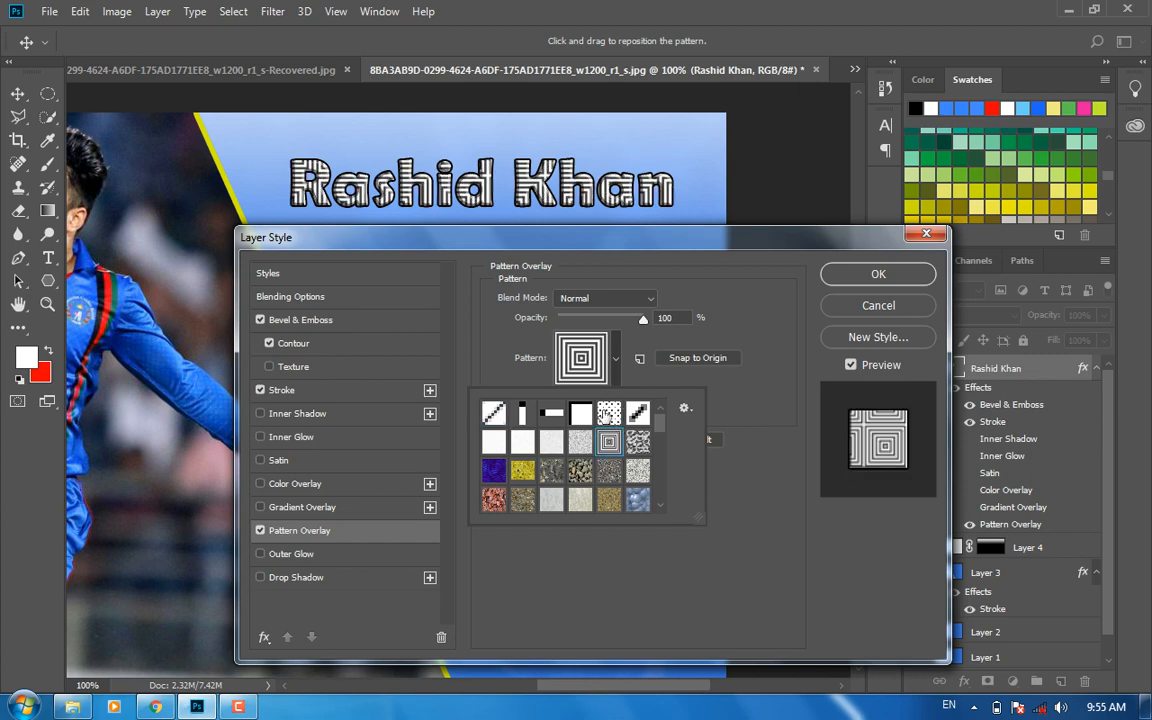
left_click(609, 413)
left_click(764, 521)
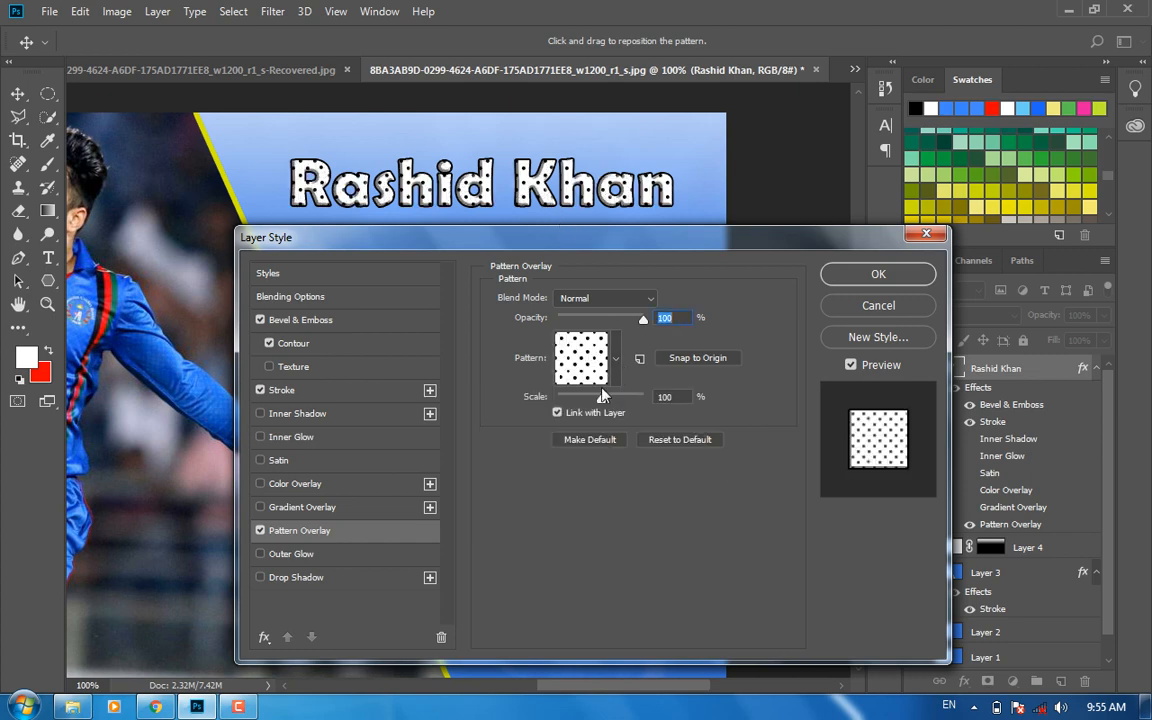
left_click_drag(601, 398, 596, 398)
left_click_drag(642, 317, 673, 318)
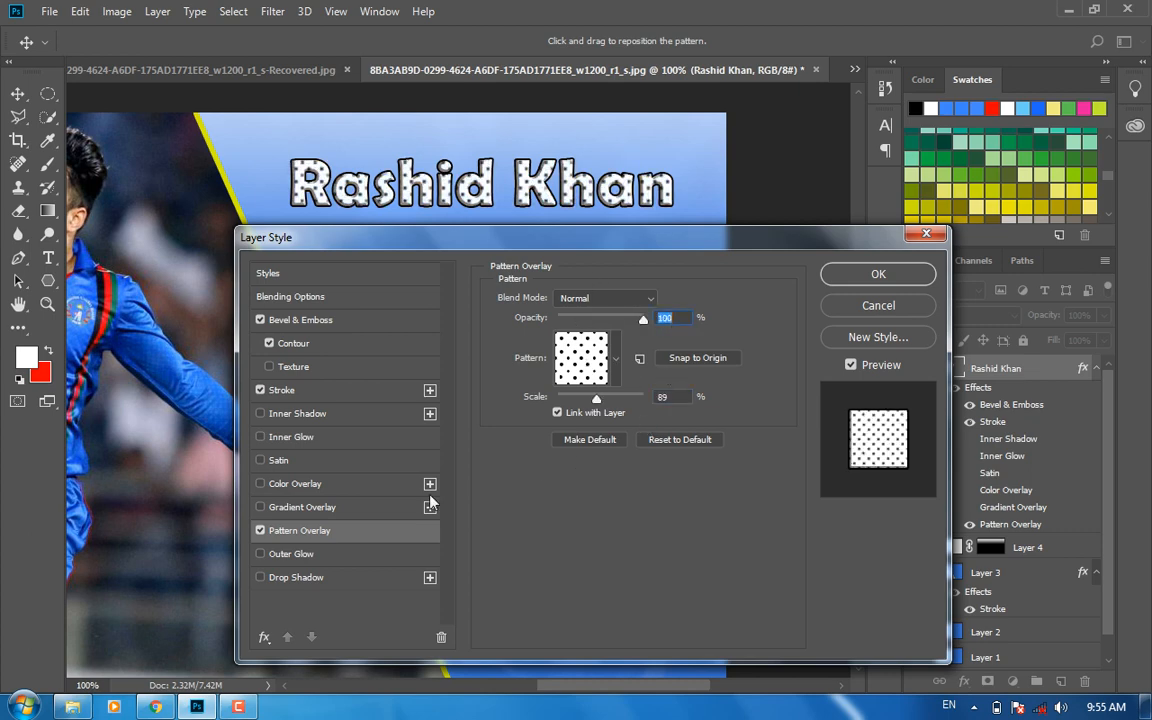
left_click(262, 535)
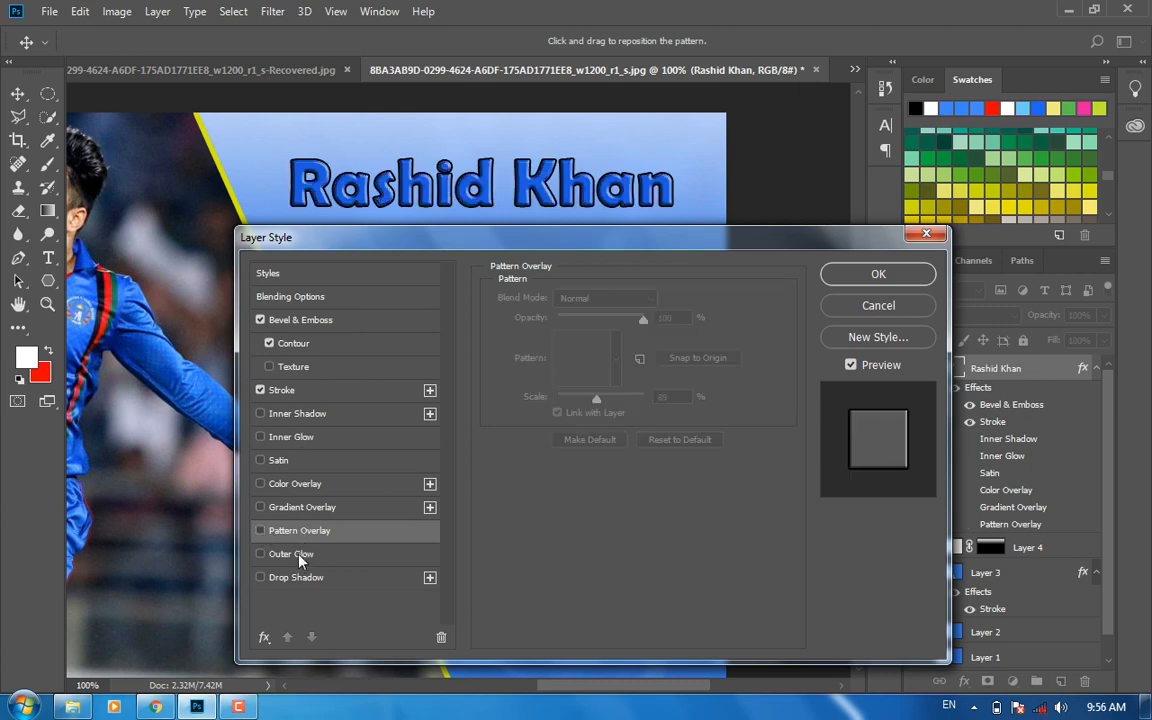
Add an Outer Glow to the text with Screen blending, color fff582, 59% opacity and 21 px size
left_click(293, 554)
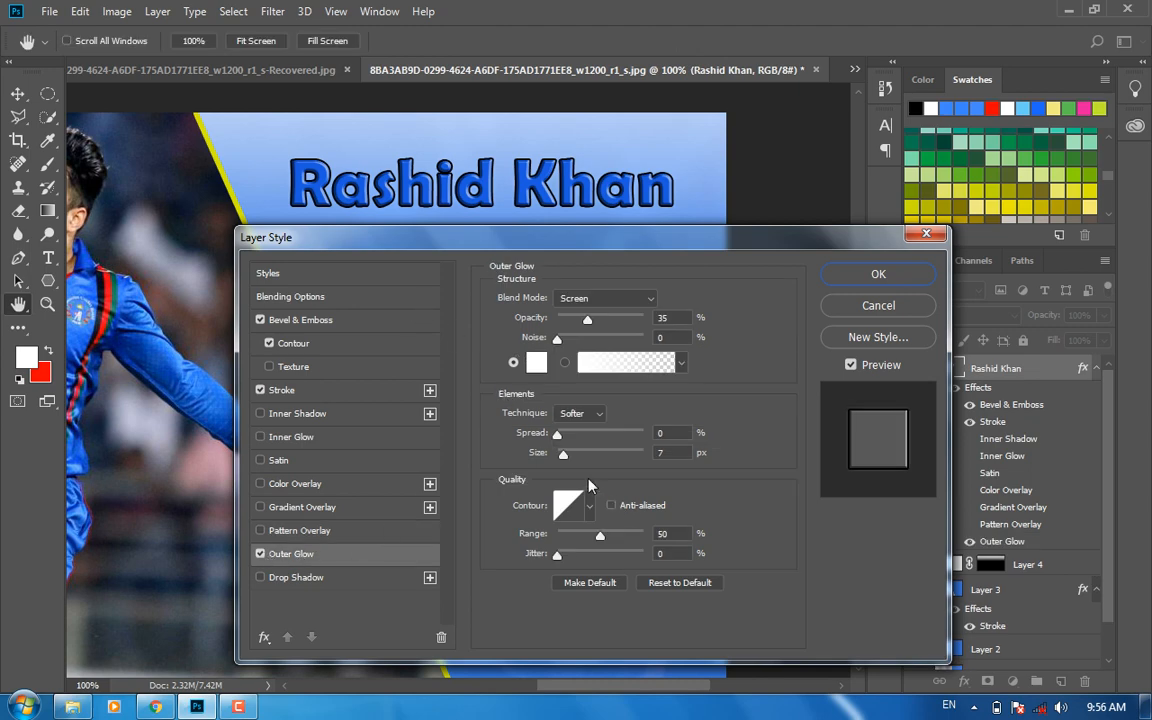
left_click_drag(589, 322, 650, 318)
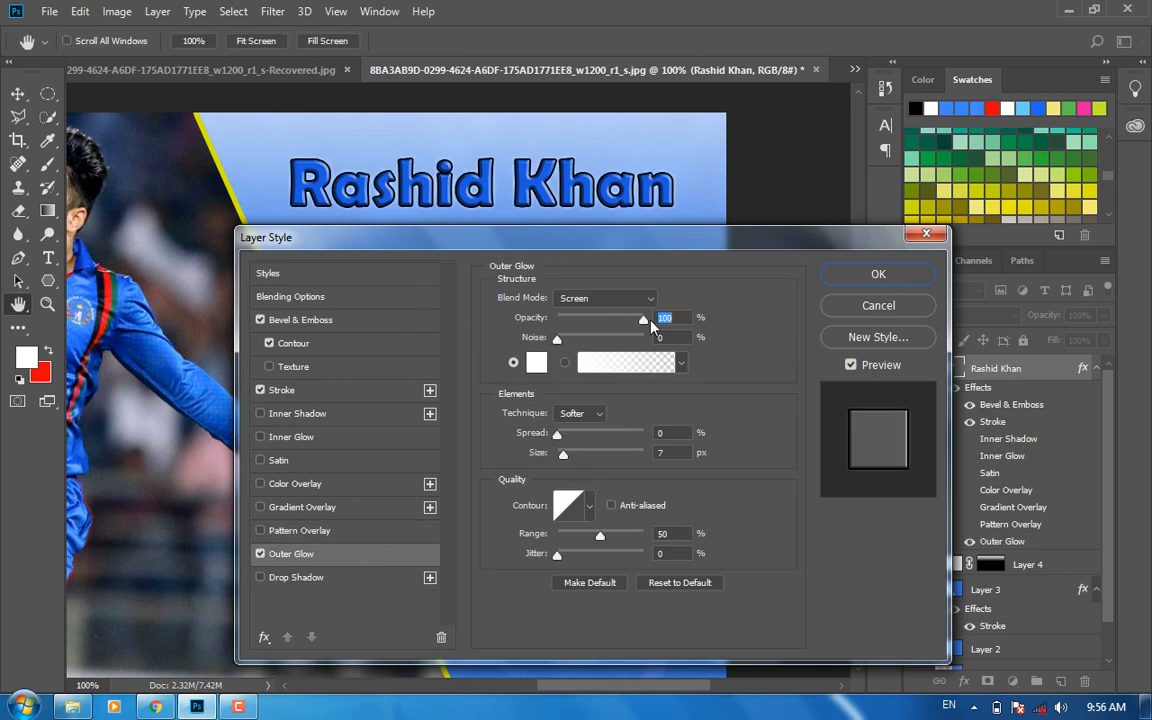
left_click_drag(568, 457, 570, 455)
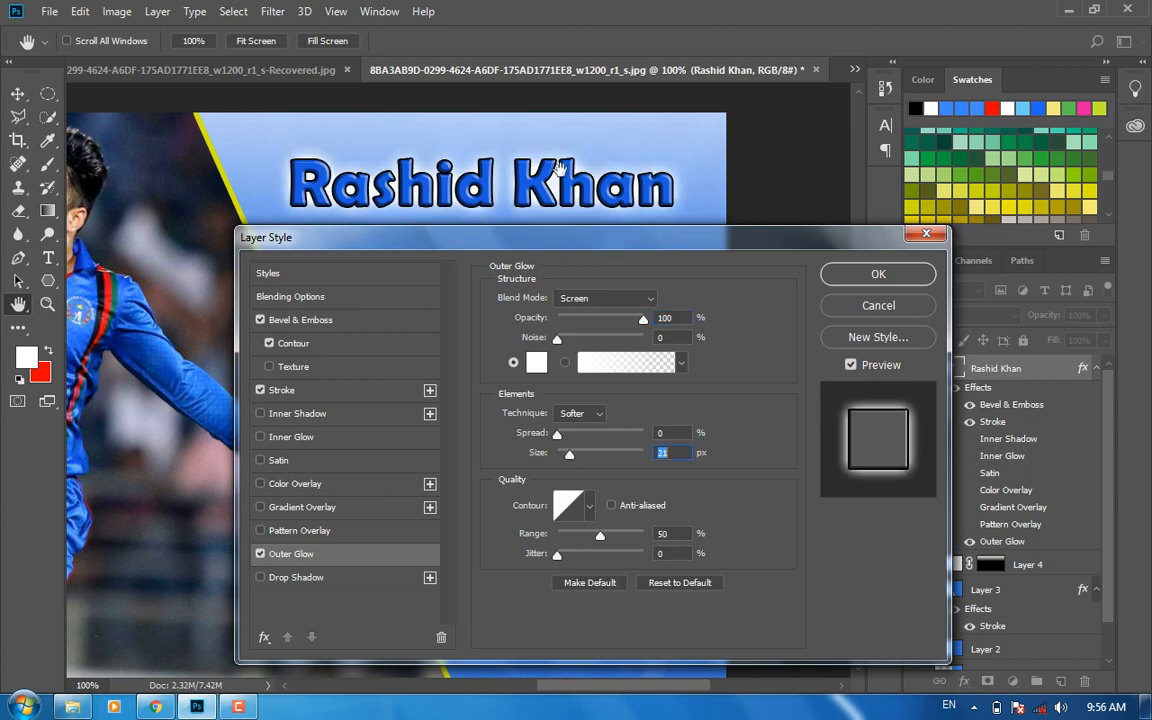
left_click(538, 362)
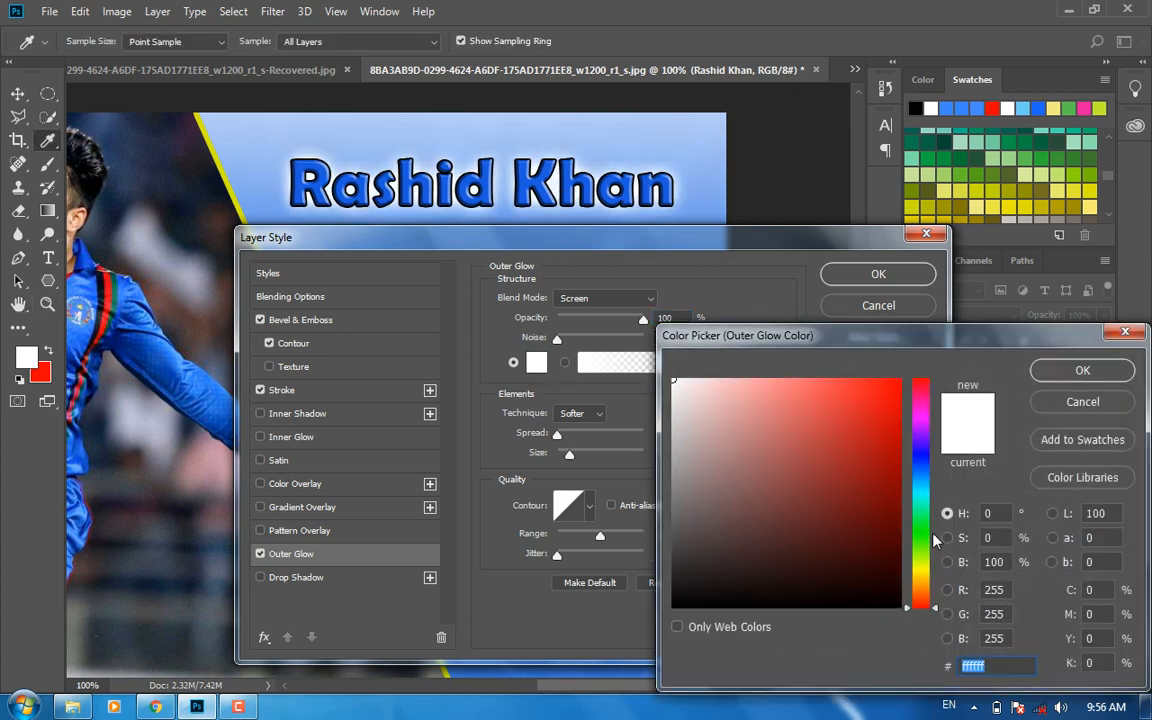
left_click(920, 572)
left_click_drag(869, 411, 852, 379)
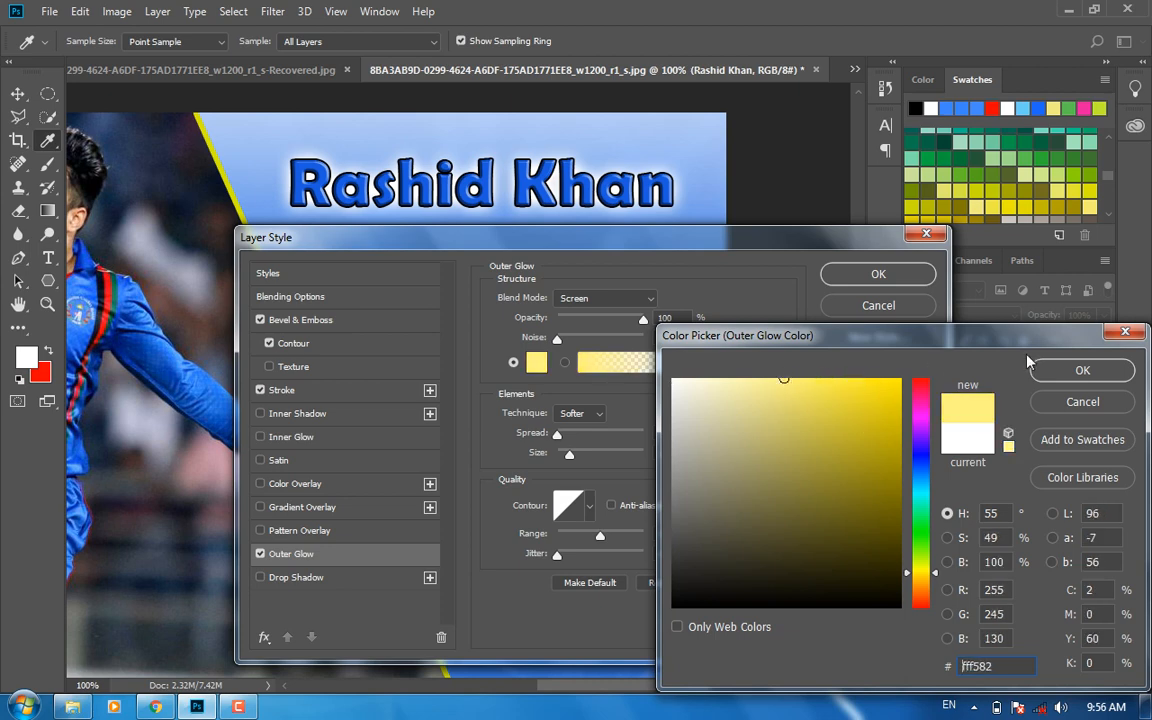
left_click(1082, 370)
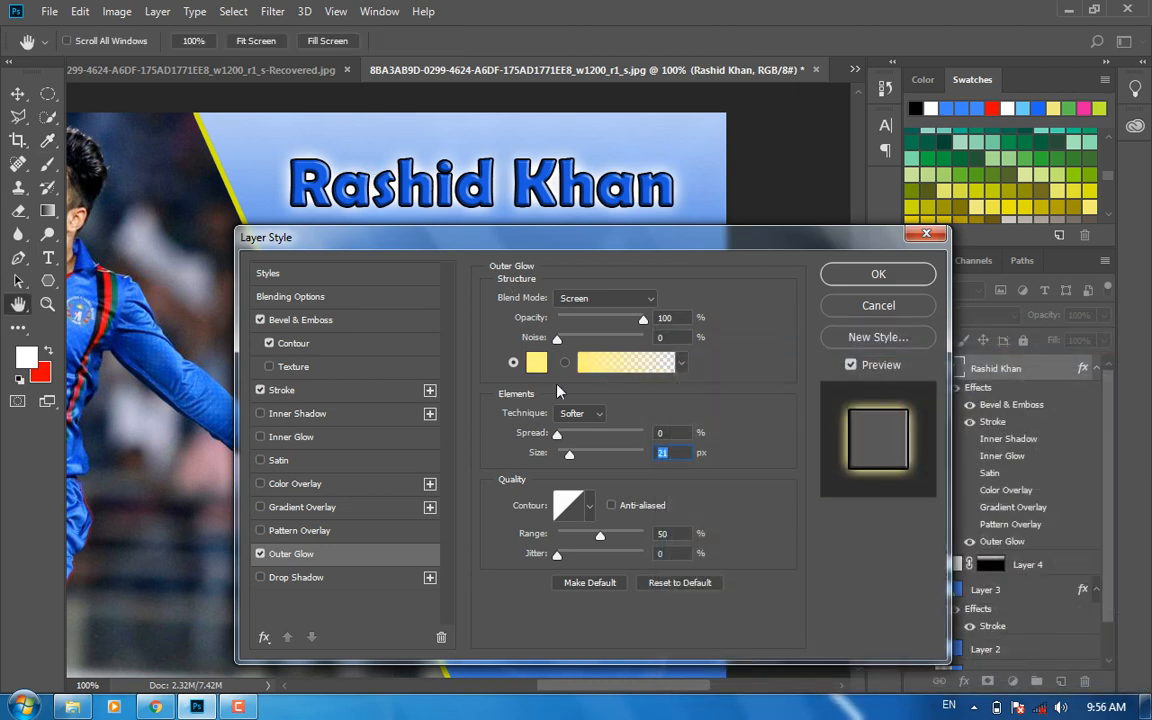
left_click_drag(643, 319, 607, 322)
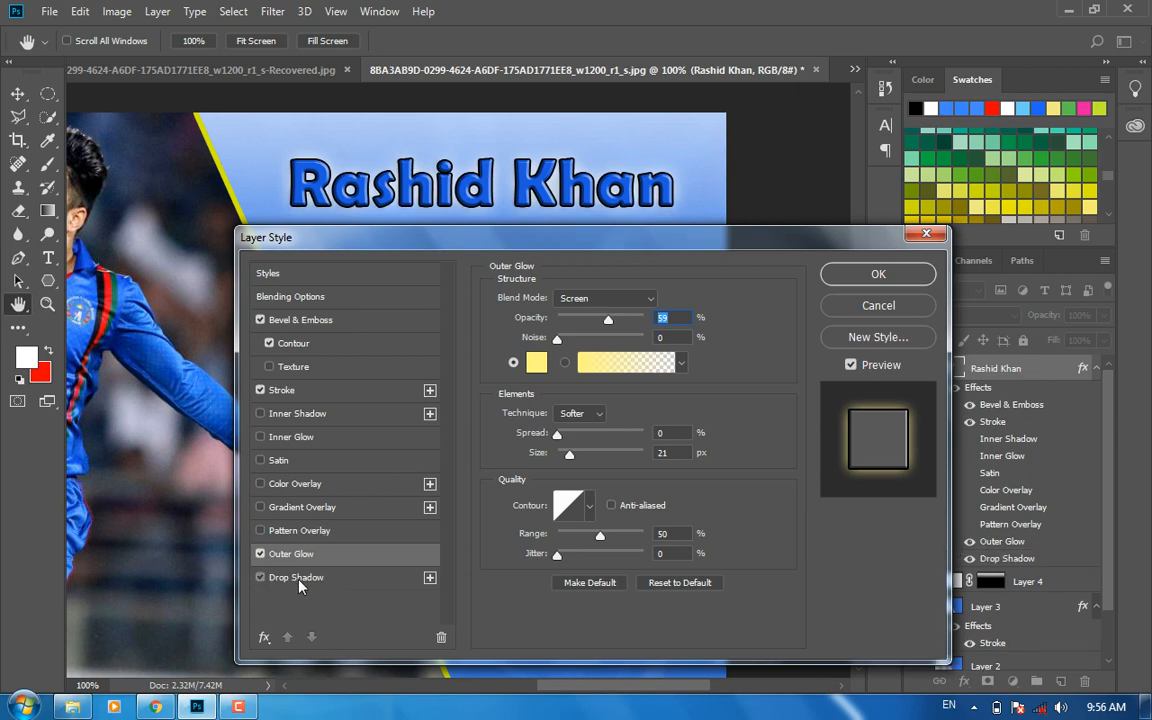
Add a black Multiply Drop Shadow to the text with 96% opacity, 146° angle, 8 px distance and 6 px size, and apply the layer style
left_click(297, 579)
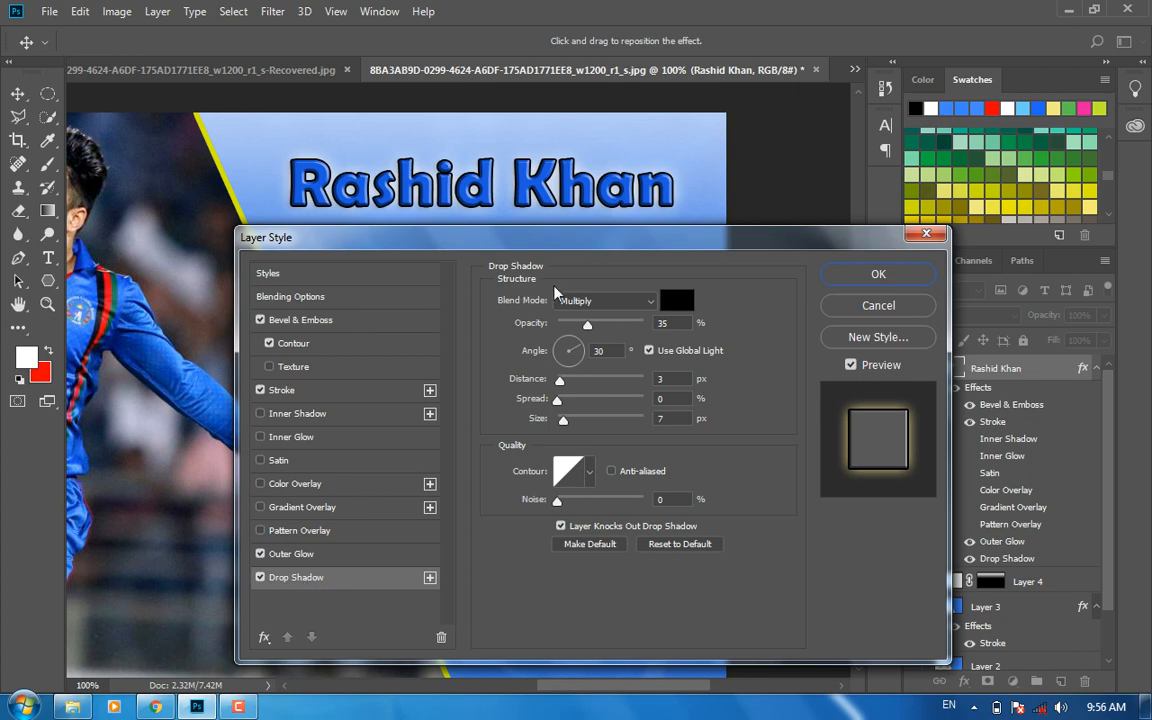
left_click_drag(587, 325, 640, 325)
left_click_drag(559, 381, 571, 386)
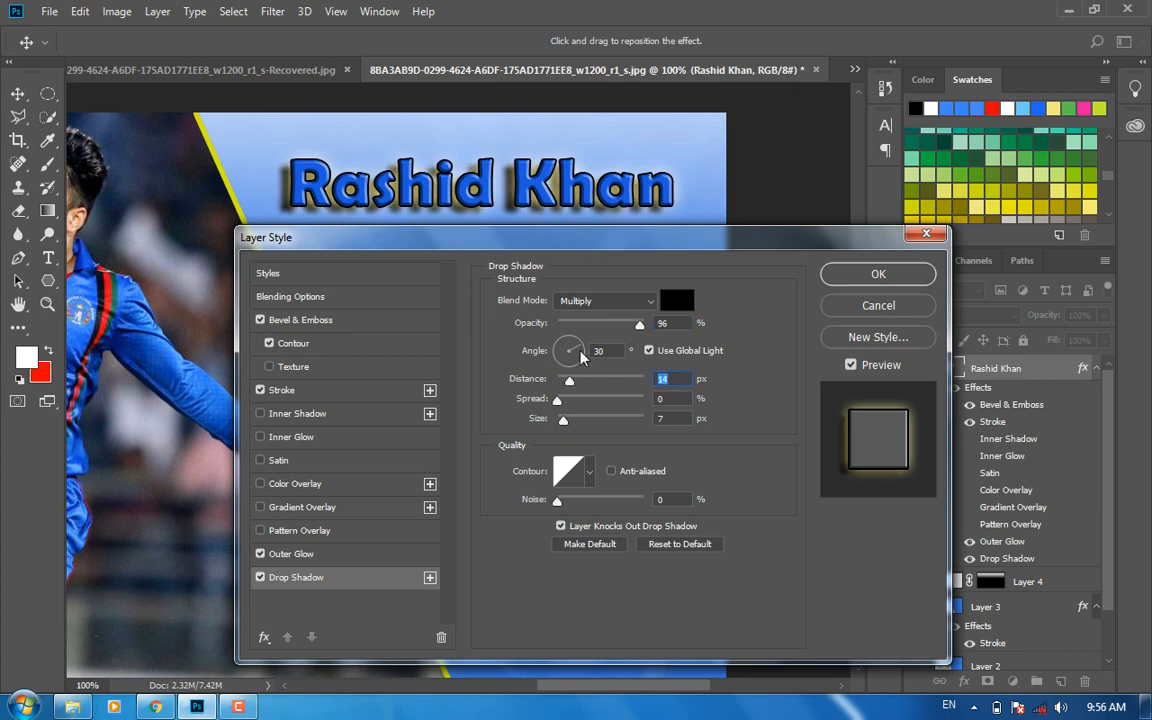
left_click(572, 345)
left_click_drag(572, 345, 560, 349)
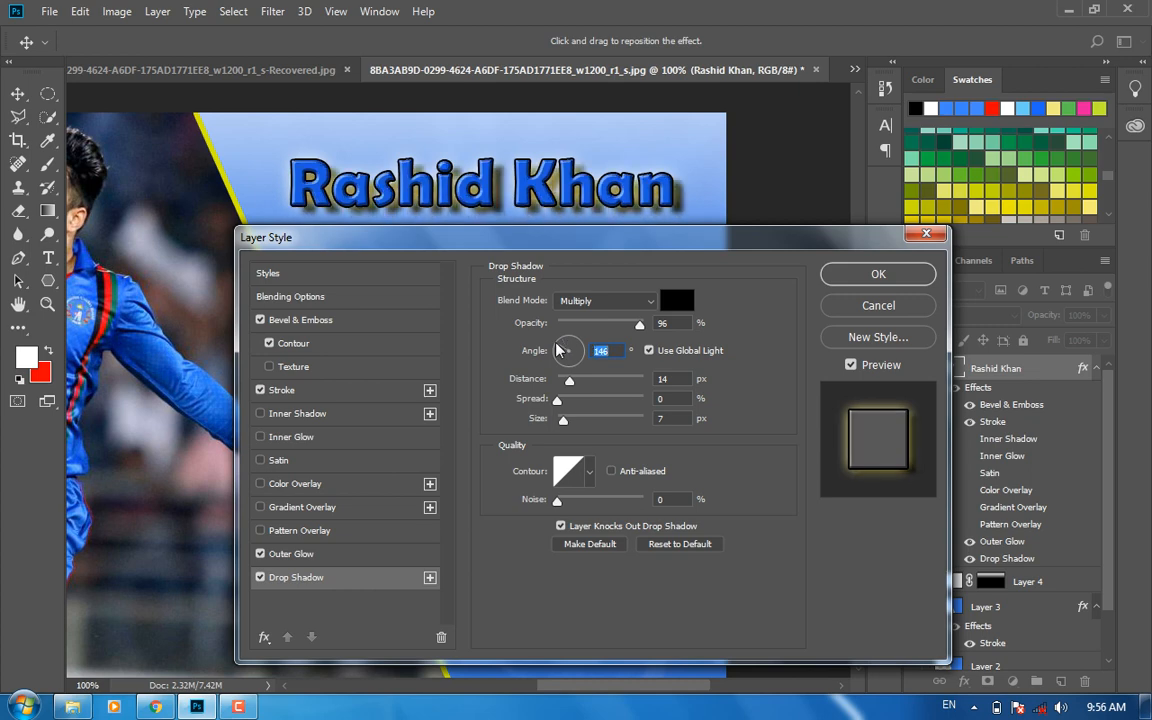
left_click(564, 421)
key("Down")
left_click_drag(569, 381, 565, 385)
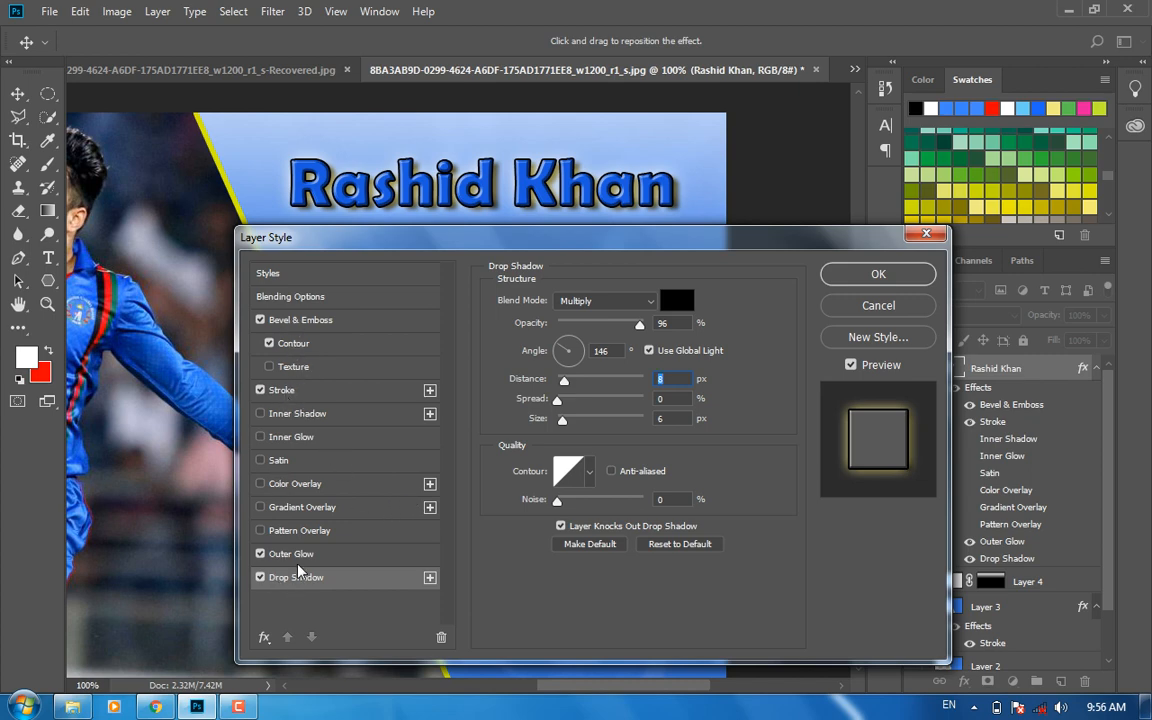
left_click(876, 275)
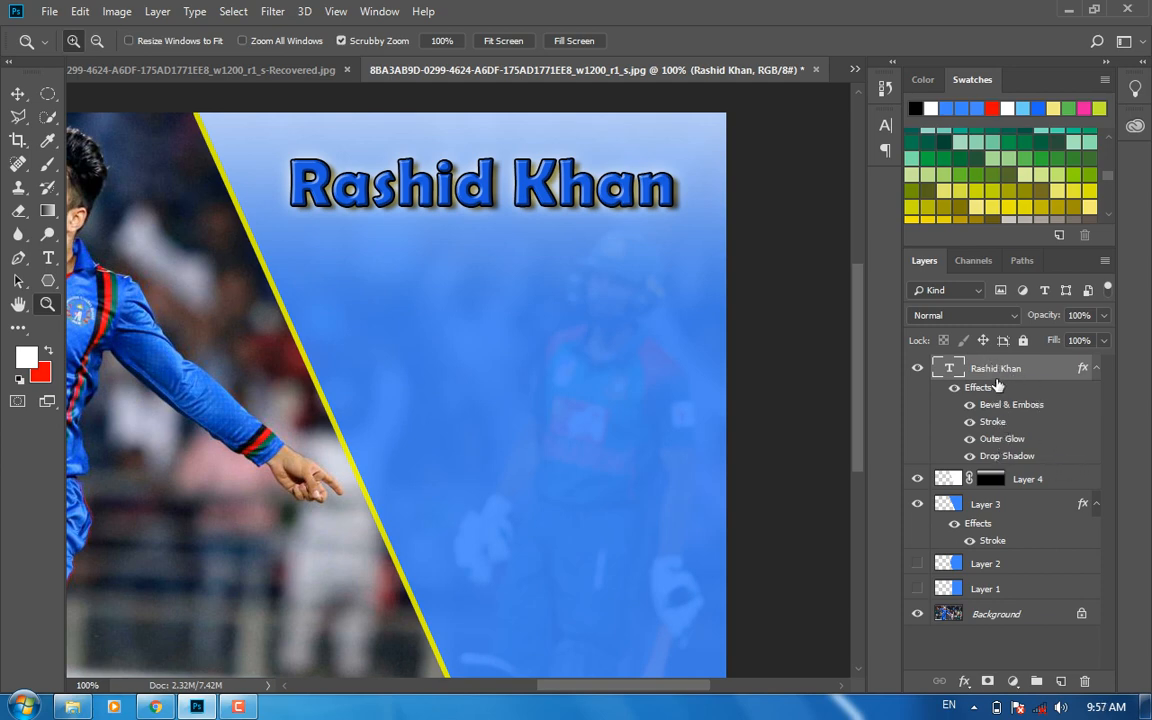
Set the title text's black outside stroke size to 3 px
double_click(995, 424)
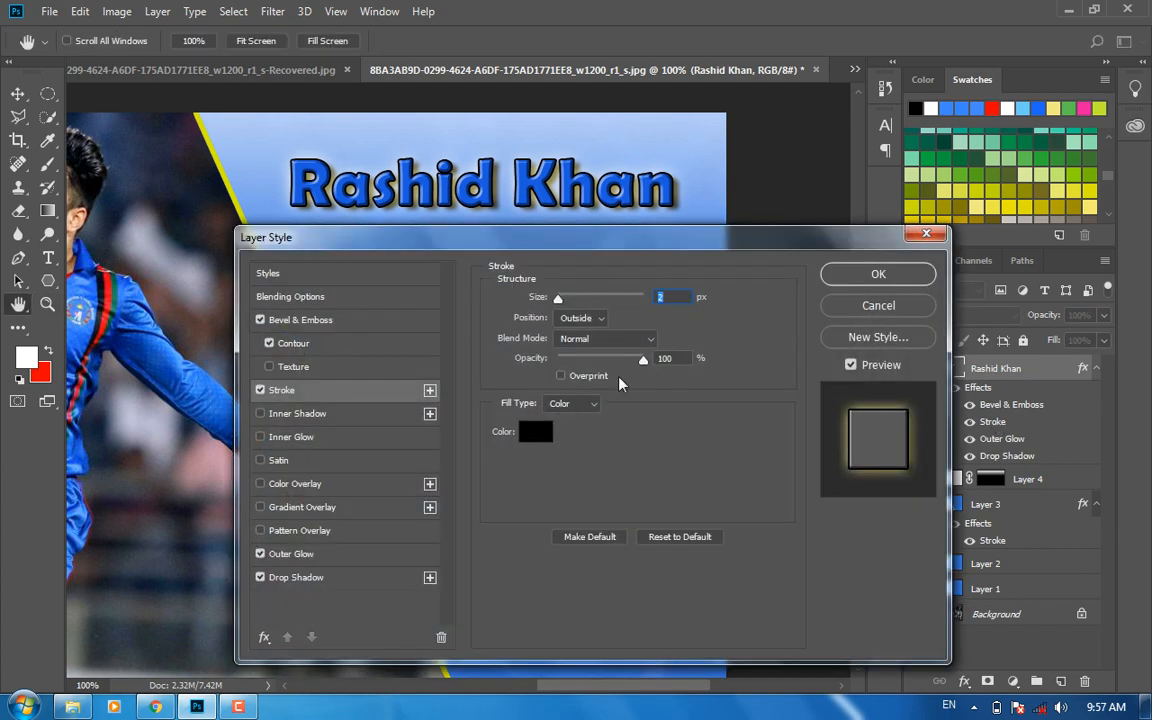
scroll(663, 298, "up", 3)
scroll(661, 293, "down", 2)
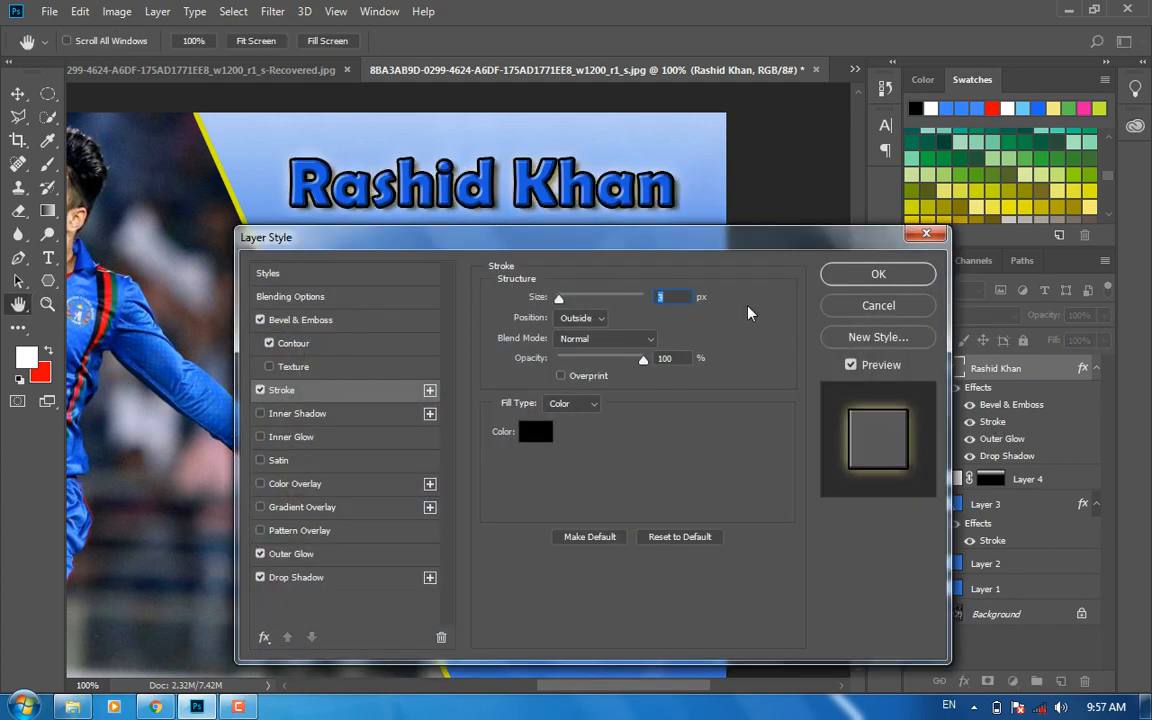
key("Return")
Create a thin white horizontal line beneath the title on a new layer, shifted to line up with the start of the text
key("z")
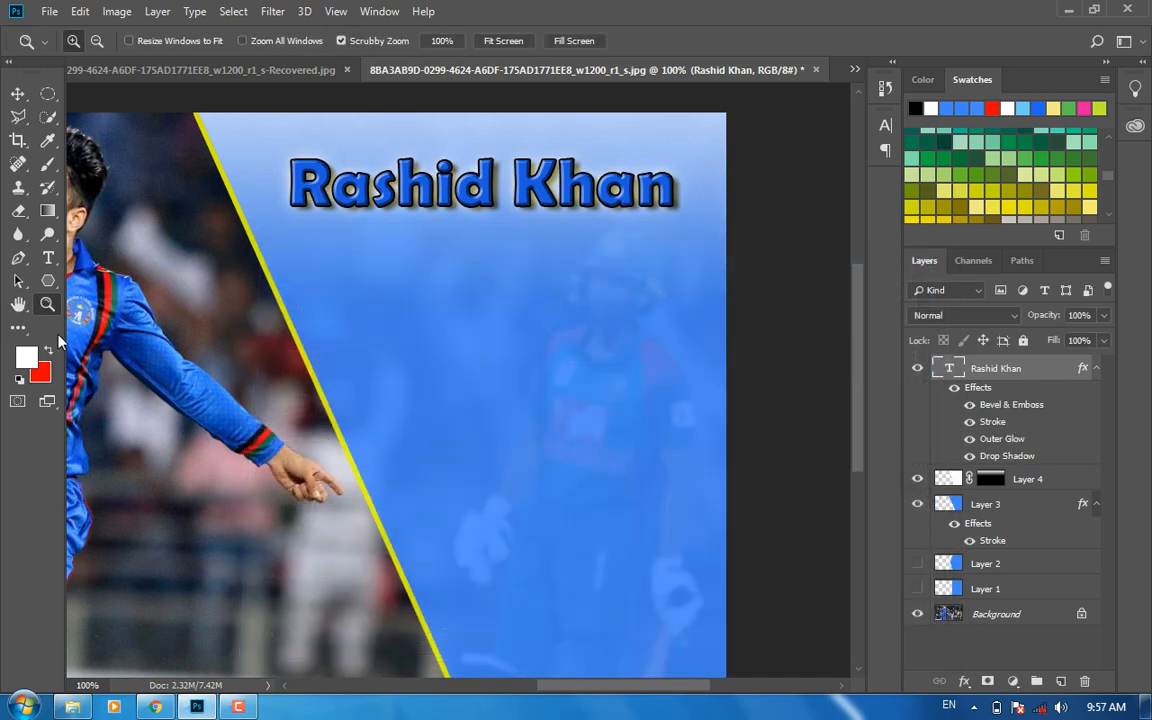
double_click(18, 304)
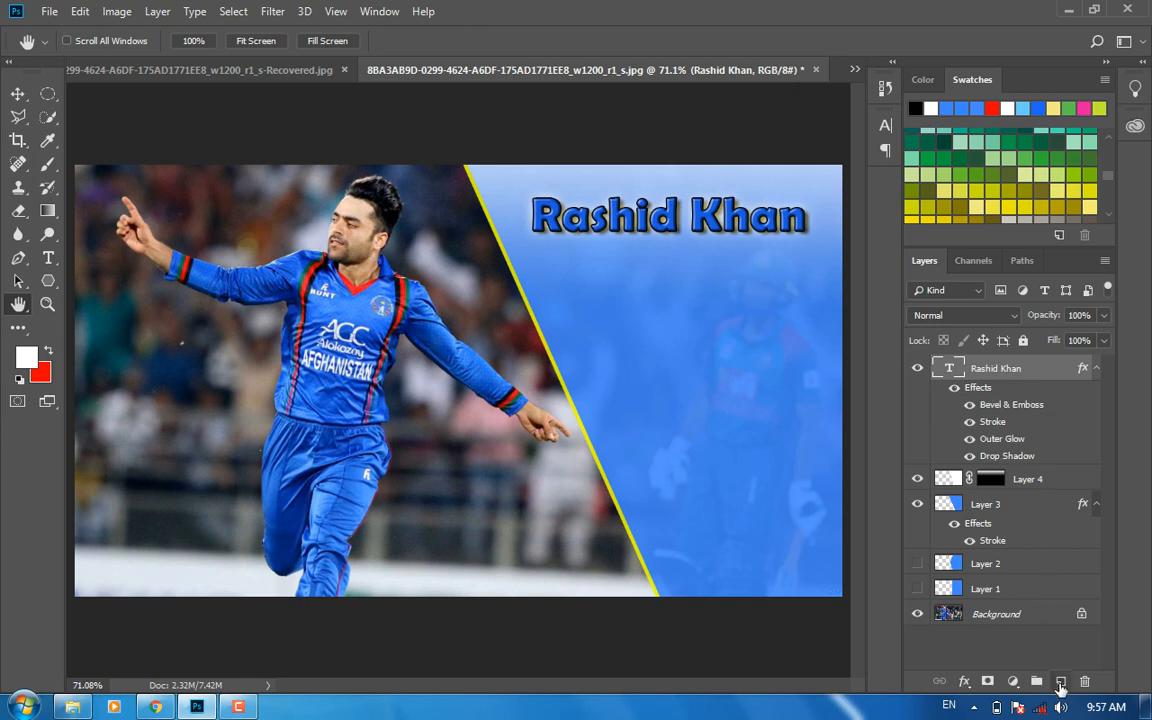
left_click(1061, 681)
left_click(48, 96)
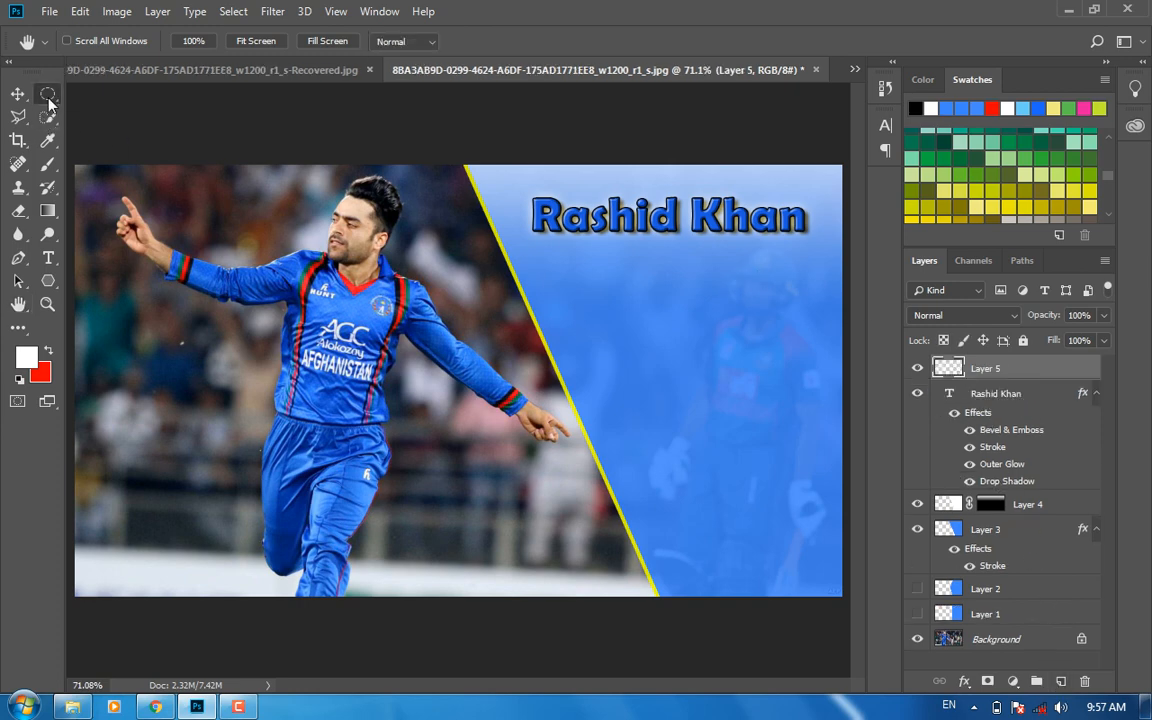
right_click(48, 96)
left_click(110, 85)
left_click_drag(541, 242, 828, 243)
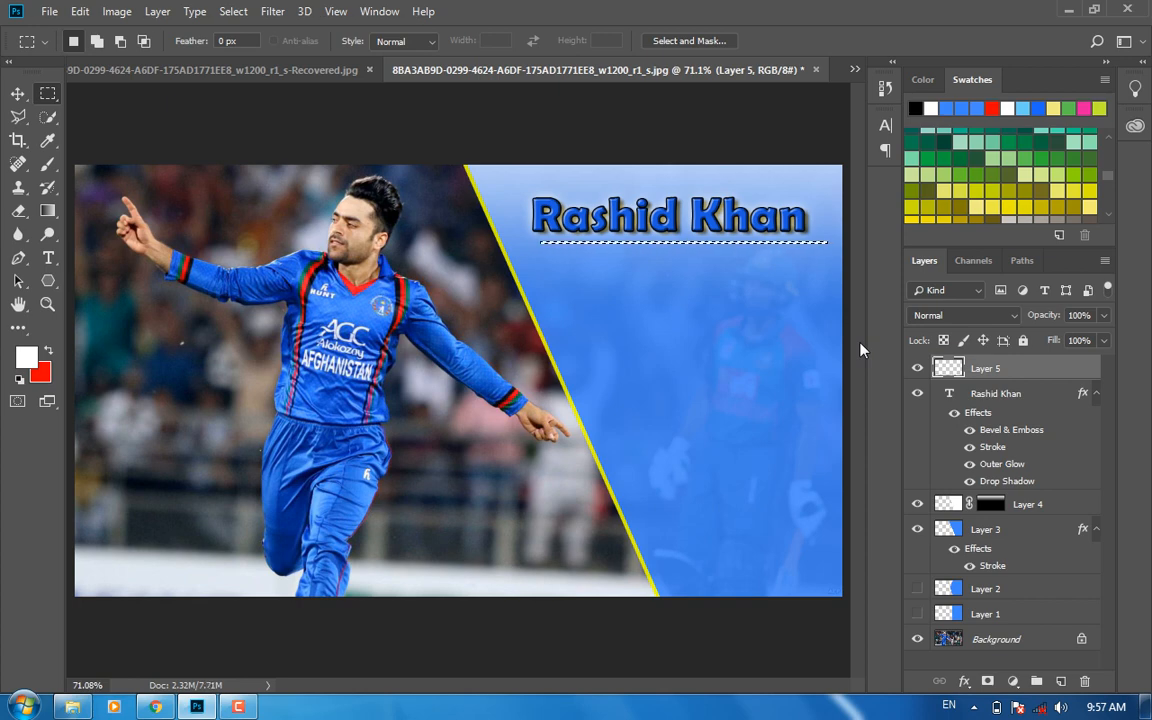
key("alt+BackSpace")
key("ctrl+d")
left_click(20, 95)
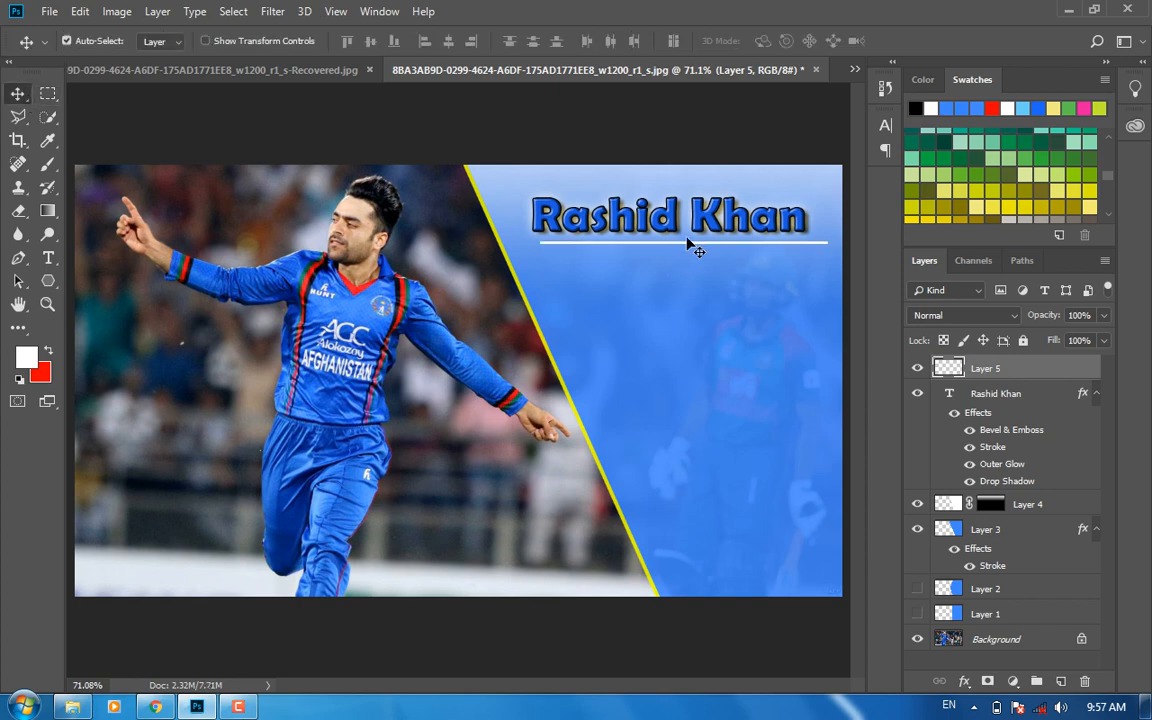
left_click_drag(687, 240, 676, 243)
Apply a Pillow Emboss bevel to the white line's layer and reduce the layer's opacity to 61%
right_click(980, 364)
left_click(813, 12)
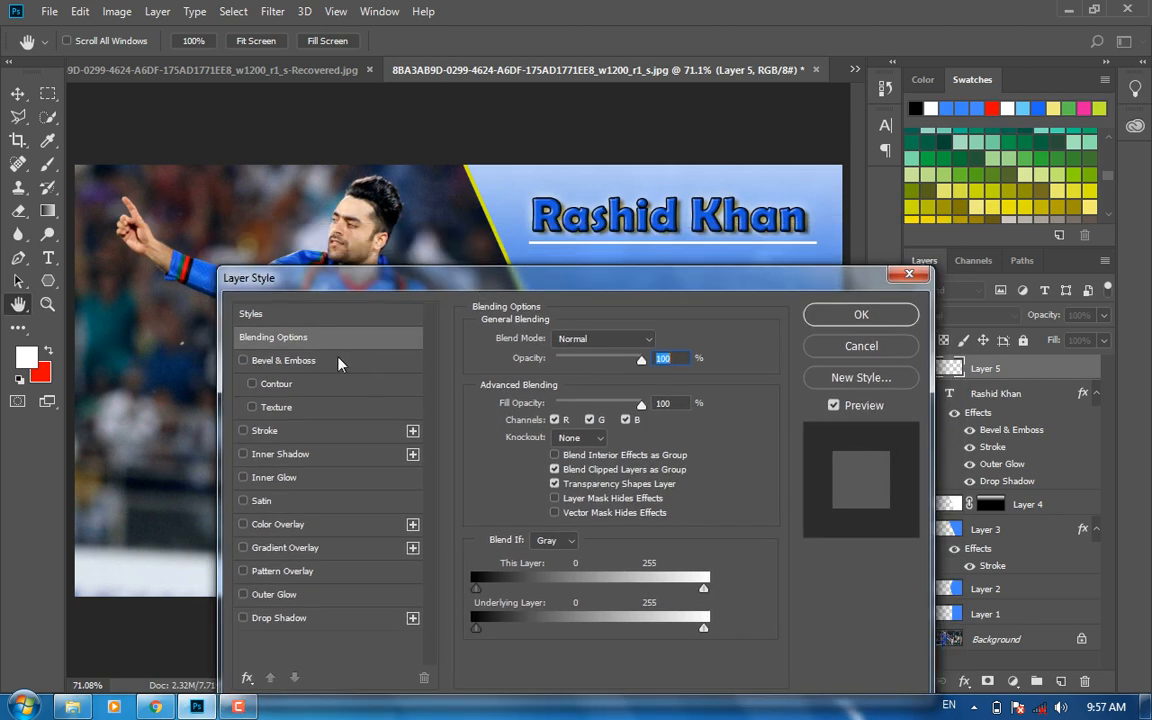
left_click(338, 362)
left_click(585, 339)
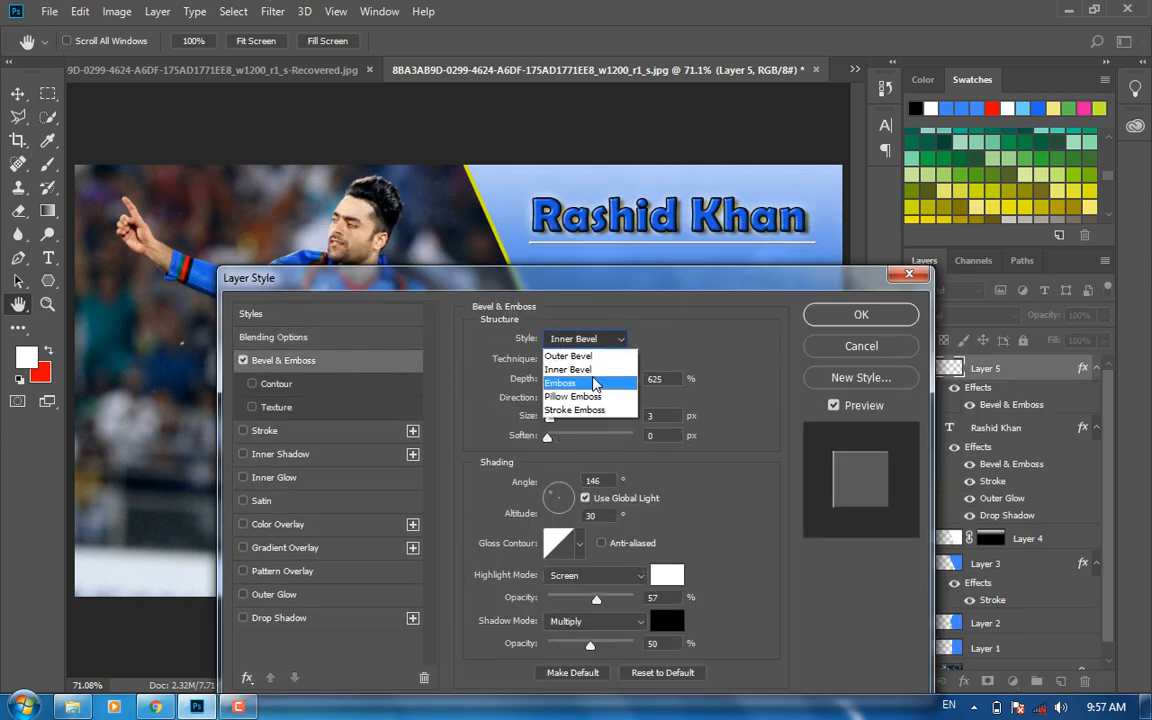
left_click(580, 390)
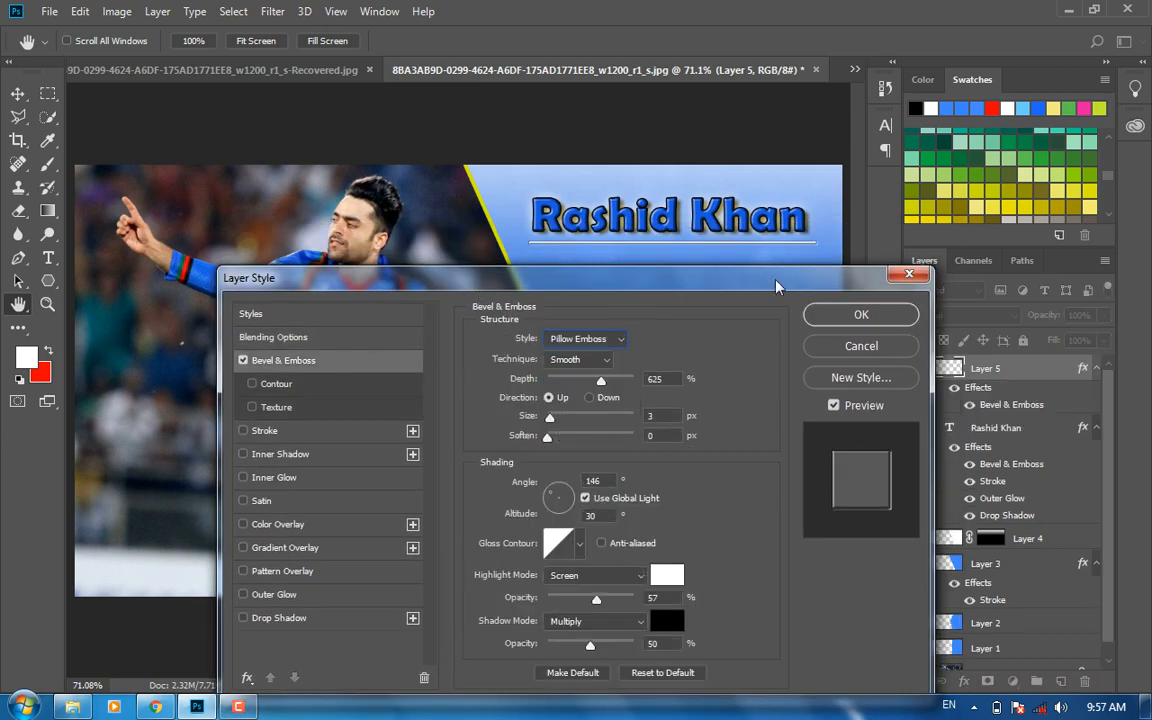
key("Return")
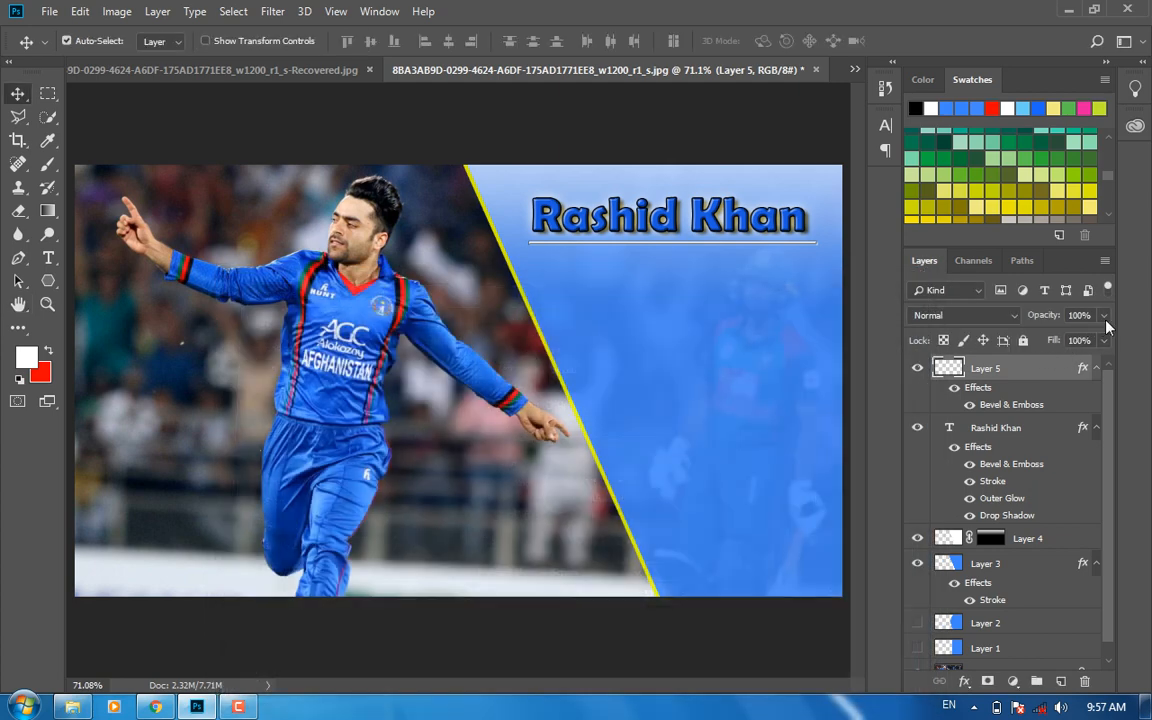
left_click(1102, 316)
left_click_drag(1081, 340, 1070, 338)
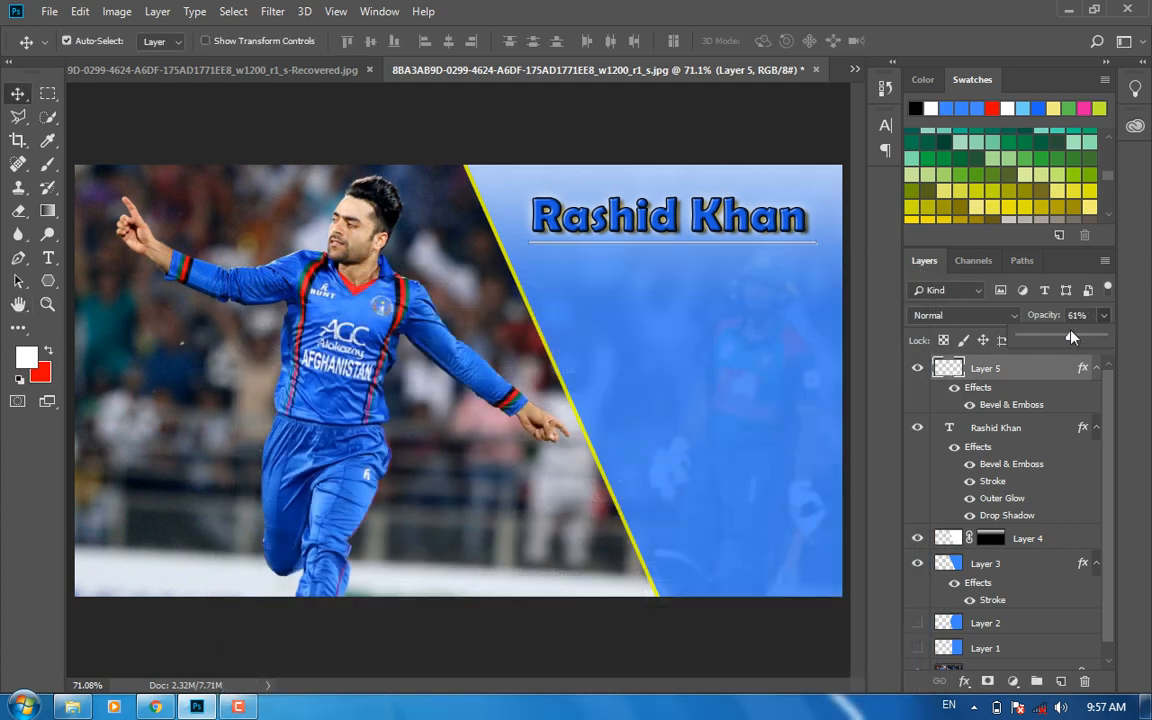